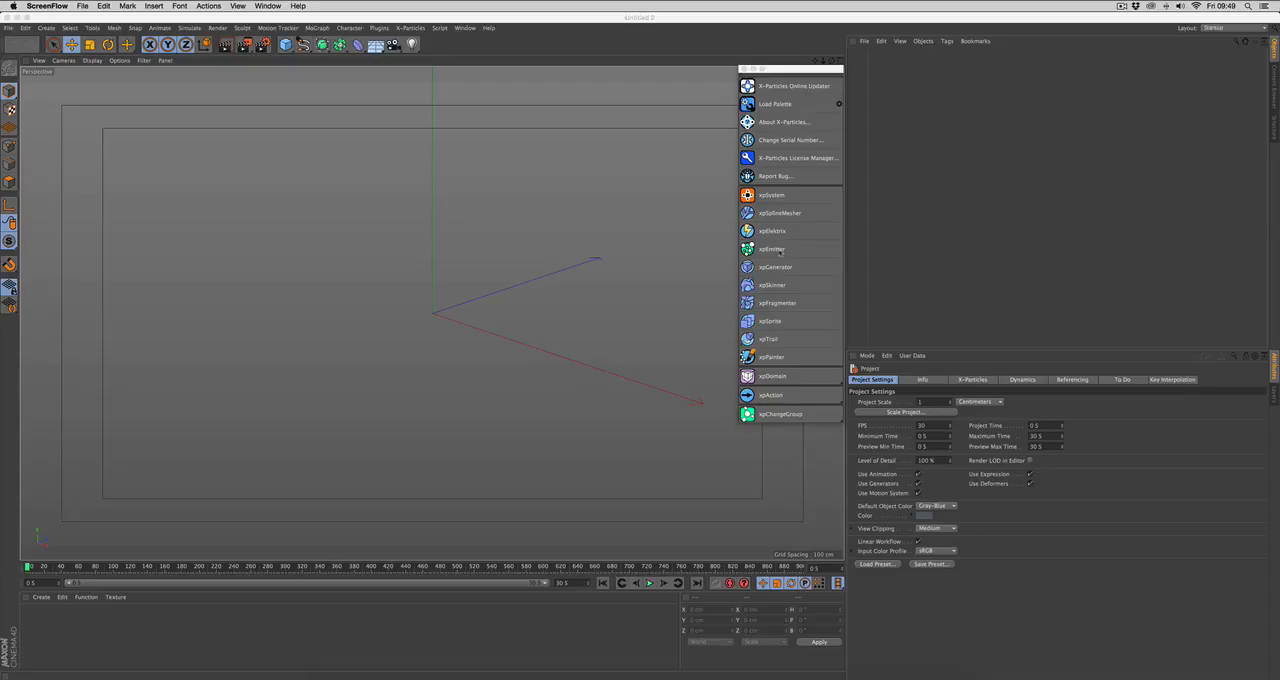
# Step: Add an X-Particles emitter to the scene and play the timeline to preview its particles
pyautogui.click(780, 250)
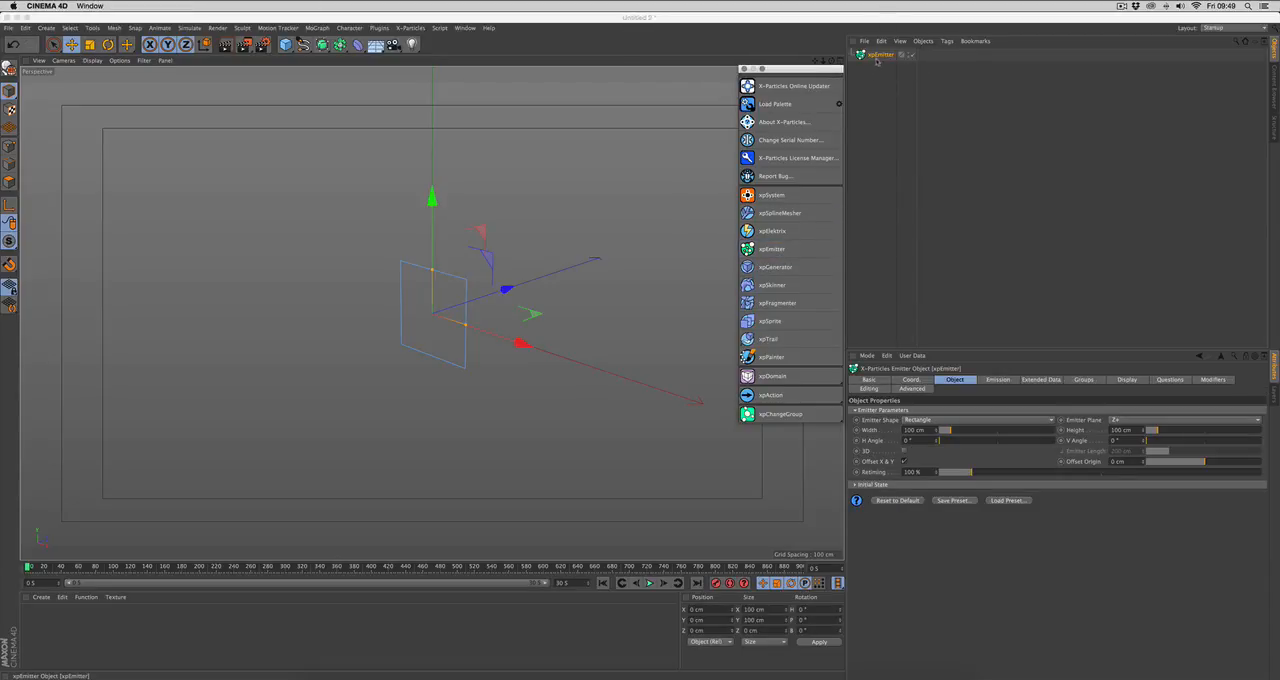
pyautogui.click(877, 61)
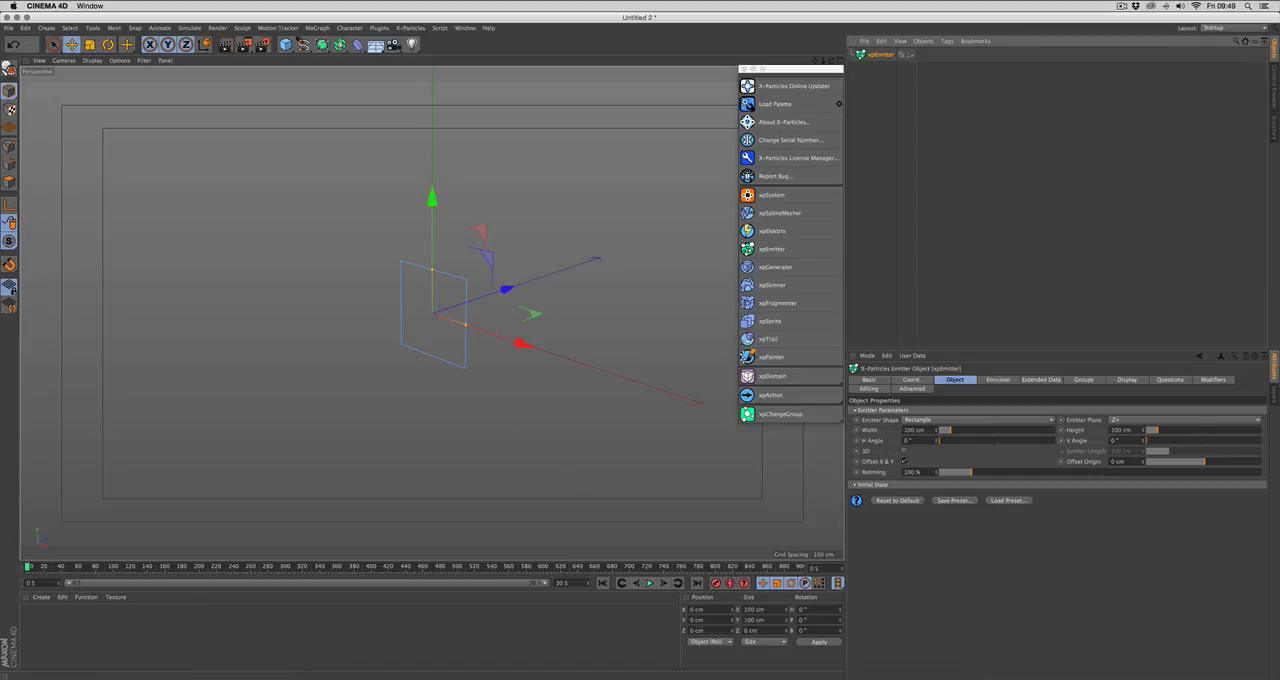
pyautogui.click(649, 584)
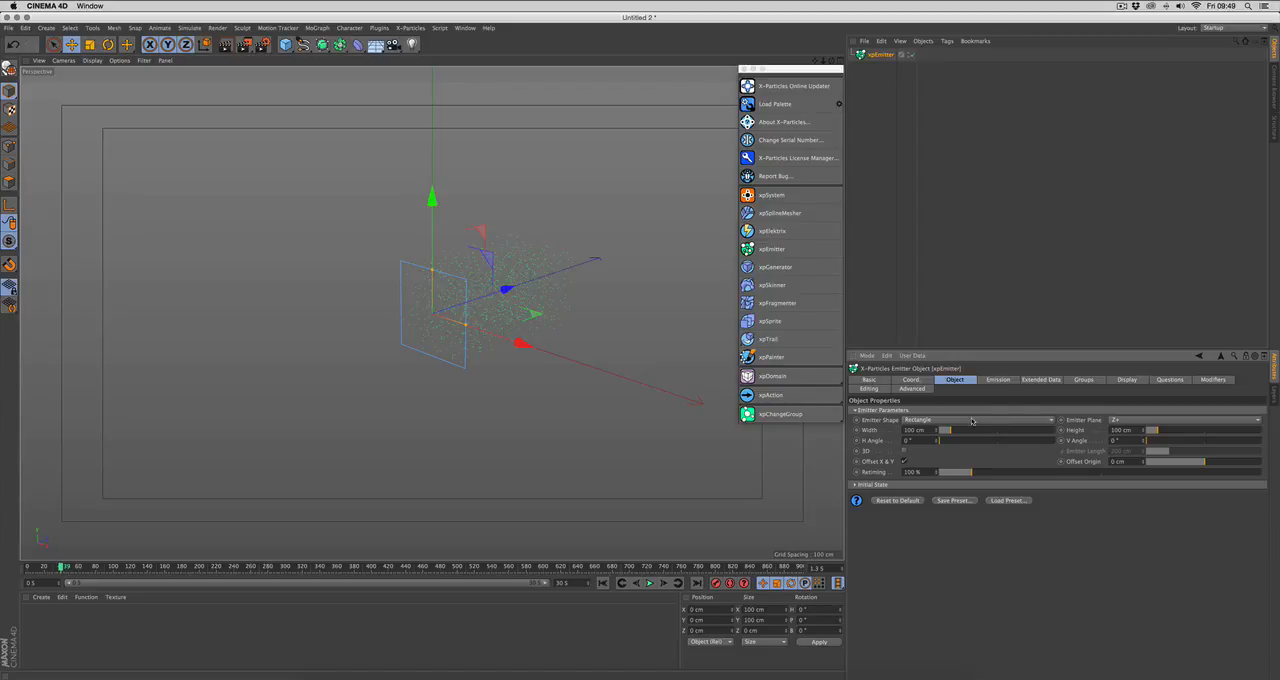
# Step: Try the Circle and Ellipse options for the emitter shape
pyautogui.click(973, 421)
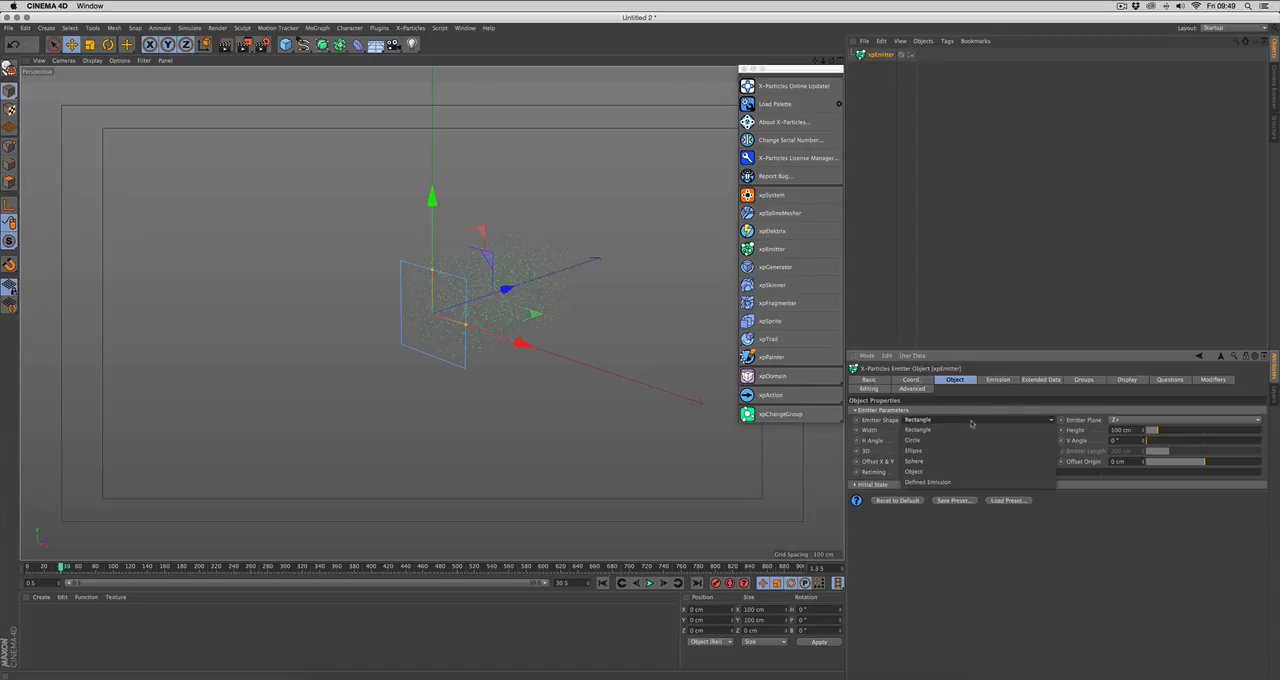
pyautogui.click(938, 440)
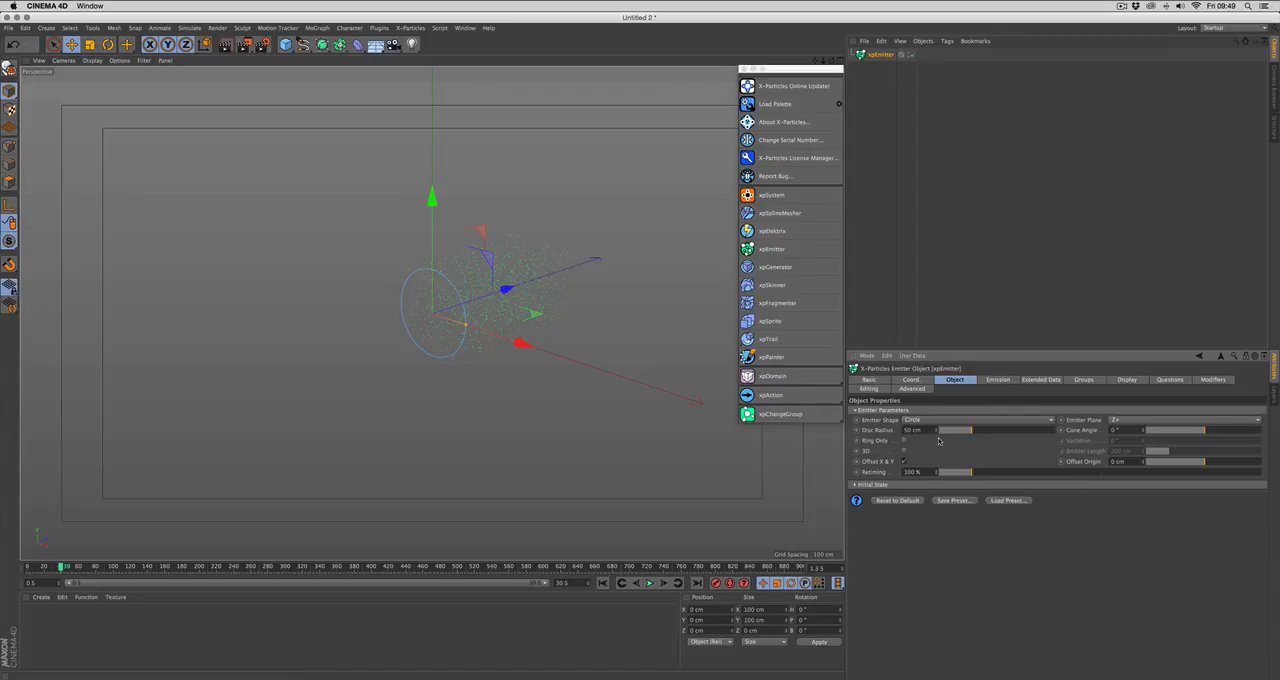
pyautogui.click(940, 420)
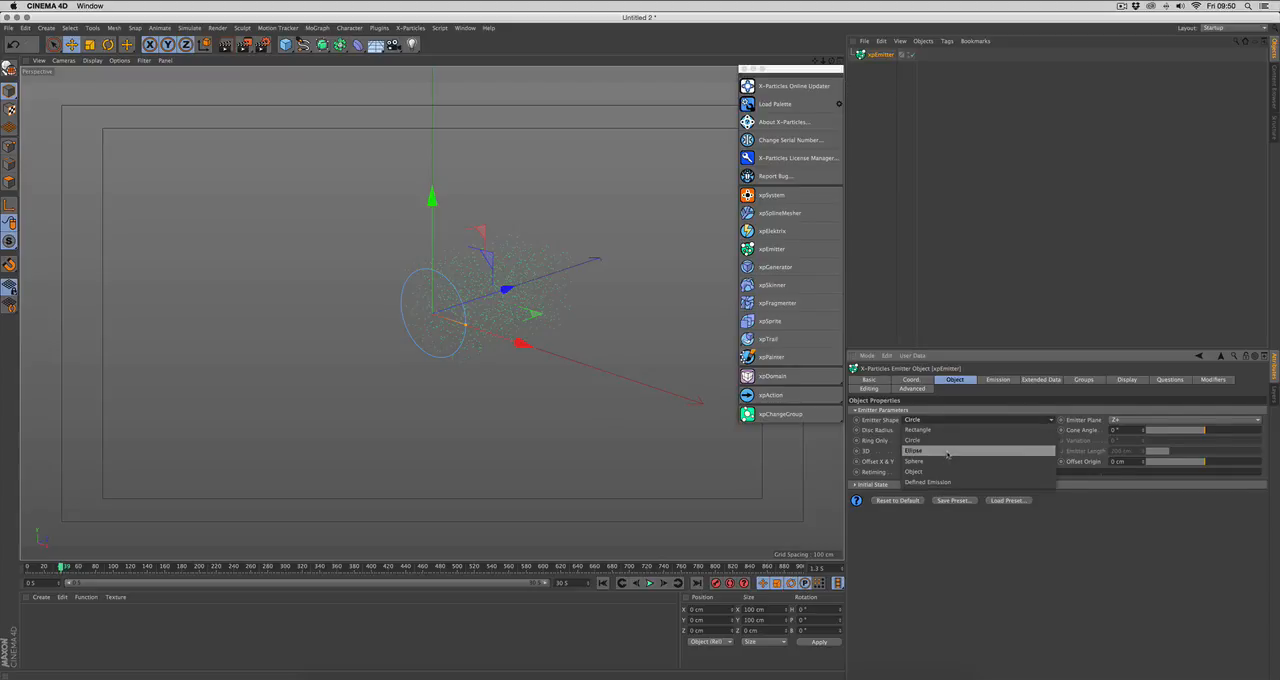
pyautogui.click(947, 452)
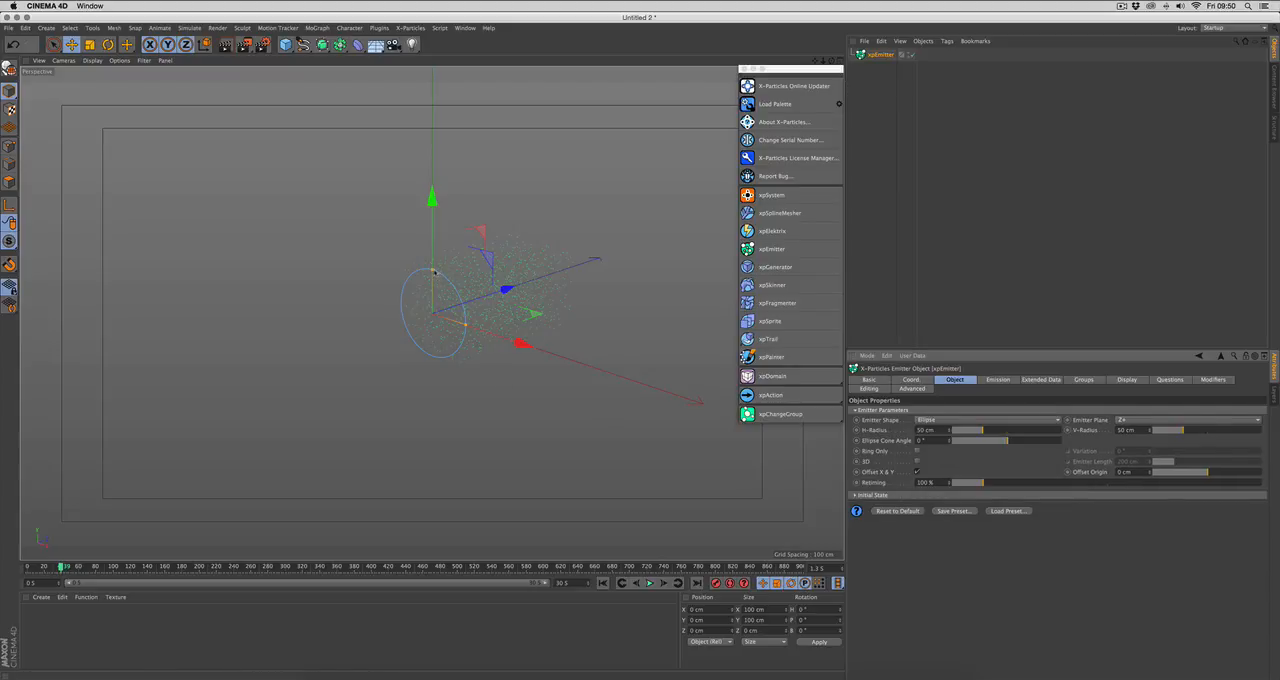
# Step: Stretch the elliptical emitter in the viewport to about 81 cm V-Radius and about 52 cm H-Radius
pyautogui.moveTo(433, 271); pyautogui.dragTo(436, 243)
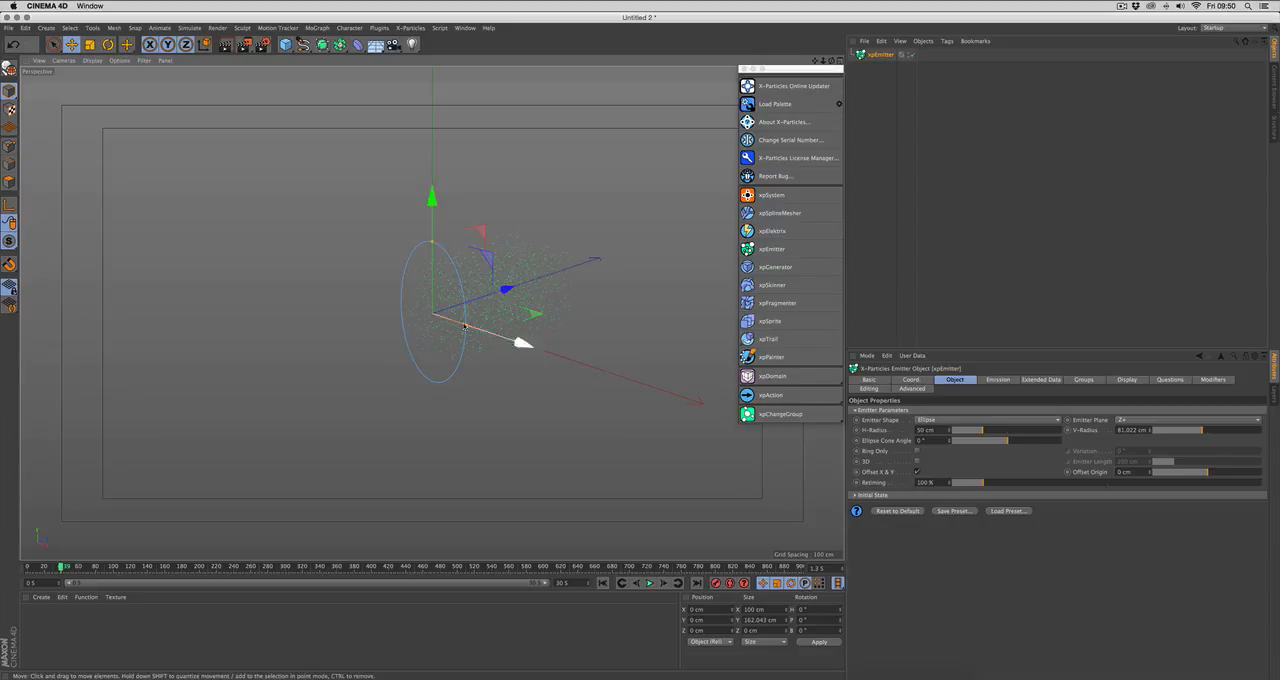
pyautogui.moveTo(465, 325)
pyautogui.mouseDown()
pyautogui.moveTo(517, 344)
pyautogui.moveTo(467, 327)
pyautogui.mouseUp()
pyautogui.scroll(4, 510, 347)
pyautogui.keyDown('alt'); pyautogui.moveTo(572, 353); pyautogui.dragTo(575, 363, button='middle'); pyautogui.keyUp('alt')
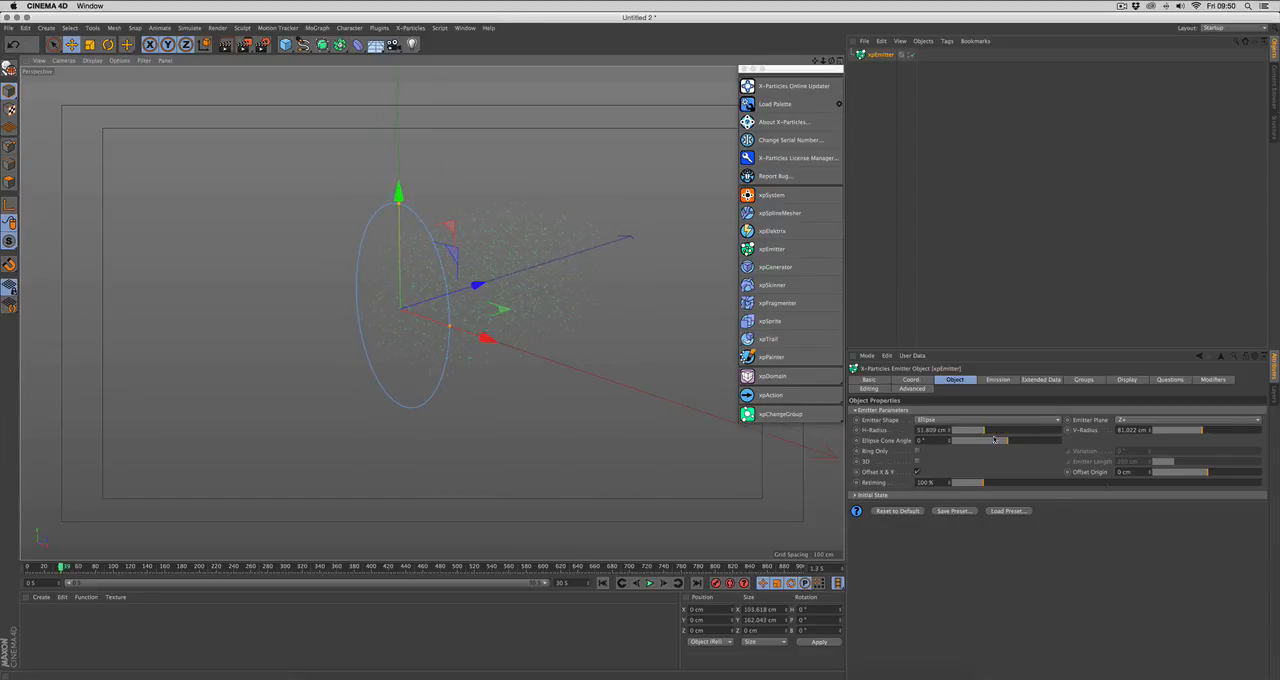
# Step: Change the emitter shape to Sphere and replay the simulation from the first frame
pyautogui.click(955, 421)
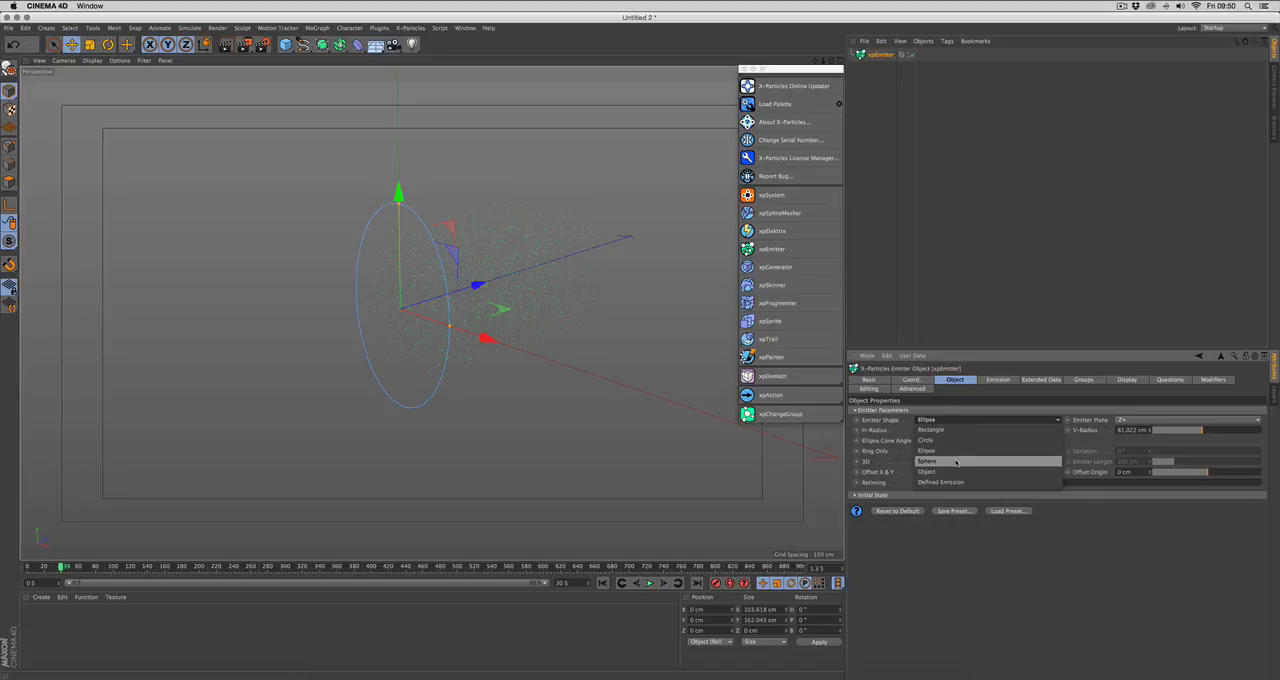
pyautogui.click(956, 462)
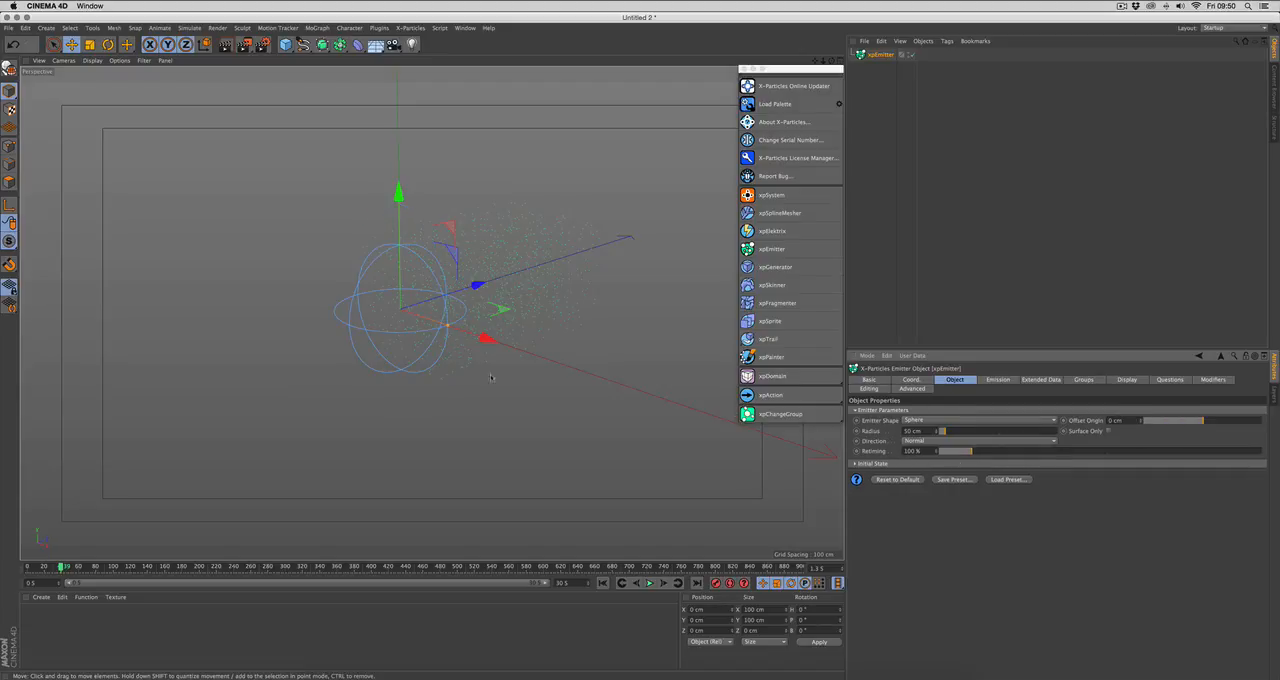
pyautogui.click(604, 584)
pyautogui.click(648, 583)
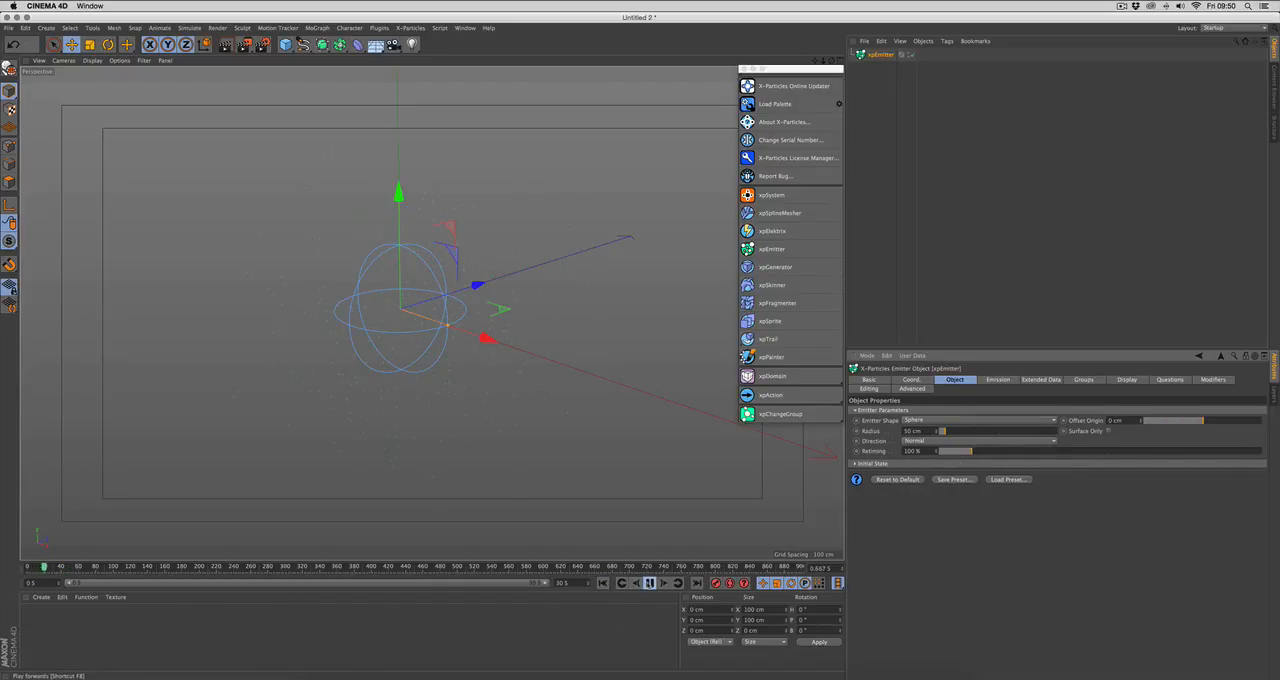
# Step: Set the emitter shape to Object
pyautogui.click(952, 421)
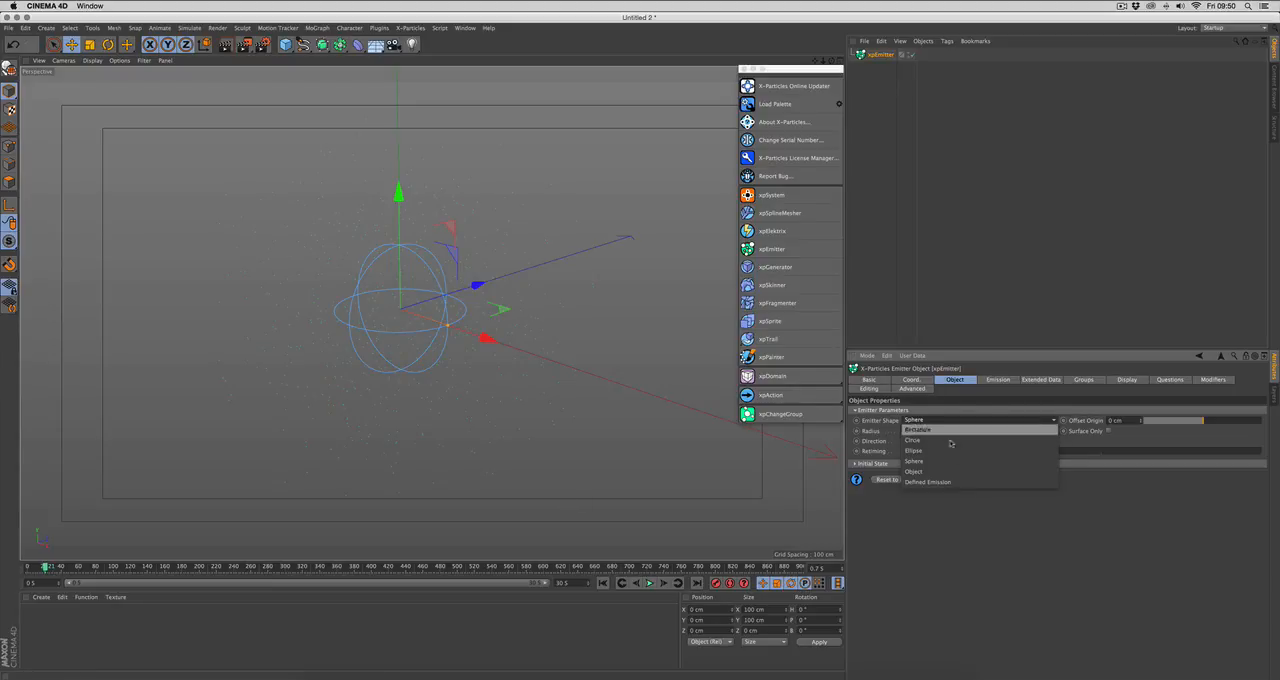
pyautogui.click(951, 475)
pyautogui.scroll(-3, 554, 397)
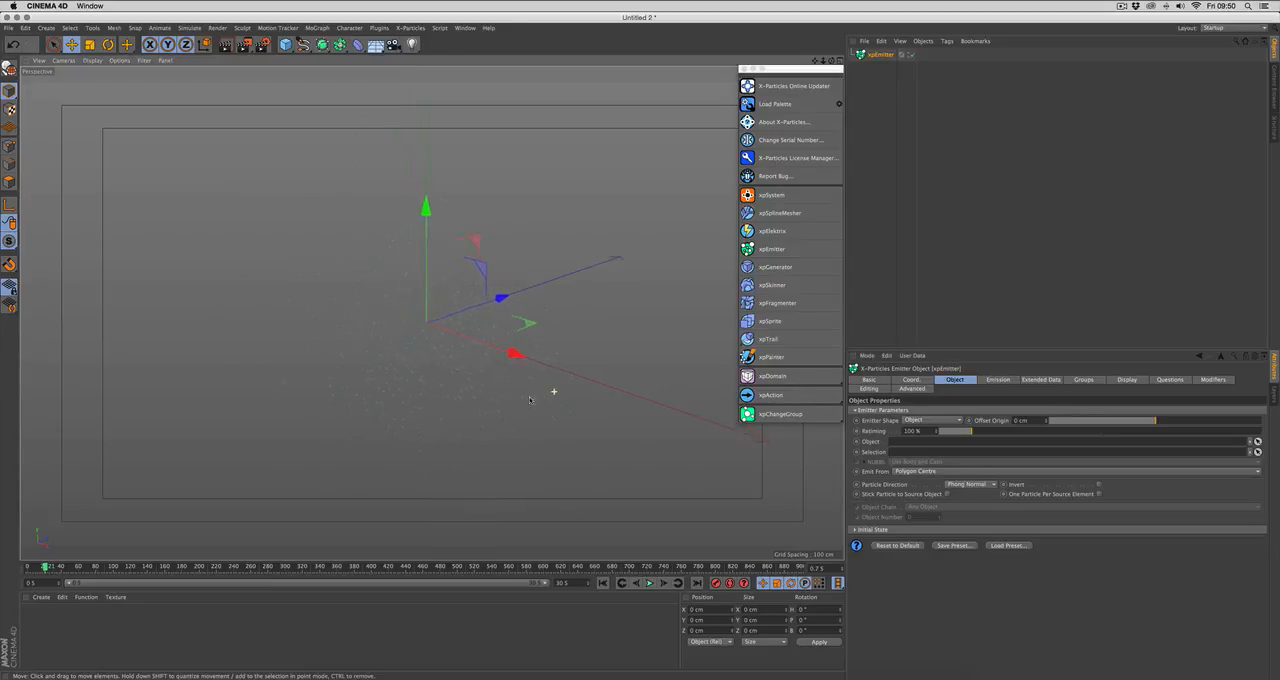
pyautogui.keyDown('alt'); pyautogui.moveTo(540, 420); pyautogui.dragTo(535, 416); pyautogui.keyUp('alt')
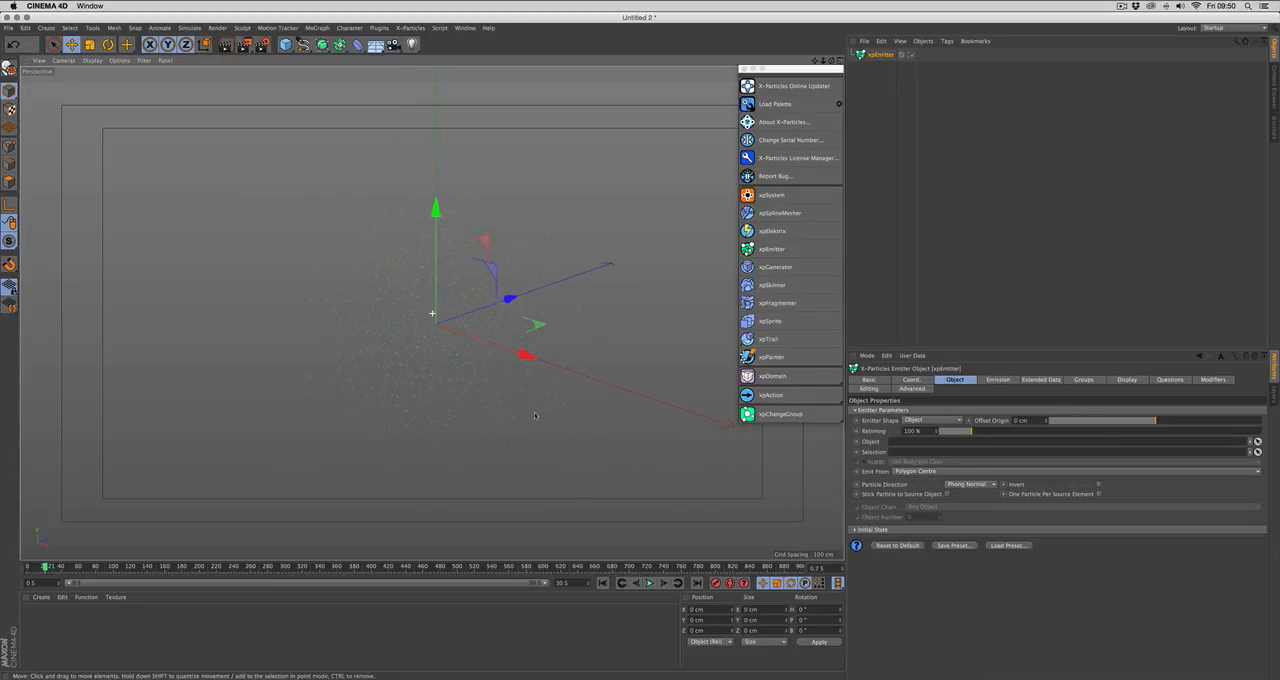
# Step: Add a Platonic primitive and assign it as the emitter's source object
pyautogui.click(285, 44)
pyautogui.click(378, 112)
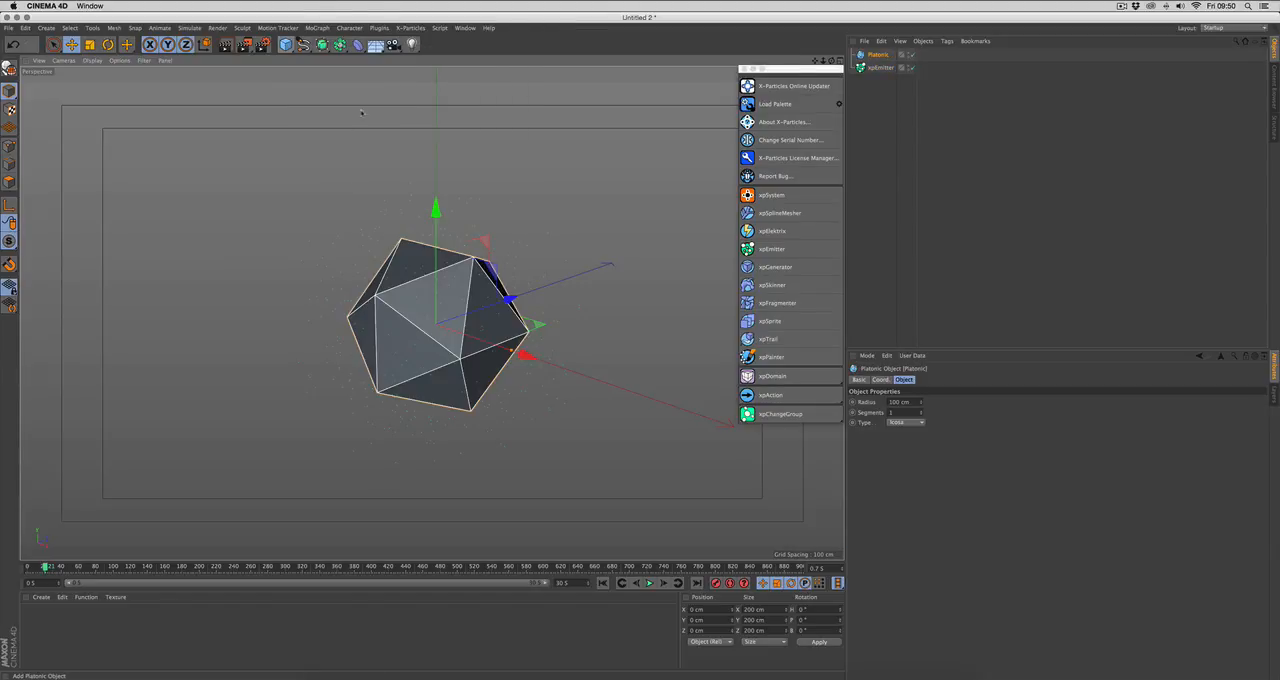
pyautogui.click(877, 67)
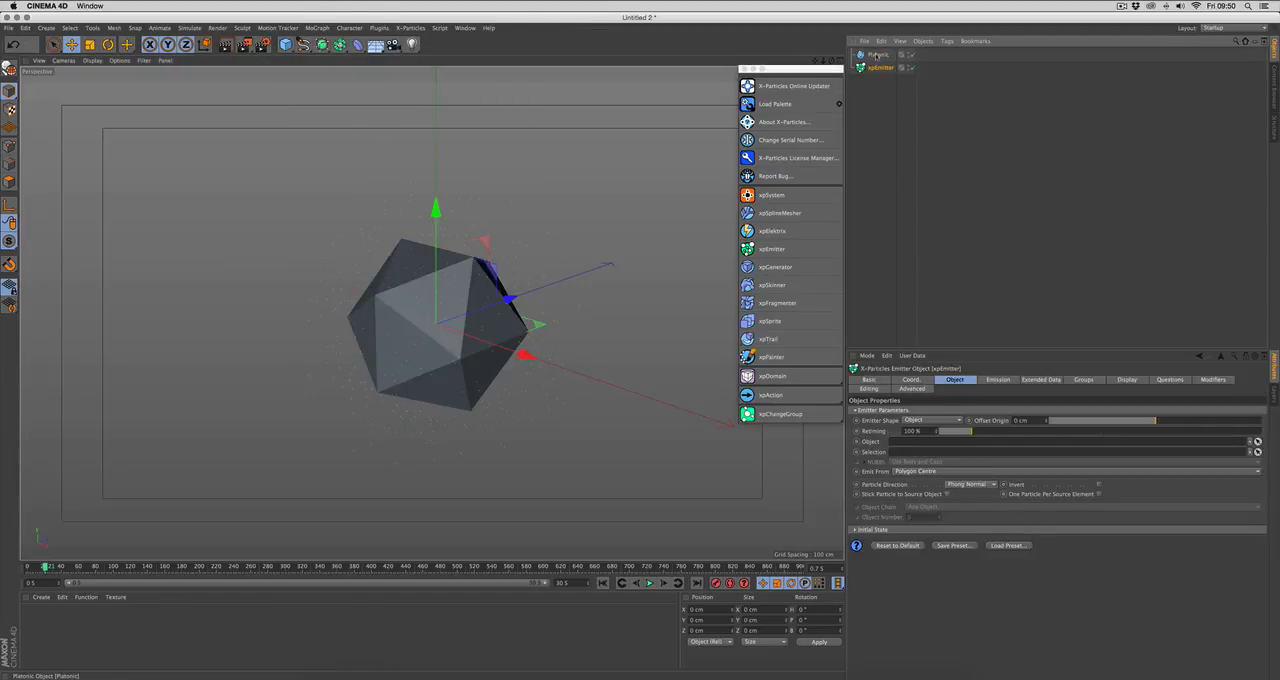
pyautogui.moveTo(877, 54); pyautogui.dragTo(916, 445)
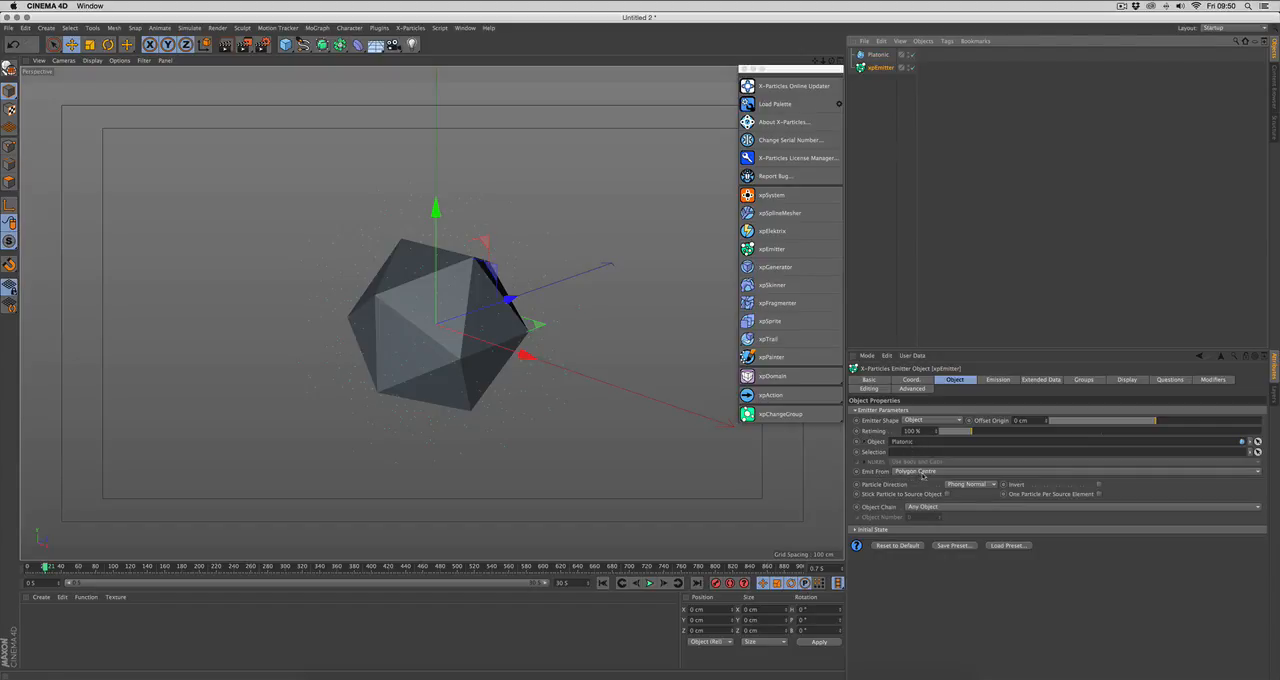
# Step: Make the emitter emit from Polygon Area and replay the simulation from the first frame
pyautogui.click(922, 476)
pyautogui.click(925, 492)
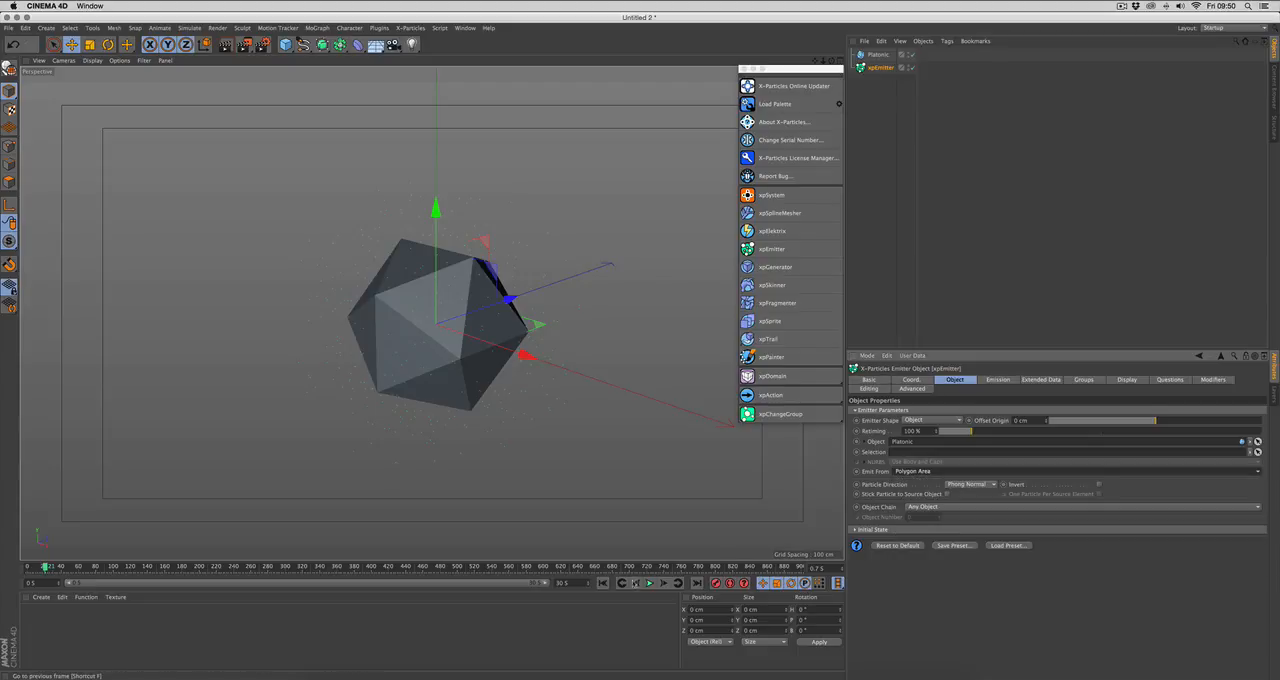
pyautogui.click(606, 583)
pyautogui.click(649, 583)
# Step: Make the Platonic object editable and select two of its faces on different sides in polygon mode
pyautogui.click(877, 54)
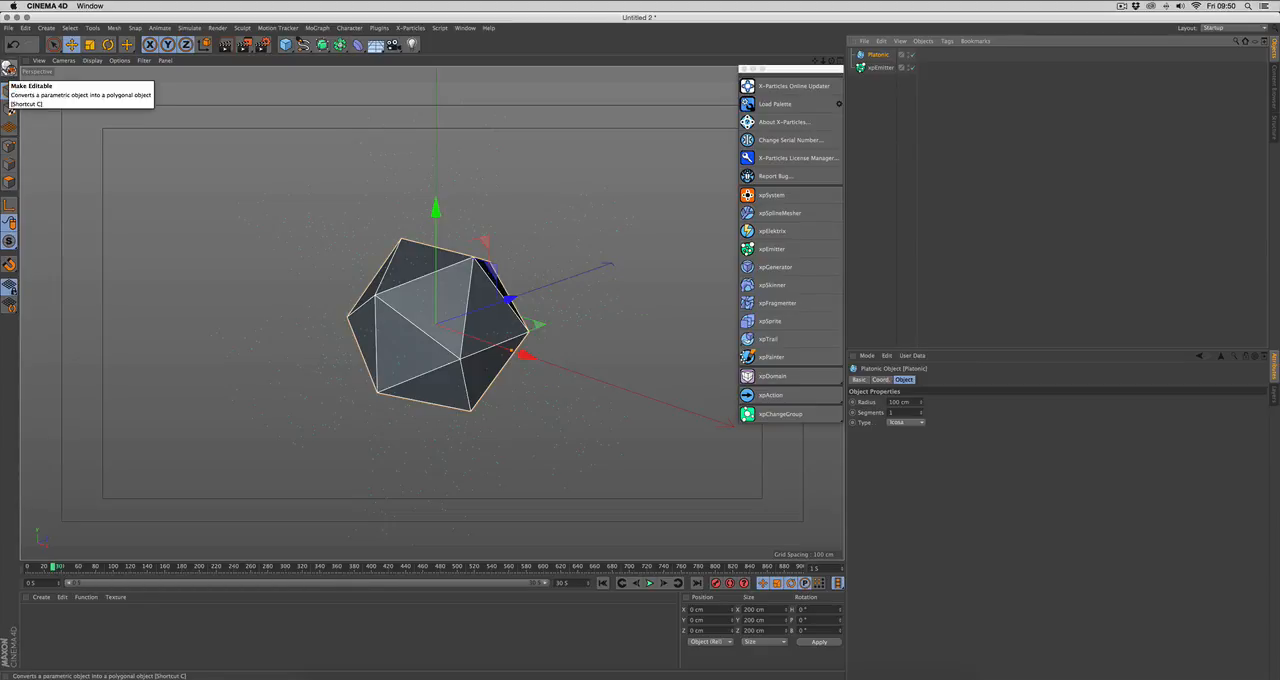
pyautogui.click(9, 68)
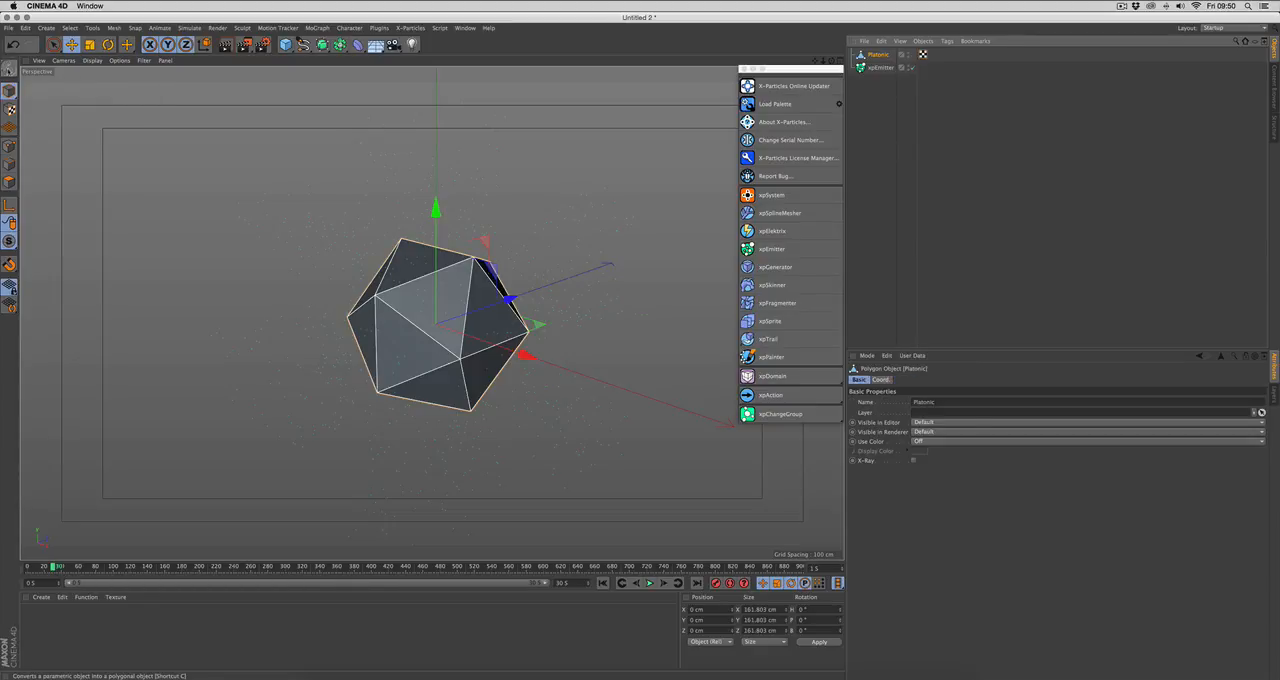
pyautogui.click(10, 184)
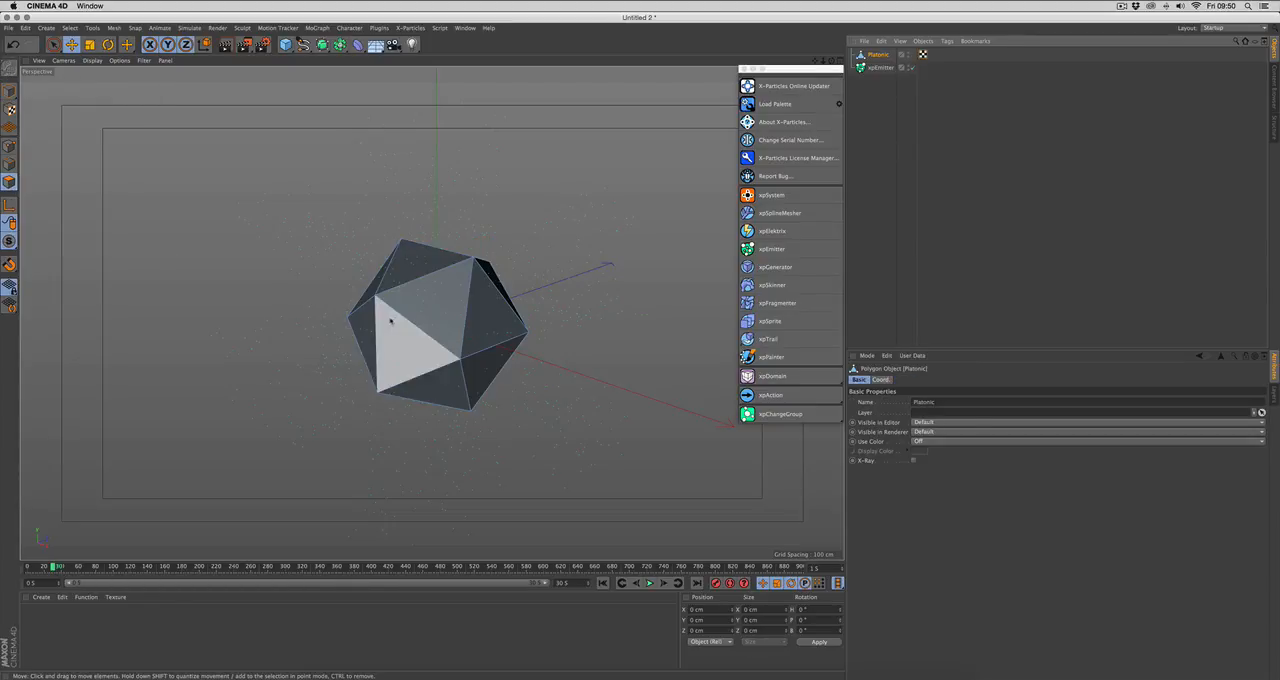
pyautogui.click(425, 304)
pyautogui.keyDown('alt'); pyautogui.moveTo(424, 307); pyautogui.dragTo(574, 322); pyautogui.keyUp('alt')
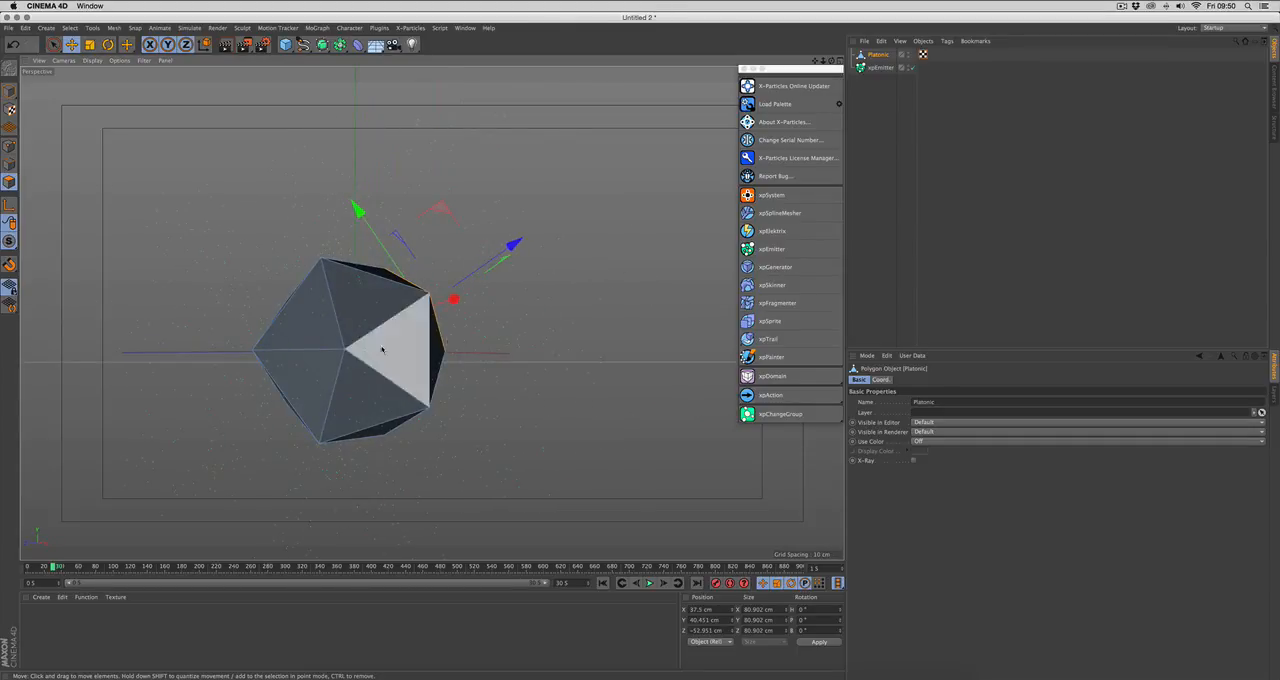
pyautogui.keyDown('shift'); pyautogui.click(323, 371); pyautogui.keyUp('shift')
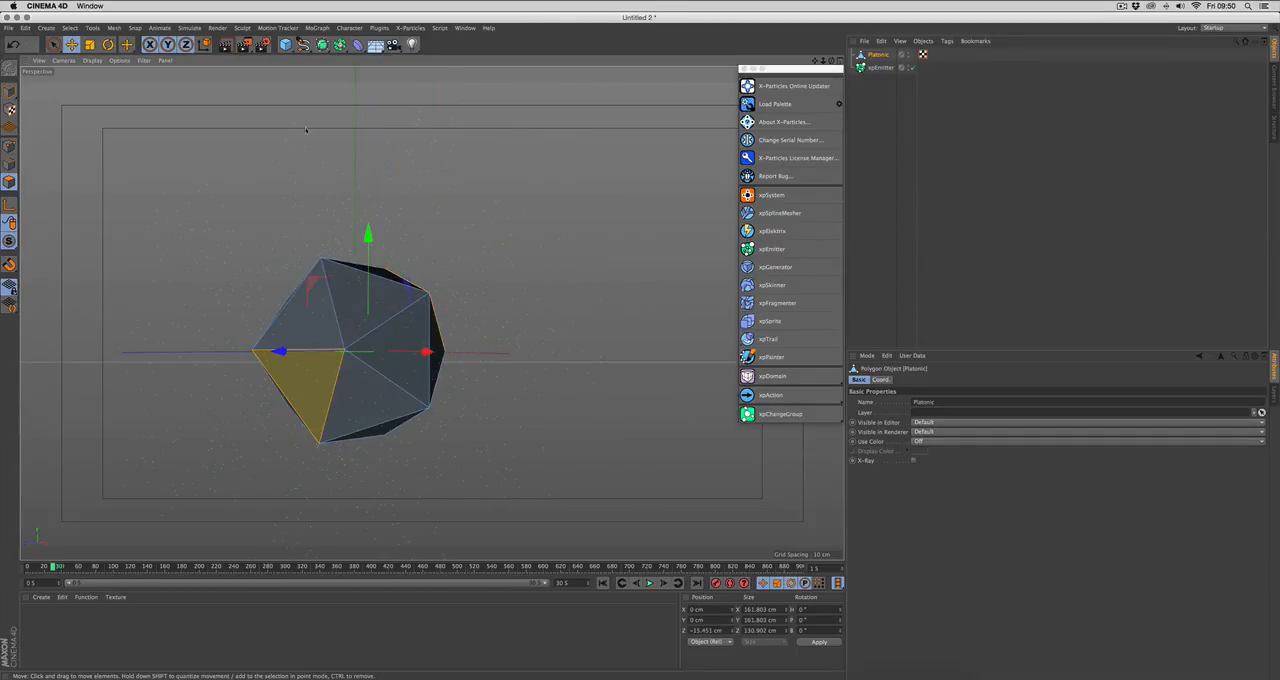
# Step: Store the two selected Platonic faces as a polygon selection tag
pyautogui.click(70, 27)
pyautogui.click(89, 291)
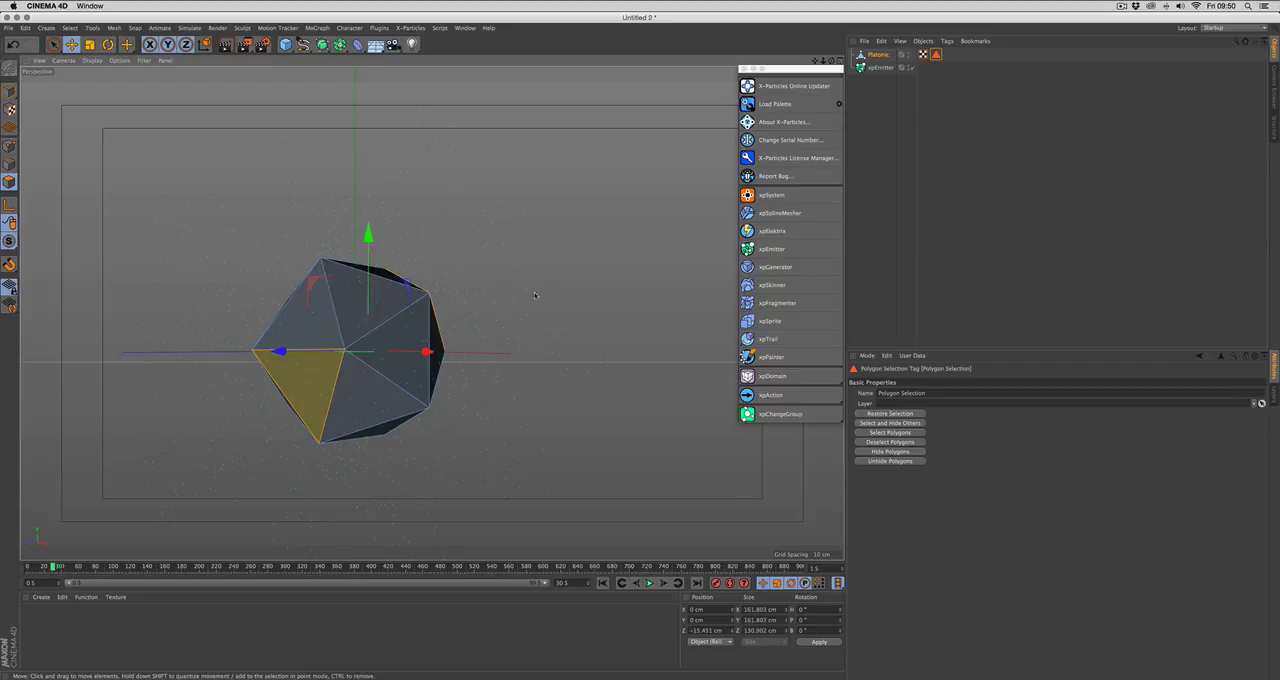
pyautogui.keyDown('alt'); pyautogui.moveTo(535, 295); pyautogui.dragTo(369, 349); pyautogui.keyUp('alt')
pyautogui.scroll(-3, 517, 349)
pyautogui.keyDown('alt'); pyautogui.moveTo(475, 385); pyautogui.dragTo(480, 345, button='middle'); pyautogui.keyUp('alt')
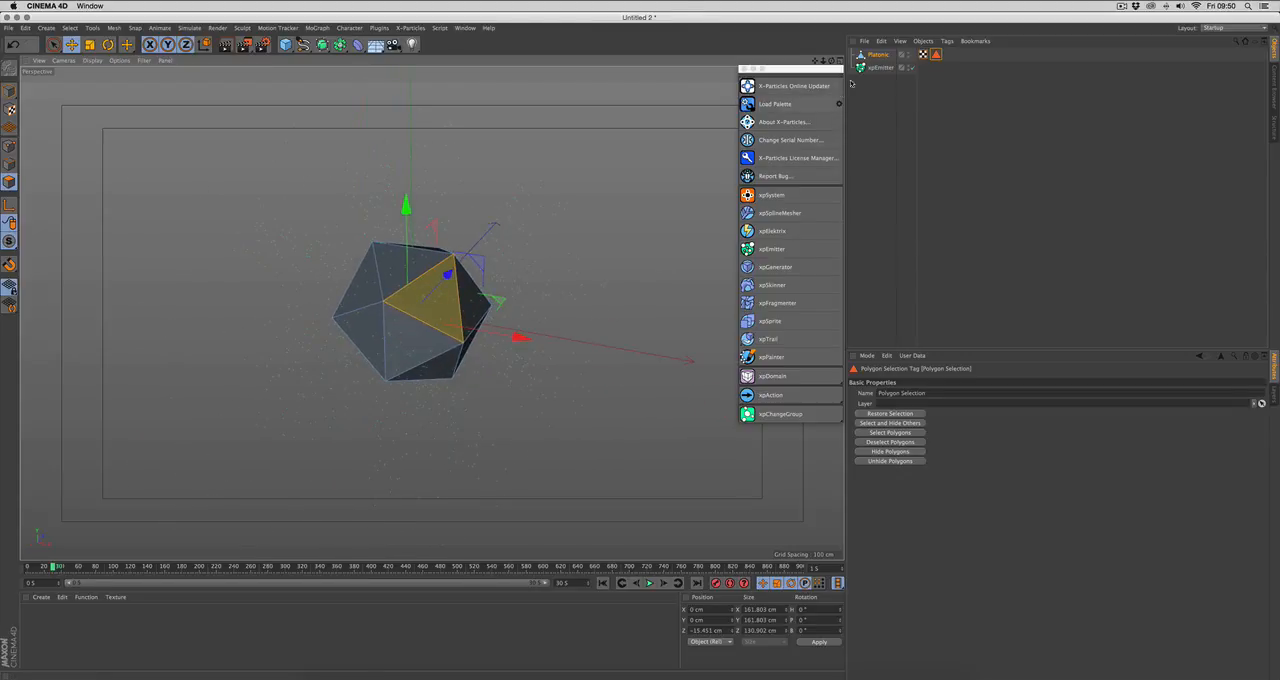
# Step: Assign the Platonic object's polygon selection tag to the emitter's Selection and replay the simulation from the first frame
pyautogui.click(880, 67)
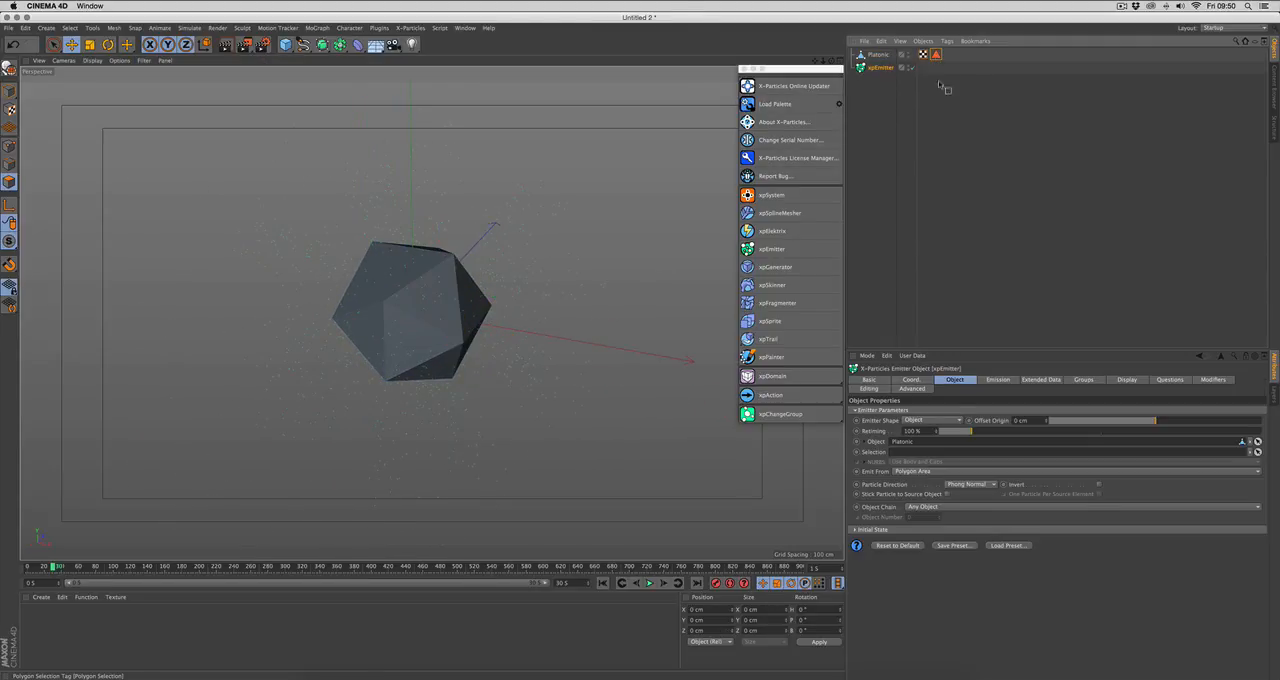
pyautogui.moveTo(945, 88); pyautogui.dragTo(896, 458)
pyautogui.click(602, 583)
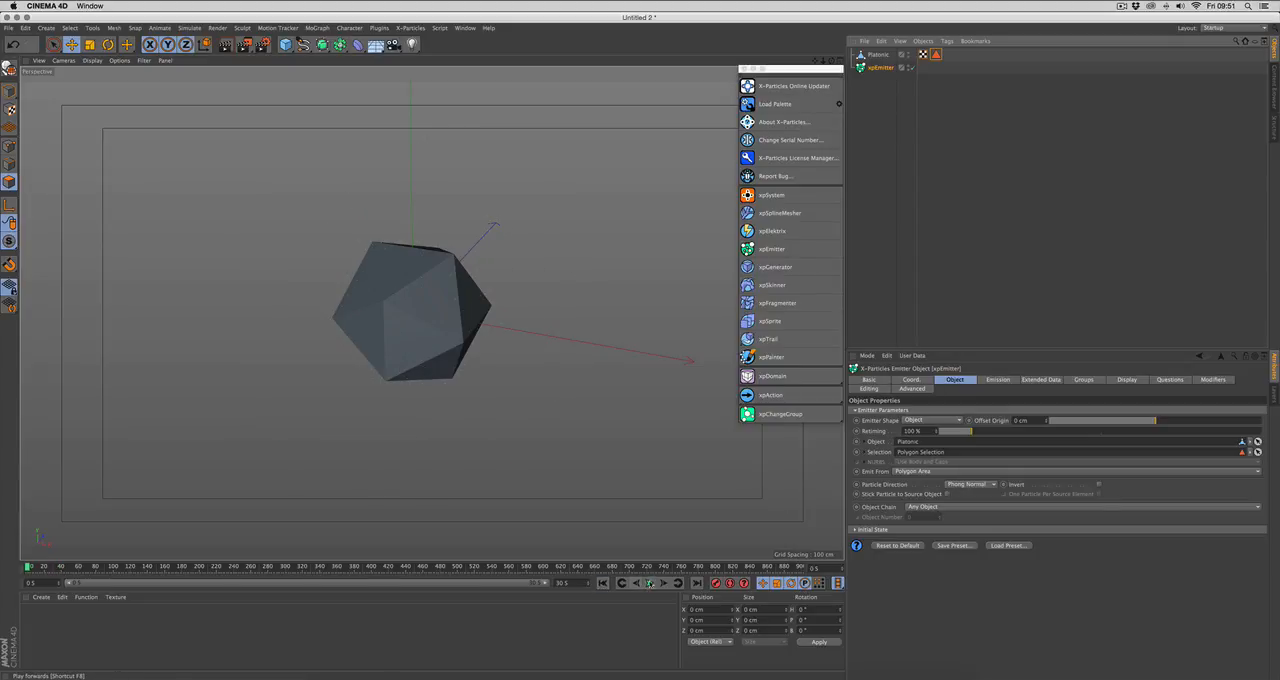
pyautogui.click(650, 583)
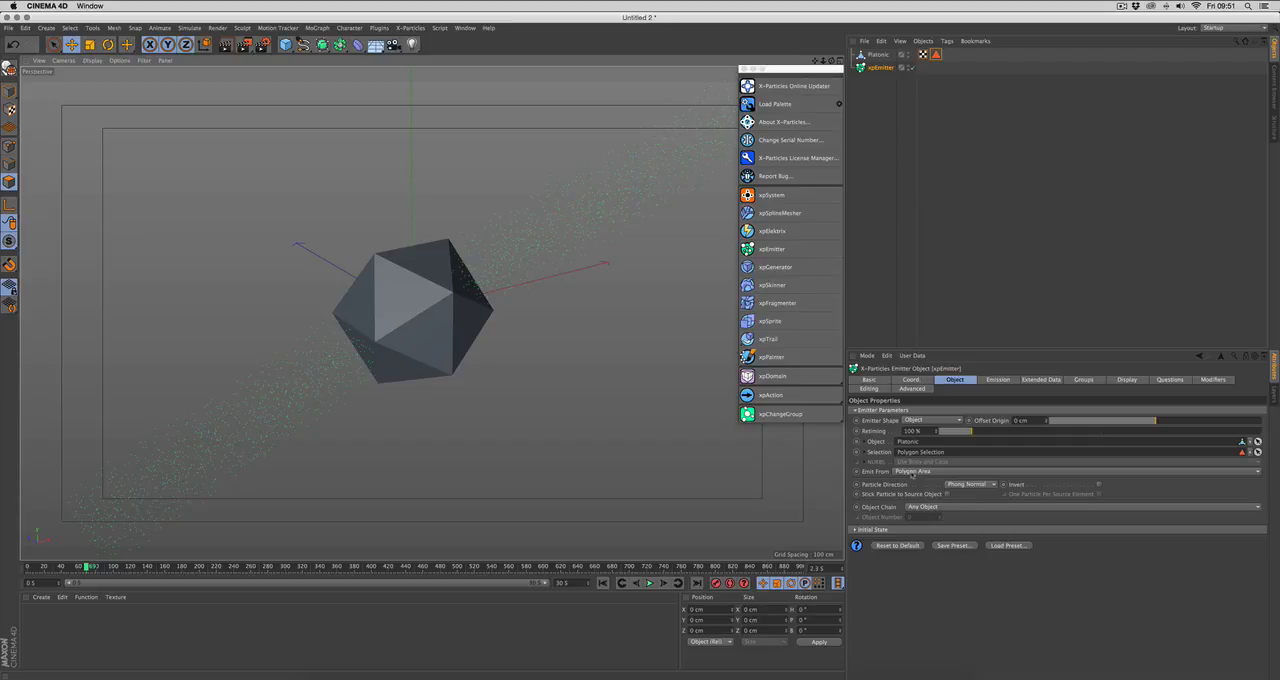
# Step: Set the emitter to emit from Texture and enlarge the attributes area to show all the texture settings
pyautogui.click(911, 471)
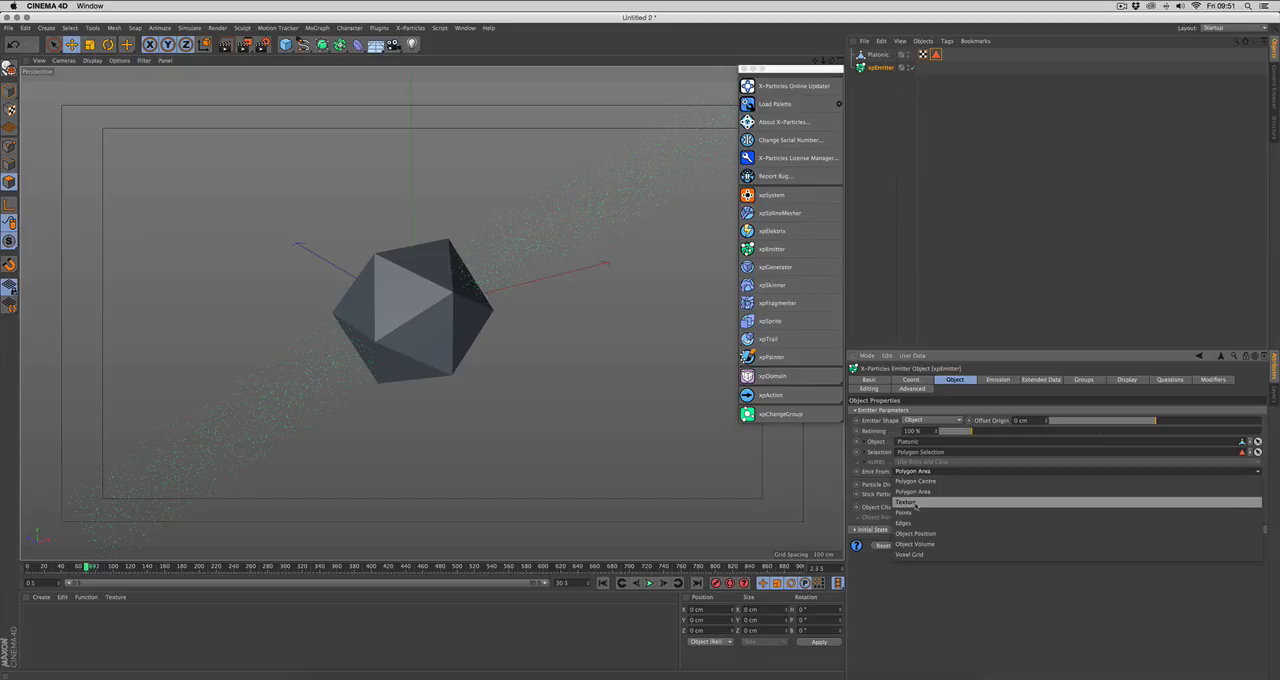
pyautogui.click(915, 505)
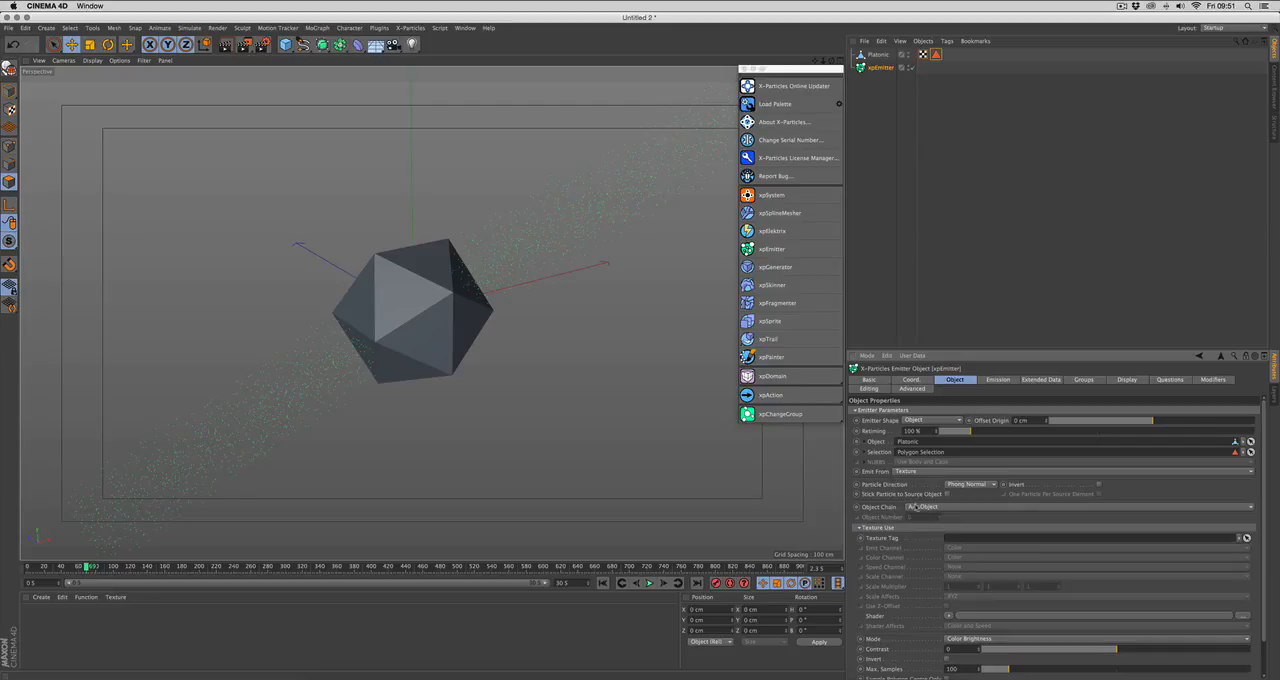
pyautogui.moveTo(1110, 343); pyautogui.dragTo(1100, 251)
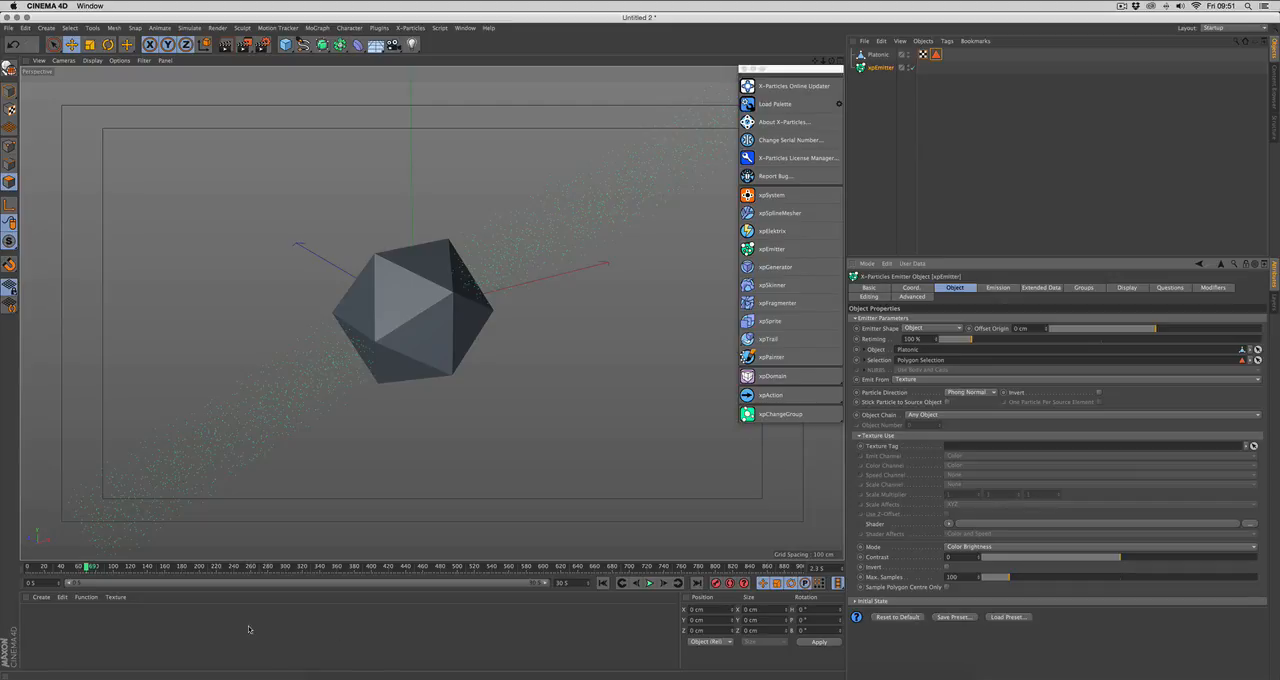
# Step: Create a new material, turn off its Reflectance channel and open its Color settings
pyautogui.click(41, 597)
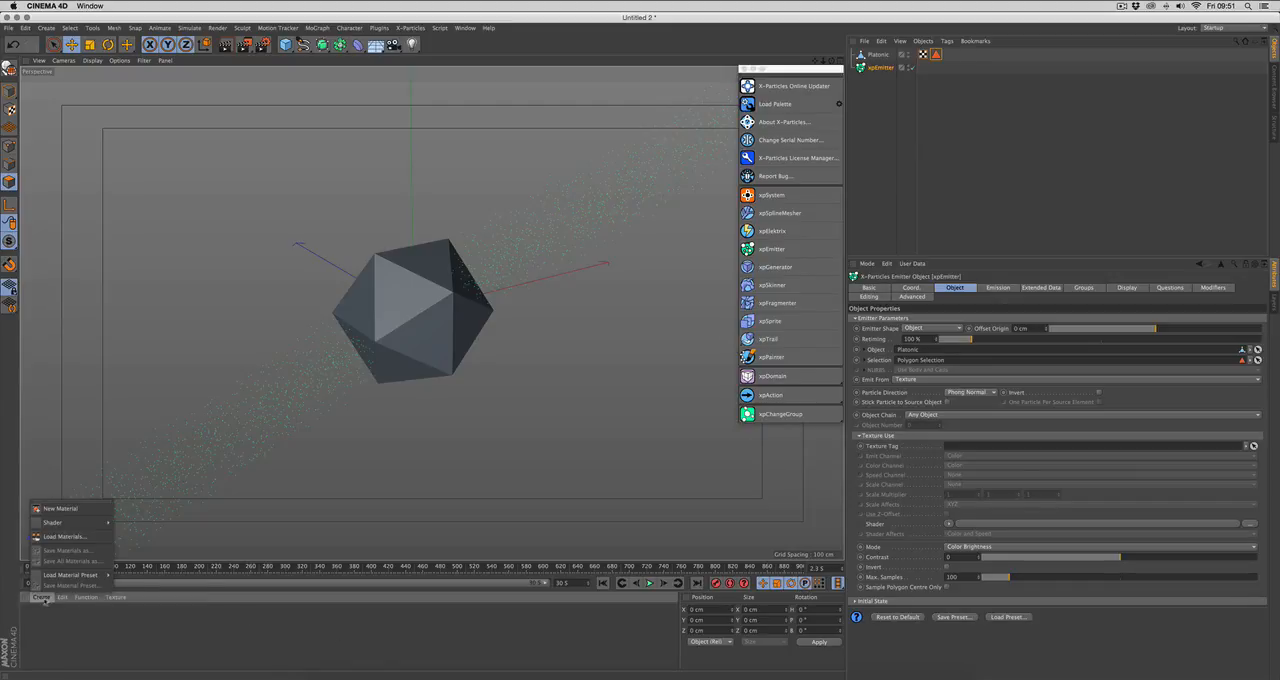
pyautogui.click(60, 508)
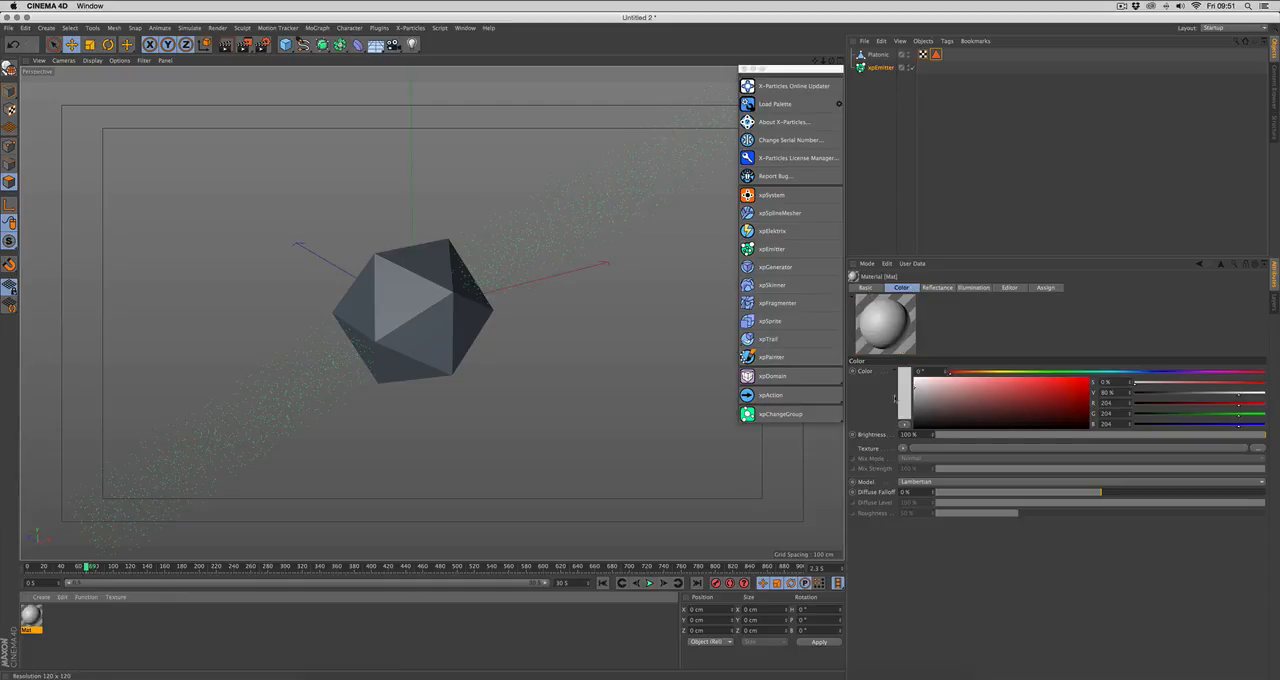
pyautogui.click(865, 287)
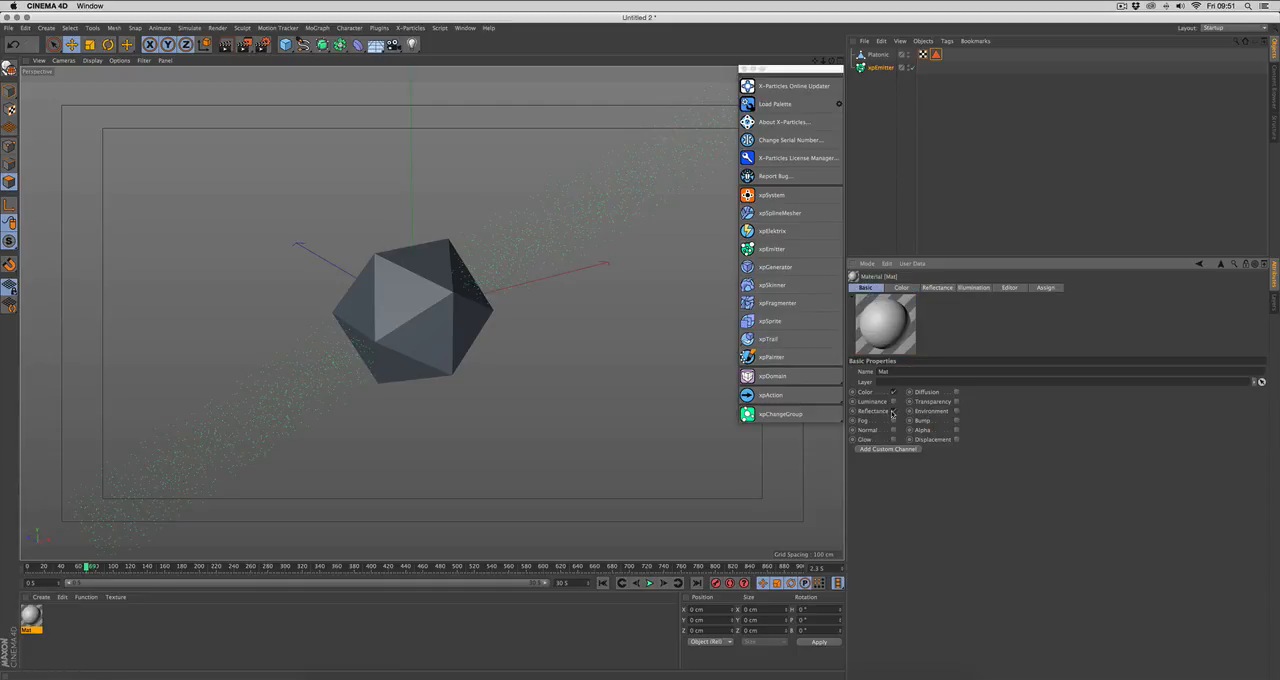
pyautogui.click(901, 287)
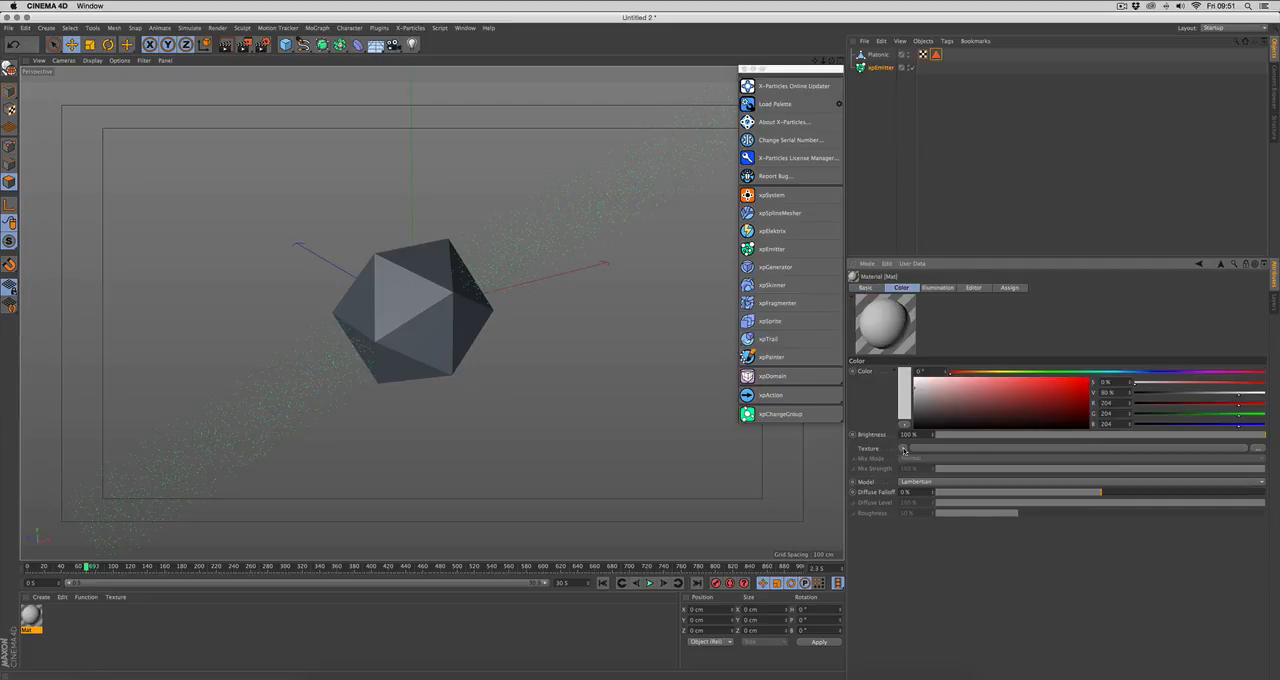
# Step: Load a Noise shader into the material's color texture and set its noise type to Electric
pyautogui.click(903, 448)
pyautogui.click(918, 316)
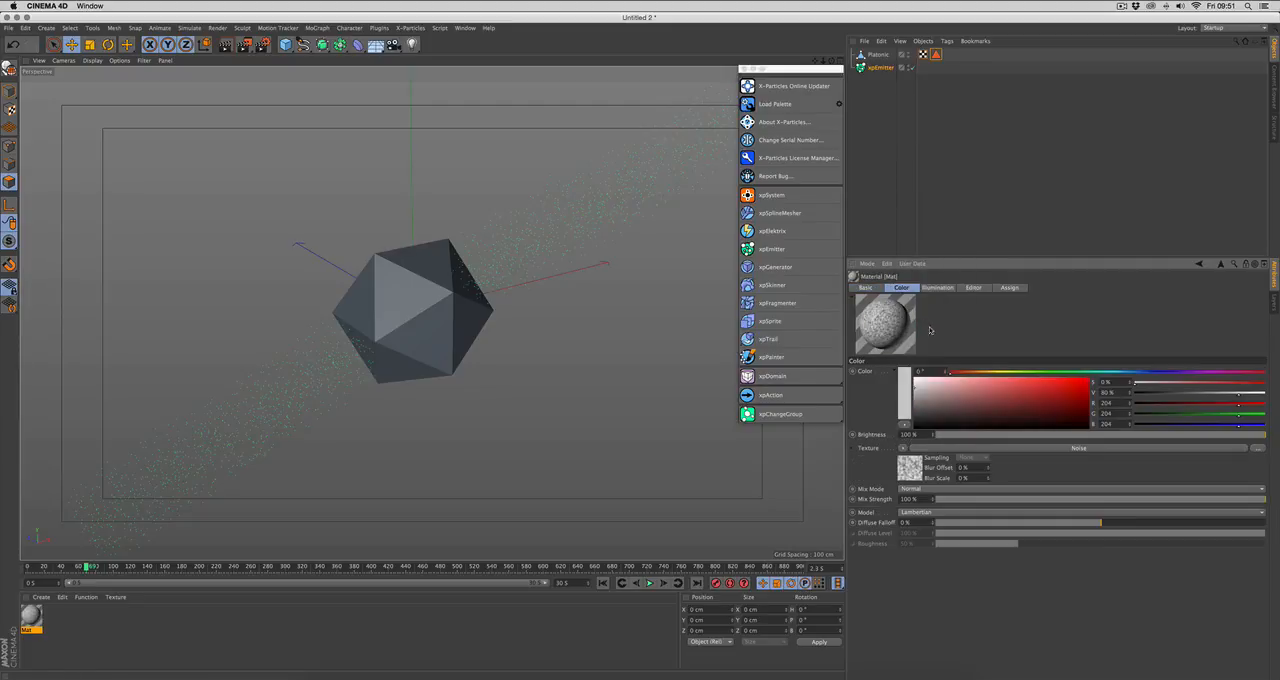
pyautogui.click(953, 451)
pyautogui.click(963, 401)
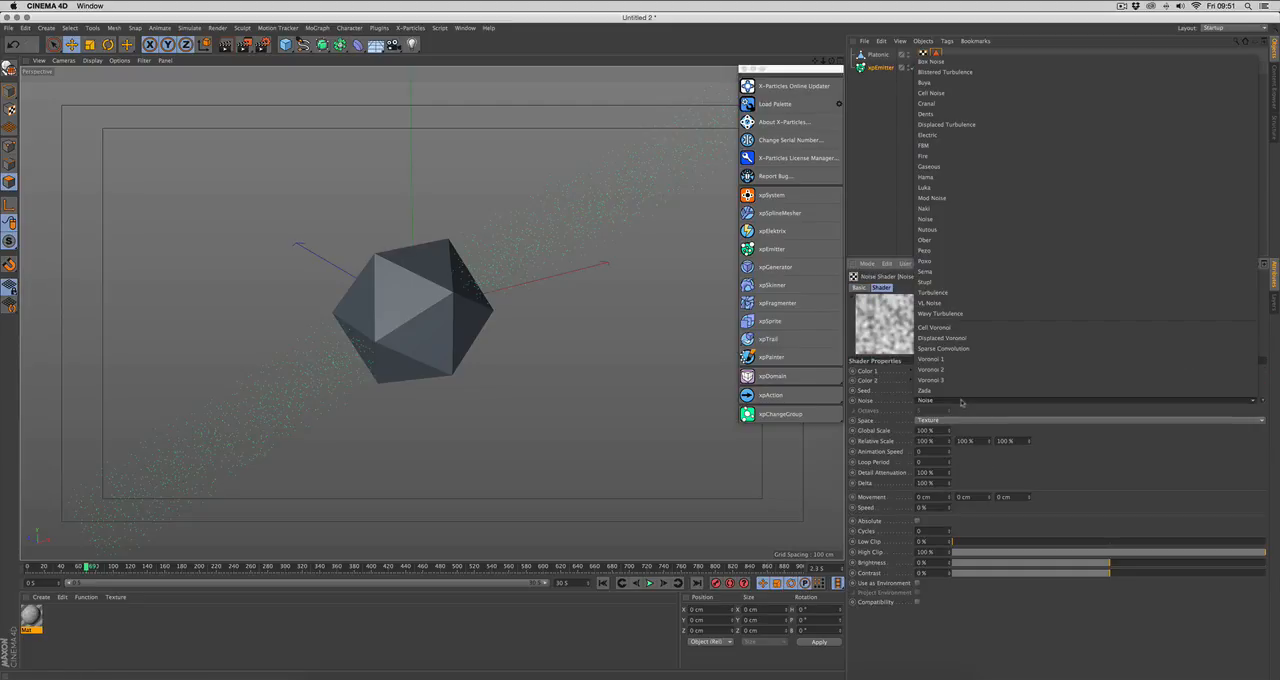
pyautogui.click(938, 135)
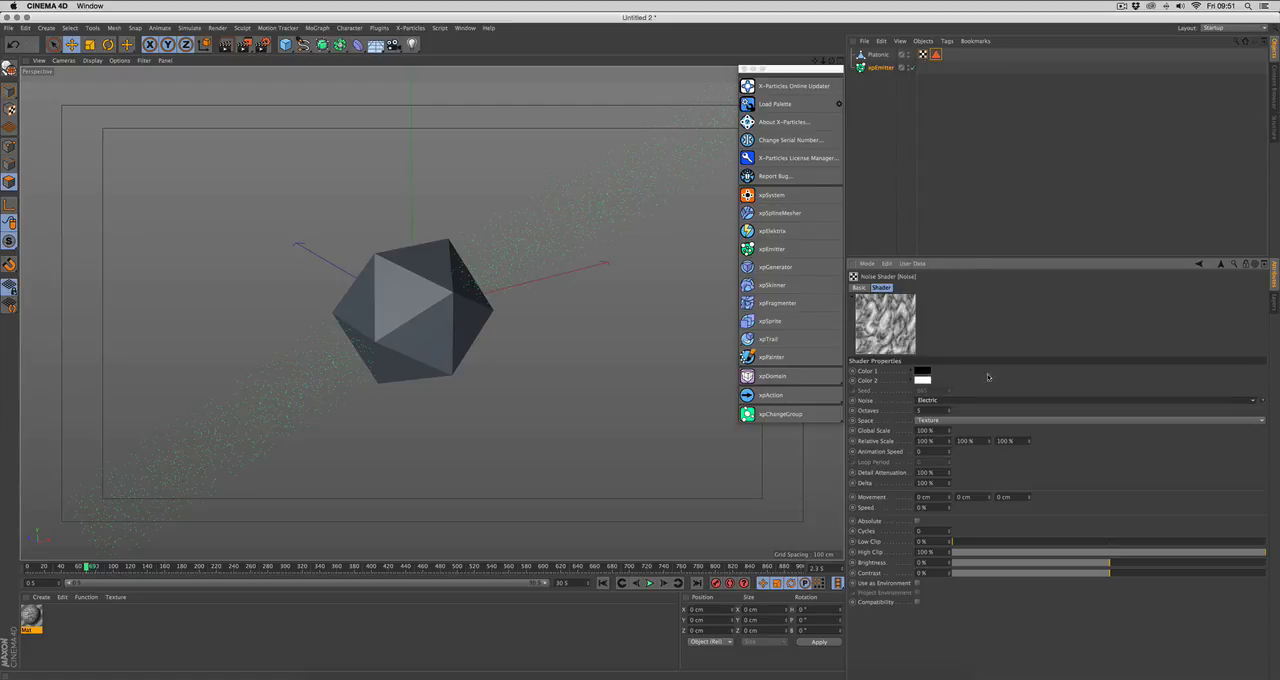
# Step: Set the noise shader's contrast to 11%, global scale to 200% and animation speed to 0.6, and return to the material
pyautogui.moveTo(1109, 573); pyautogui.dragTo(1130, 574)
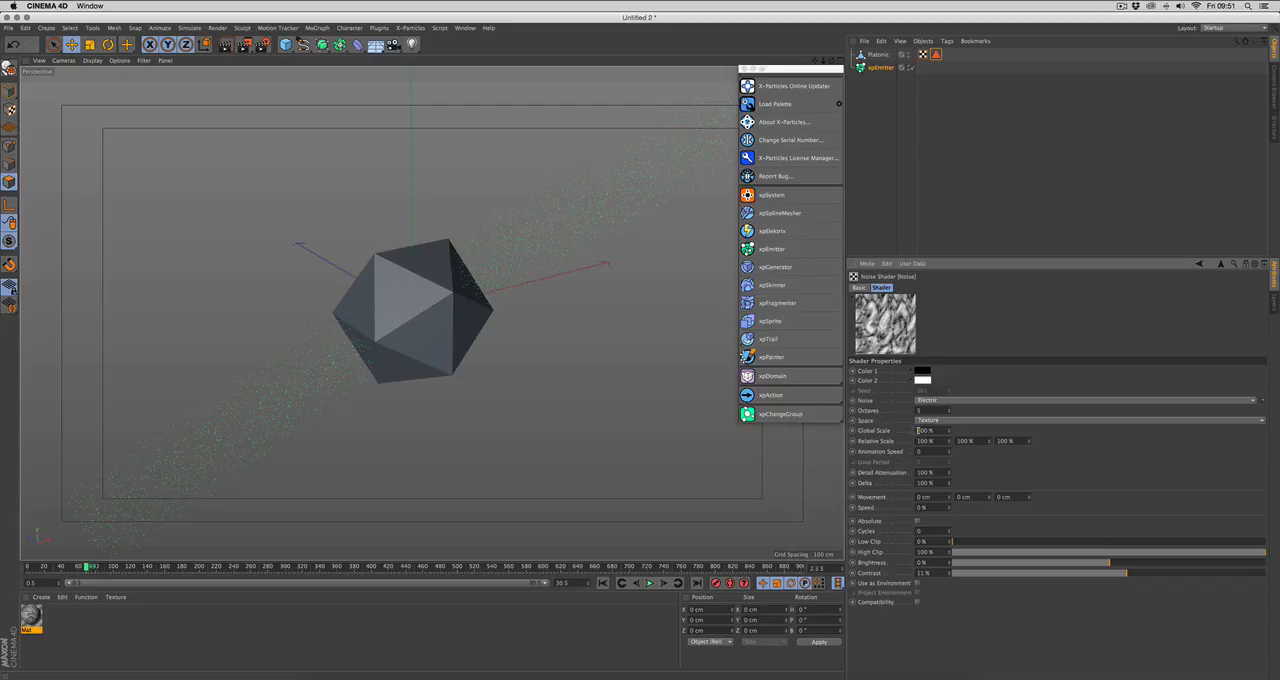
pyautogui.write('2')
pyautogui.press('Return')
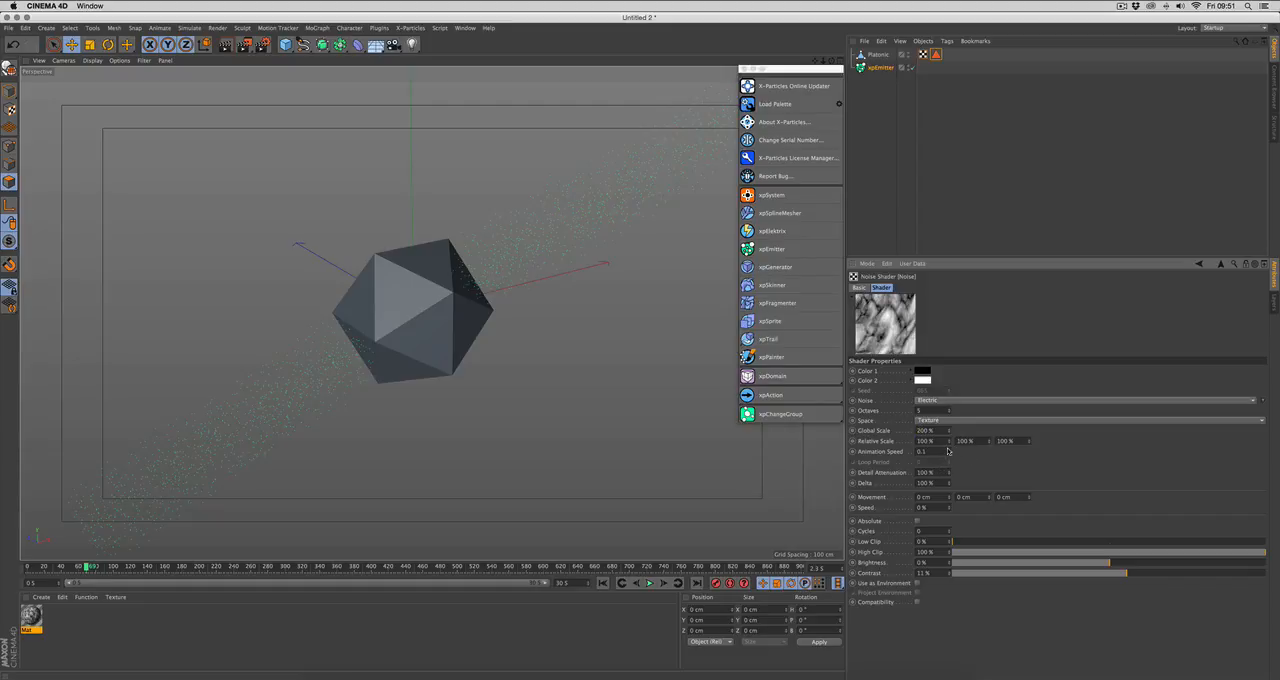
pyautogui.click(948, 450)
pyautogui.click(948, 450)
pyautogui.click(948, 450)
pyautogui.click(948, 450)
pyautogui.click(948, 450)
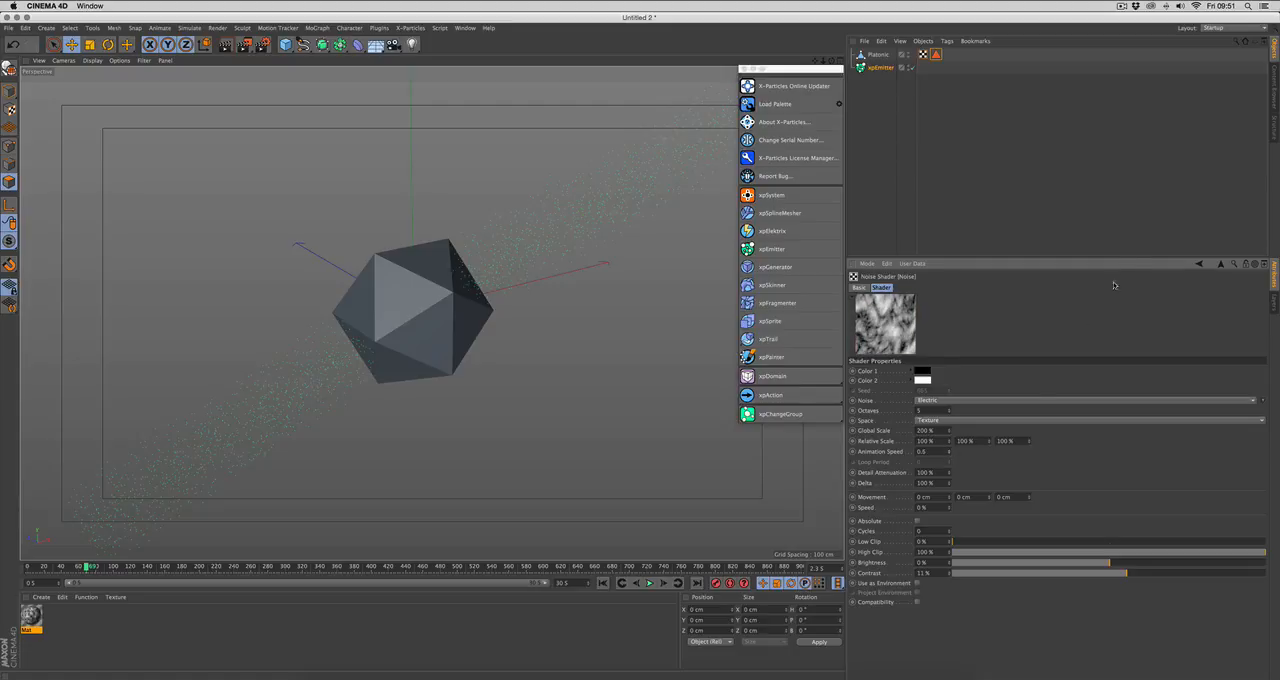
pyautogui.click(1220, 265)
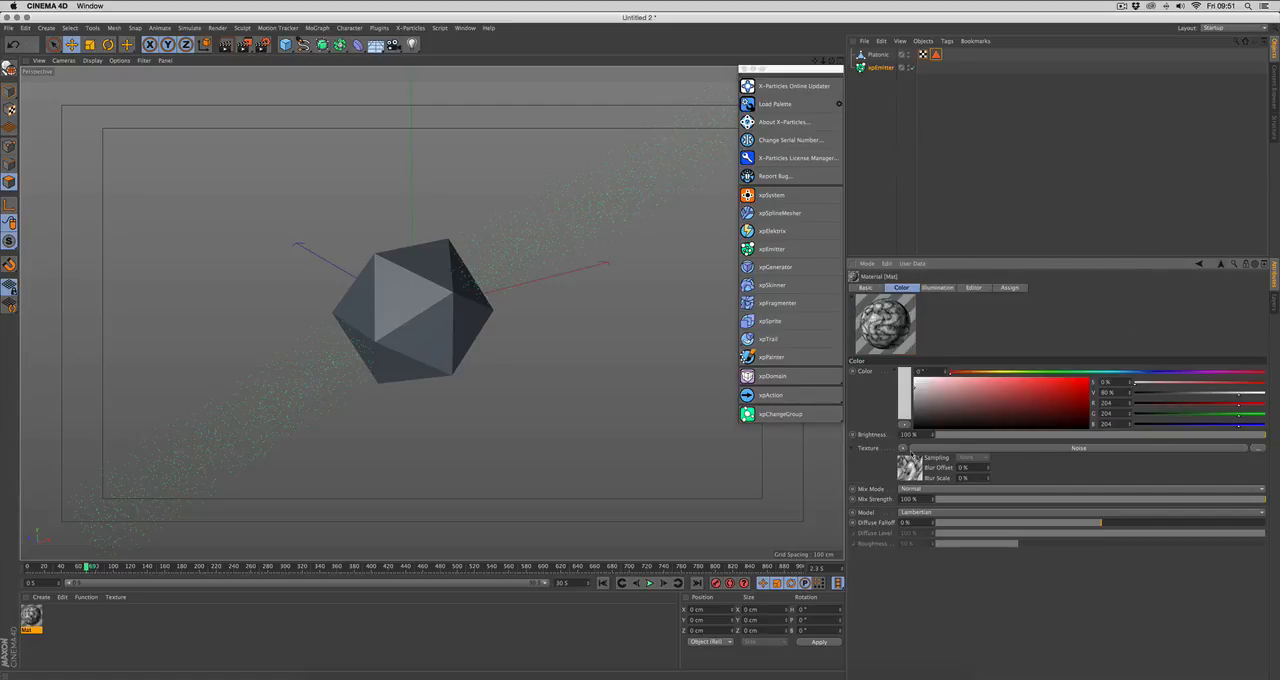
# Step: Wrap the noise texture in a Colorizer shader and load a multicolor rainbow preset for its gradient
pyautogui.click(904, 447)
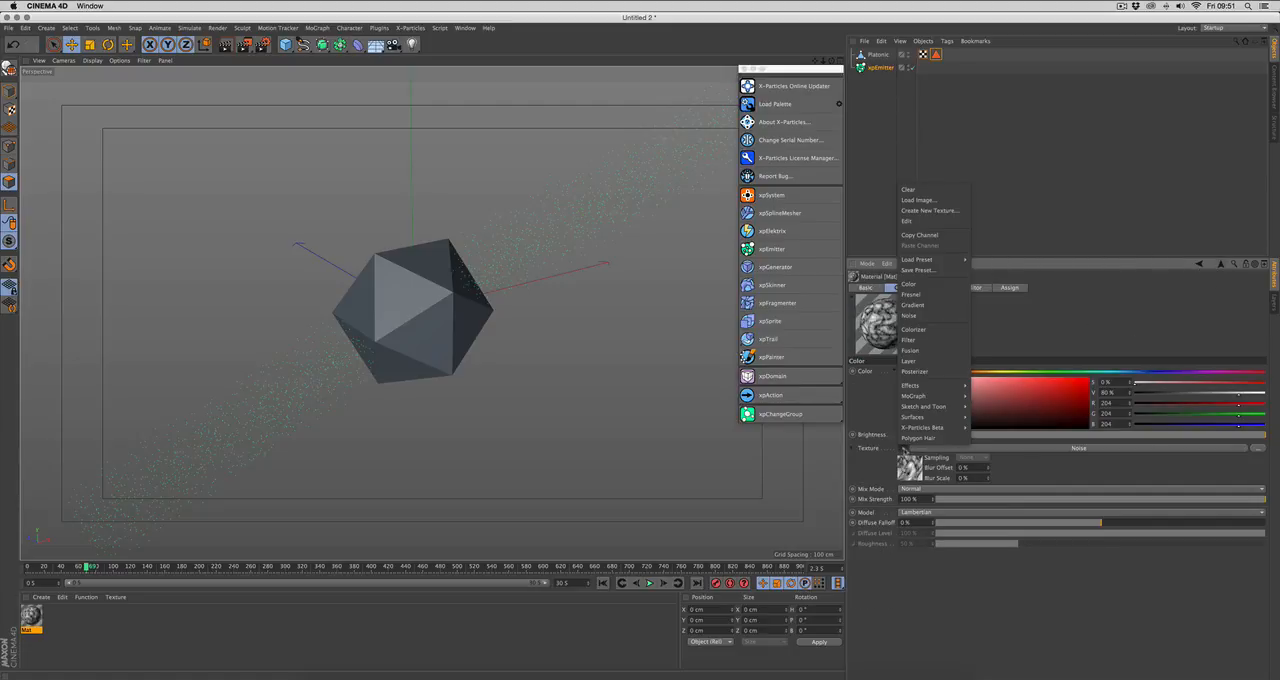
pyautogui.click(920, 330)
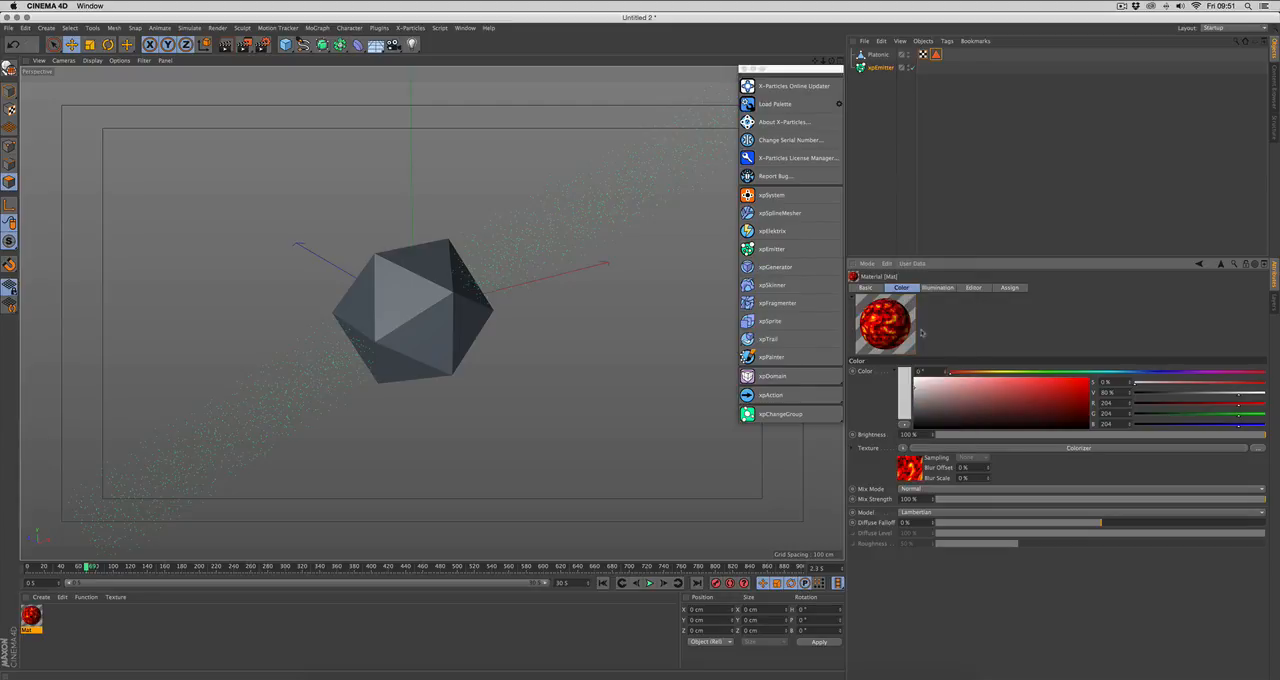
pyautogui.click(948, 447)
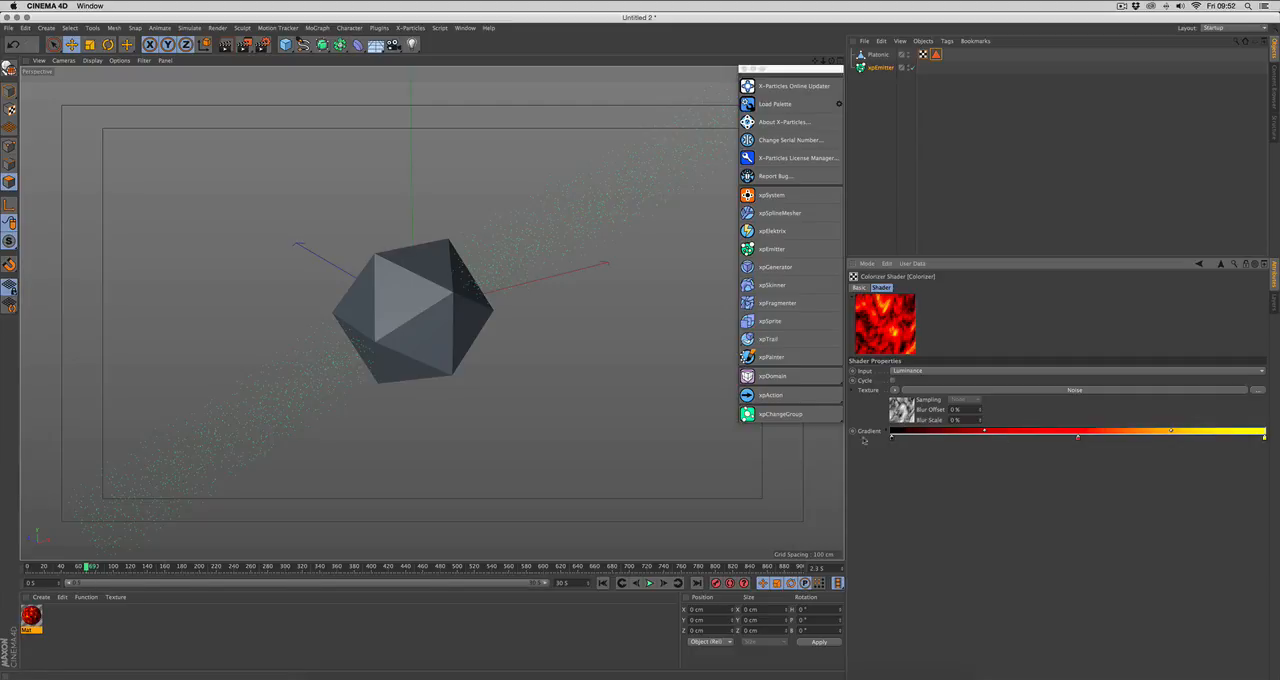
pyautogui.click(888, 432)
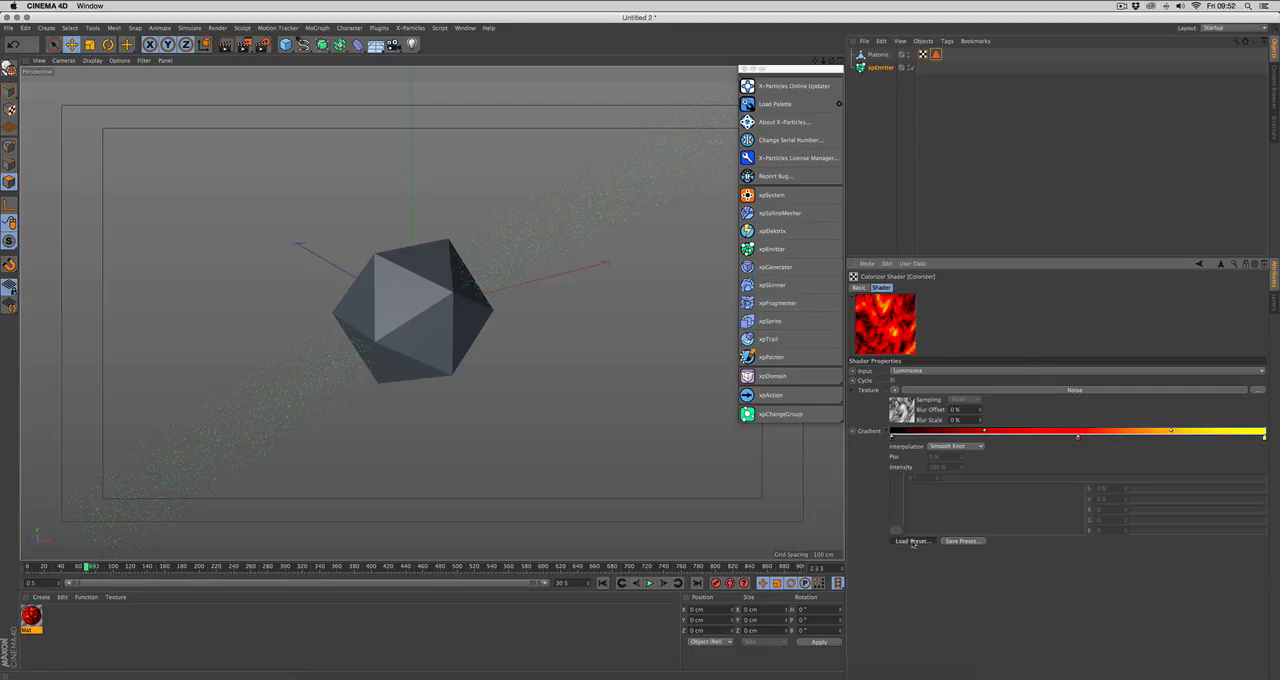
pyautogui.click(912, 541)
pyautogui.click(922, 424)
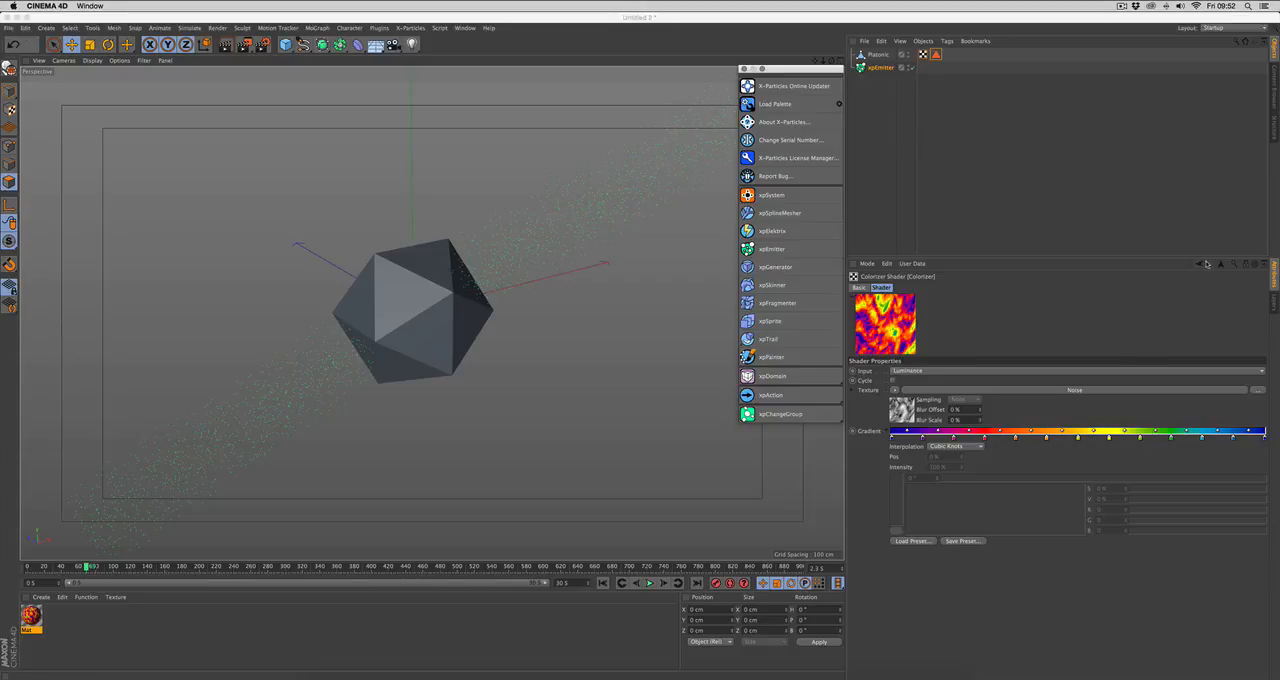
# Step: Apply the material to the Platonic object and assign its texture tag to the emitter's Texture Tag
pyautogui.moveTo(35, 612); pyautogui.dragTo(889, 58)
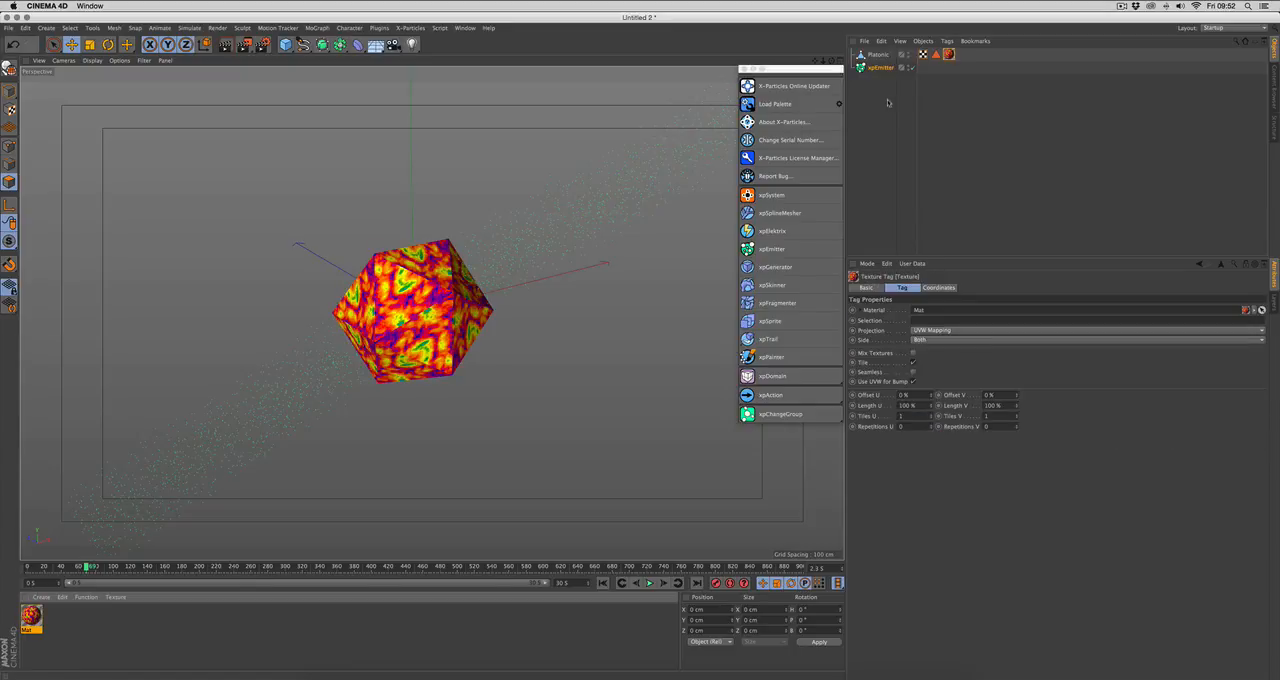
pyautogui.moveTo(537, 314)
pyautogui.keyDown('alt'); pyautogui.mouseDown()
pyautogui.moveTo(600, 317)
pyautogui.moveTo(549, 317)
pyautogui.mouseUp(); pyautogui.keyUp('alt')
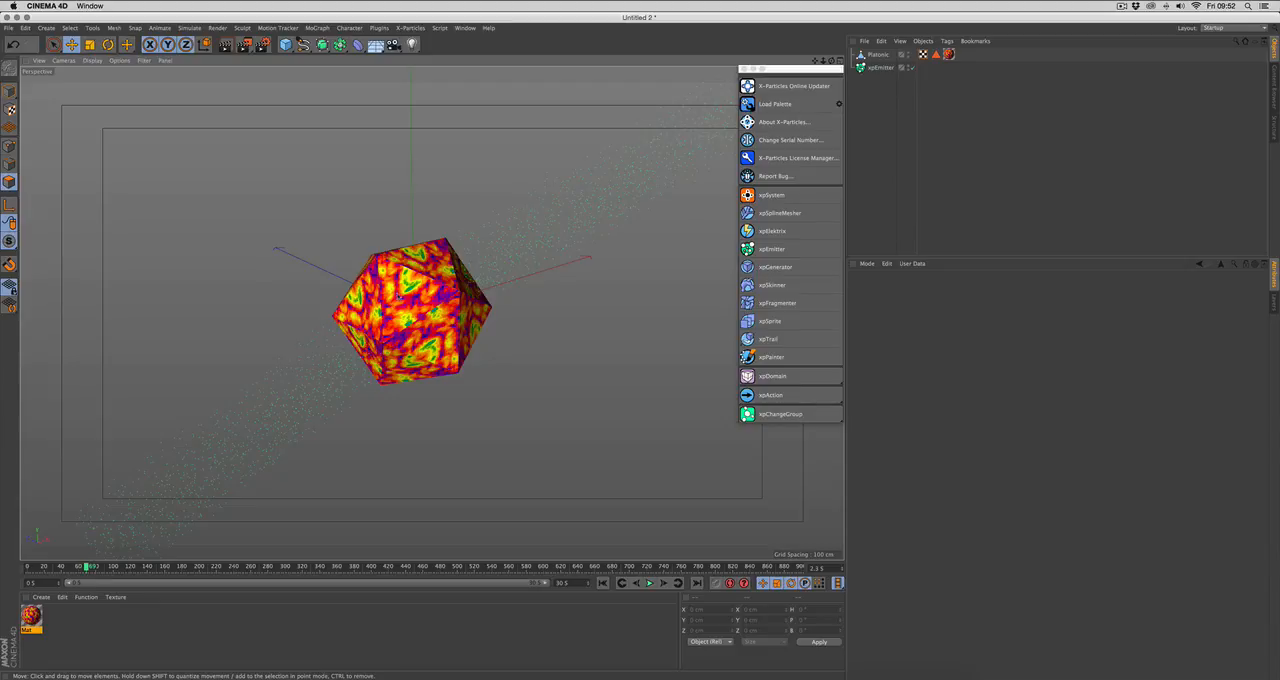
pyautogui.click(878, 67)
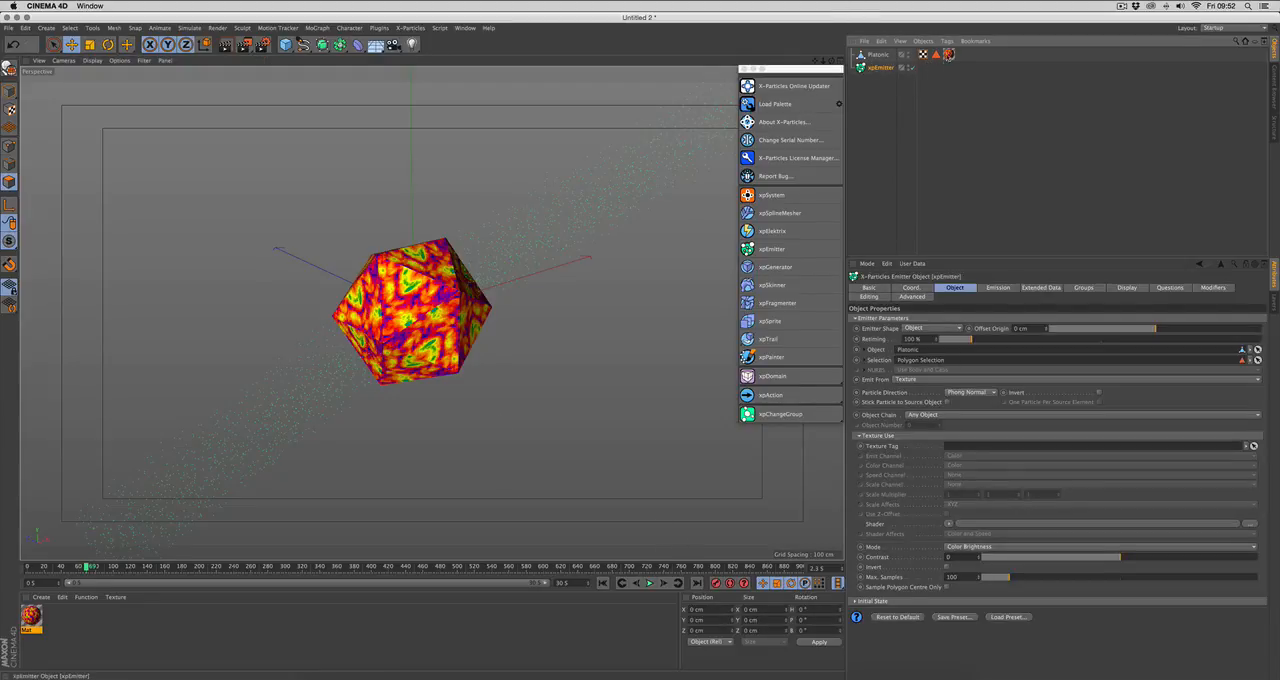
pyautogui.moveTo(949, 55); pyautogui.dragTo(960, 452)
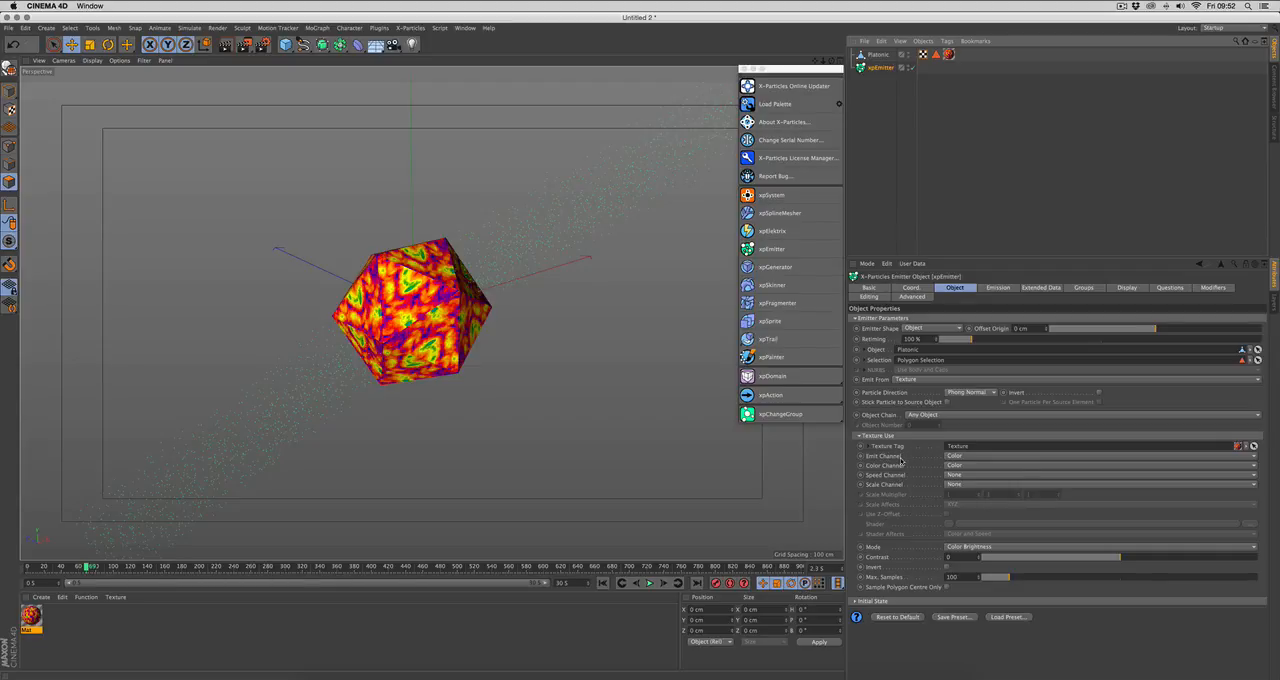
# Step: Examine the emitter's Emit Channel options, keeping Color selected, and review the Color Channel setting
pyautogui.click(901, 456)
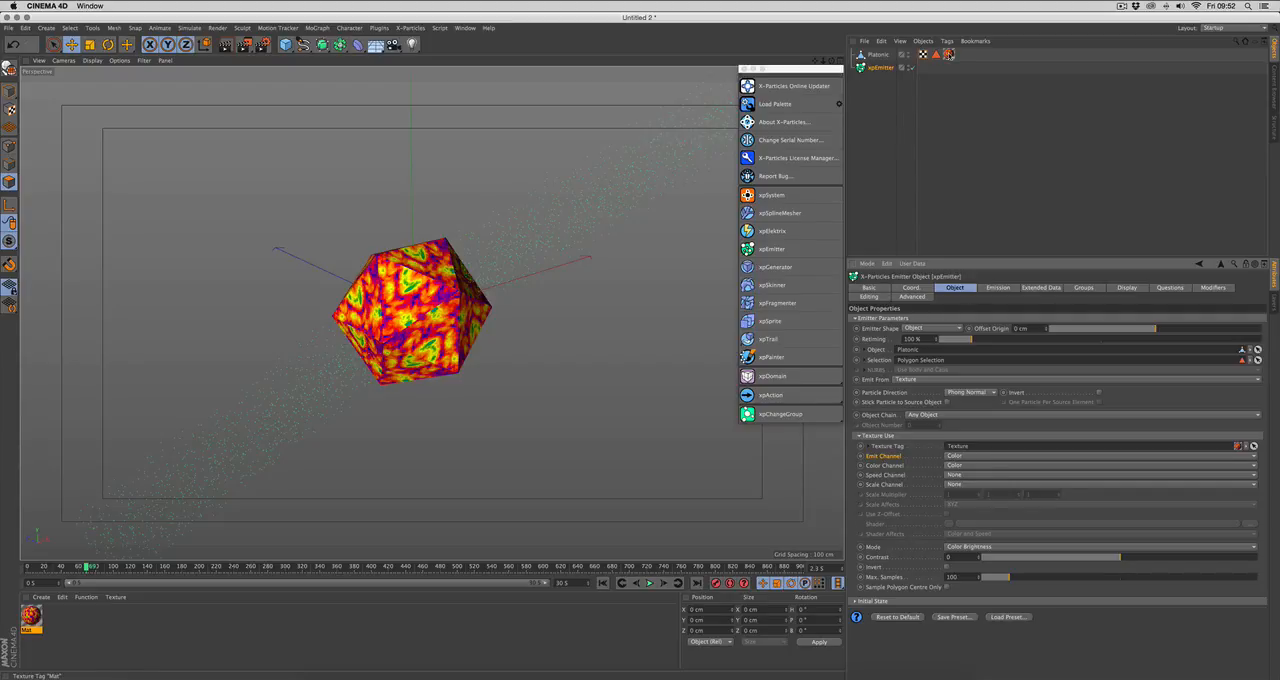
pyautogui.click(964, 456)
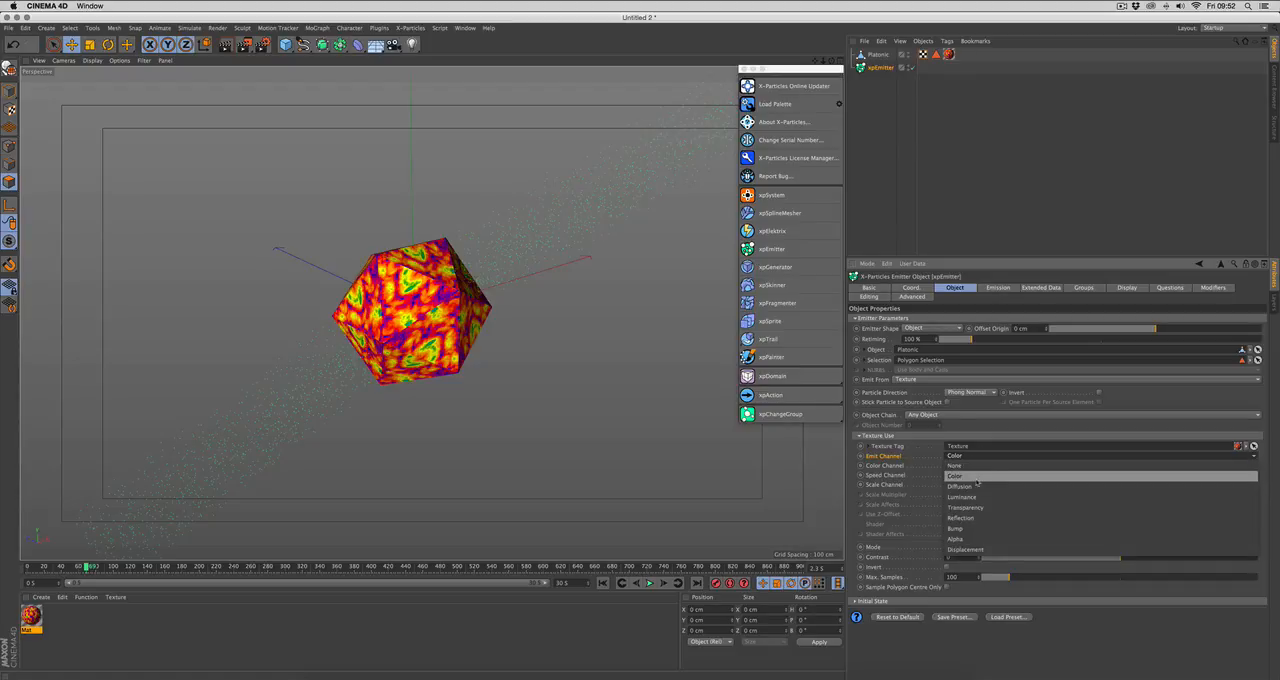
pyautogui.click(977, 476)
pyautogui.click(899, 466)
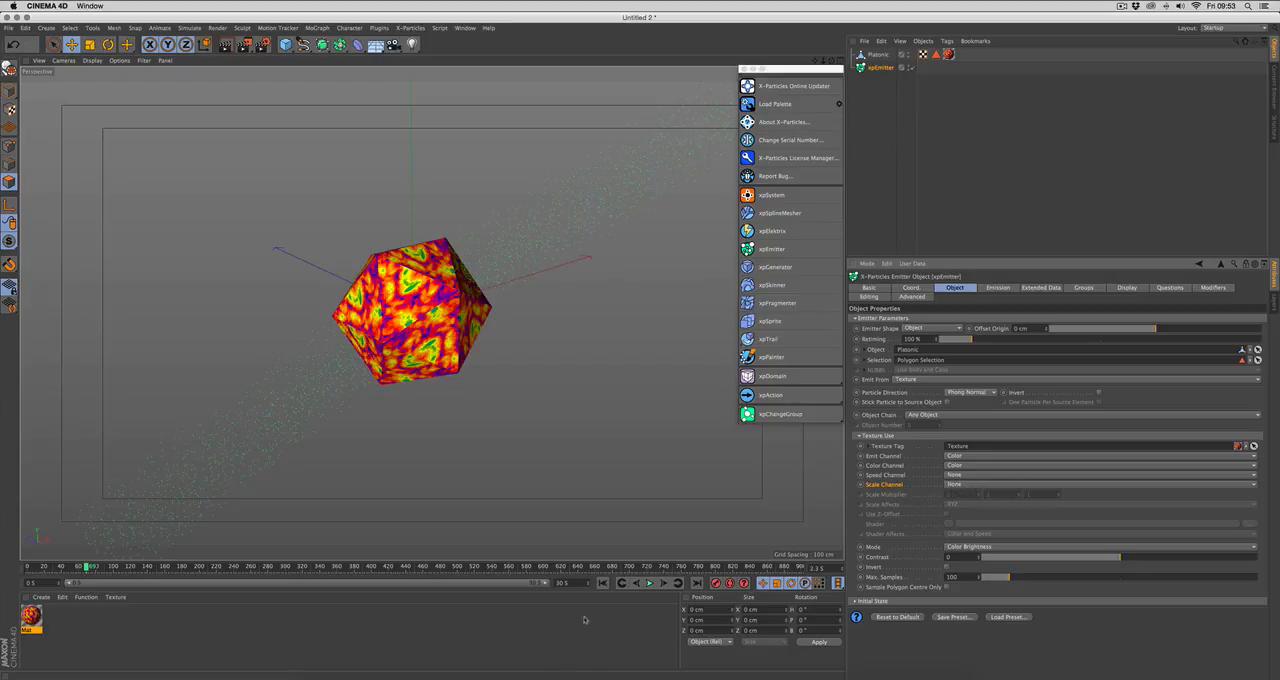
# Step: Set the emitter's editor display to Squares and play the simulation from the first frame with the object settings shown
pyautogui.click(603, 584)
pyautogui.click(1126, 288)
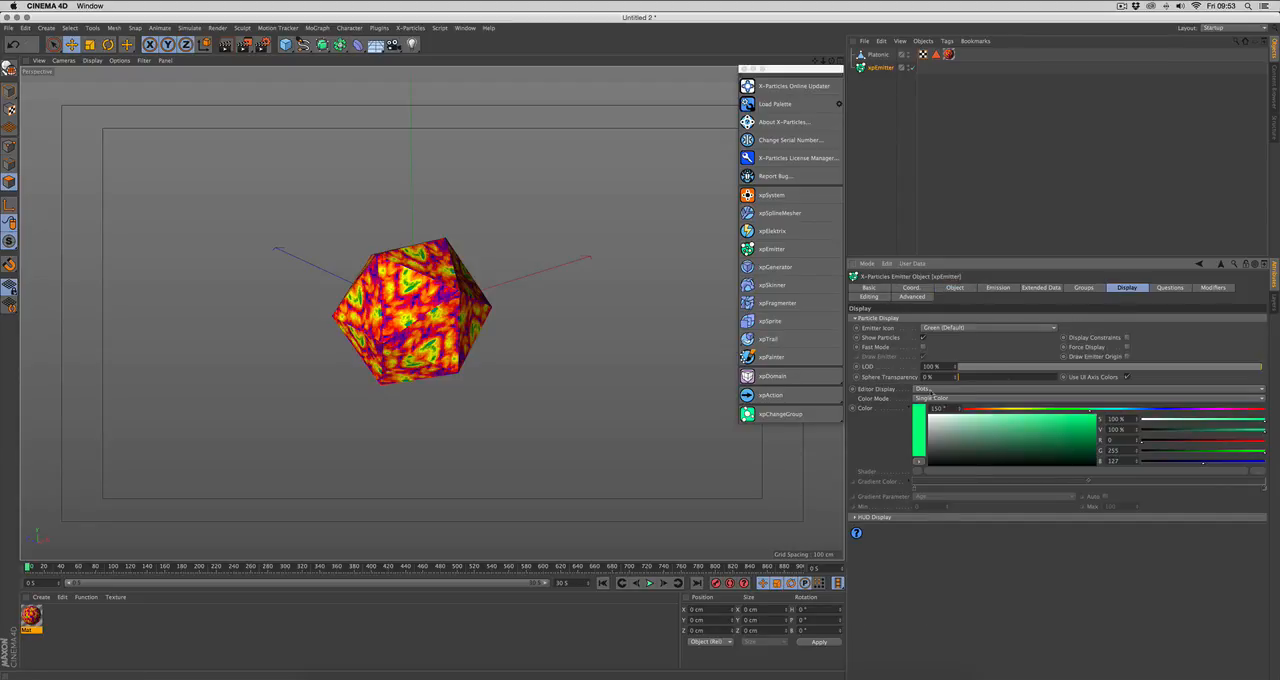
pyautogui.click(931, 390)
pyautogui.click(933, 428)
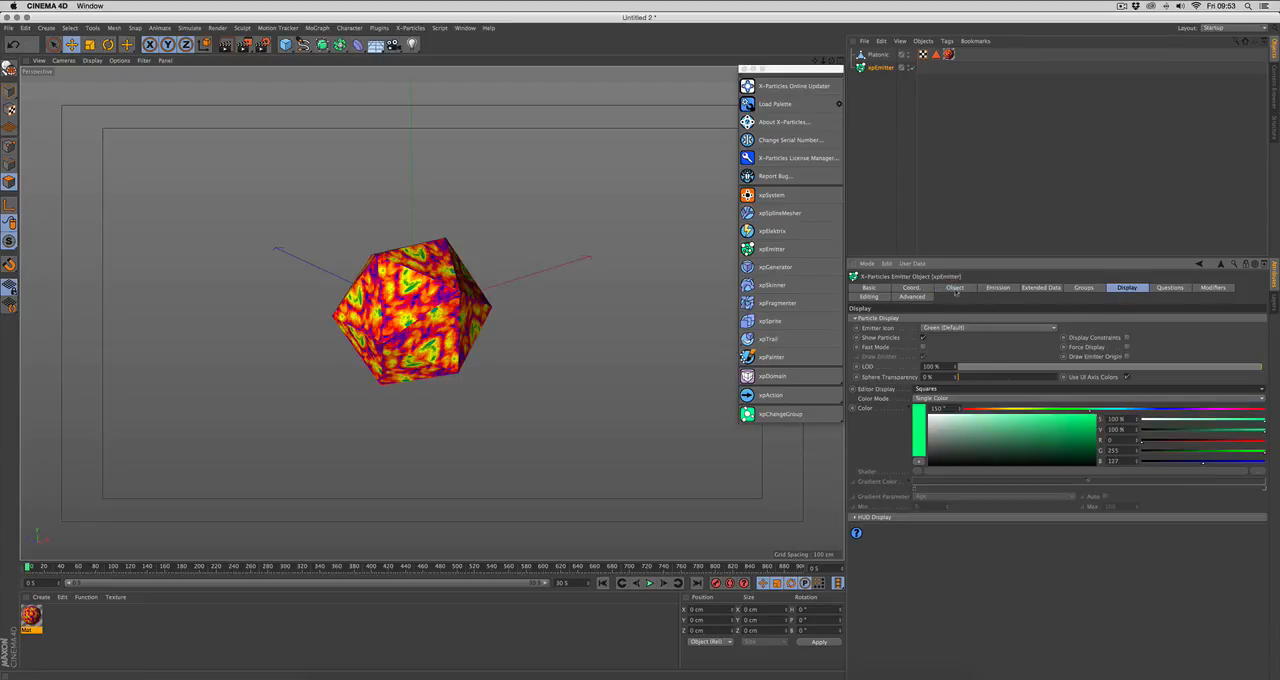
pyautogui.click(955, 289)
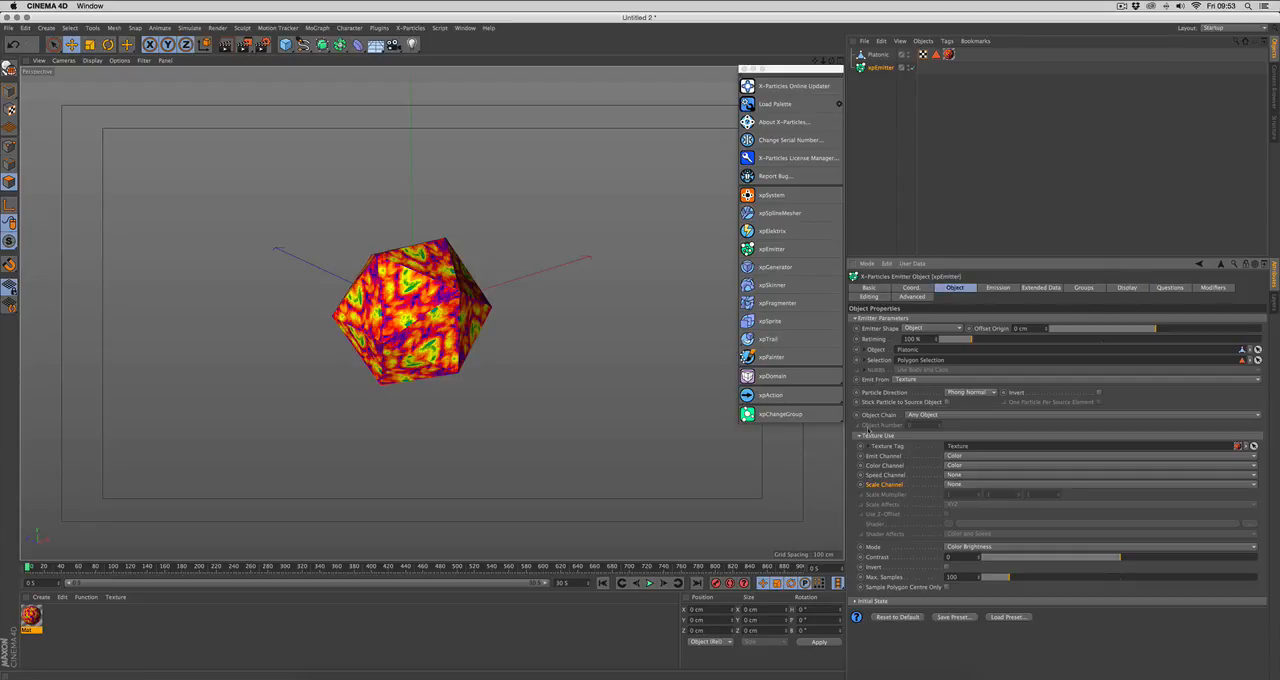
pyautogui.click(649, 583)
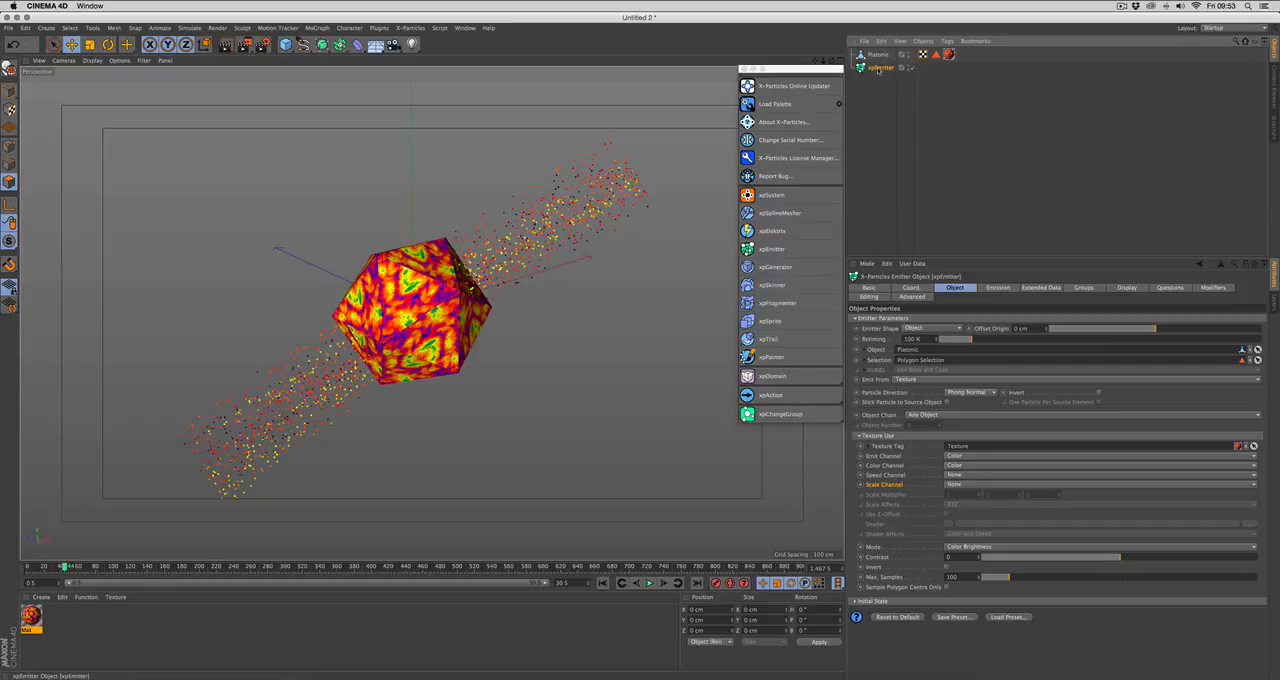
# Step: Clear the emitter's Selection and scale the Platonic object down to about 41 cm
pyautogui.click(1250, 361)
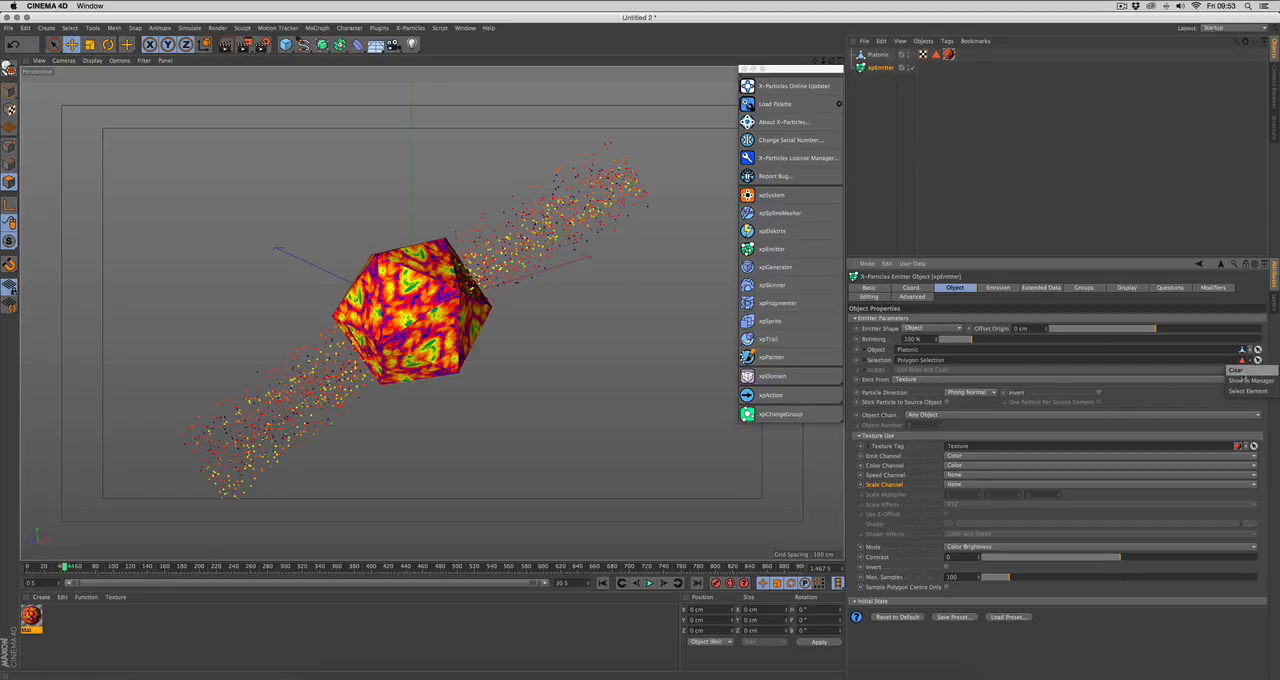
pyautogui.click(1243, 374)
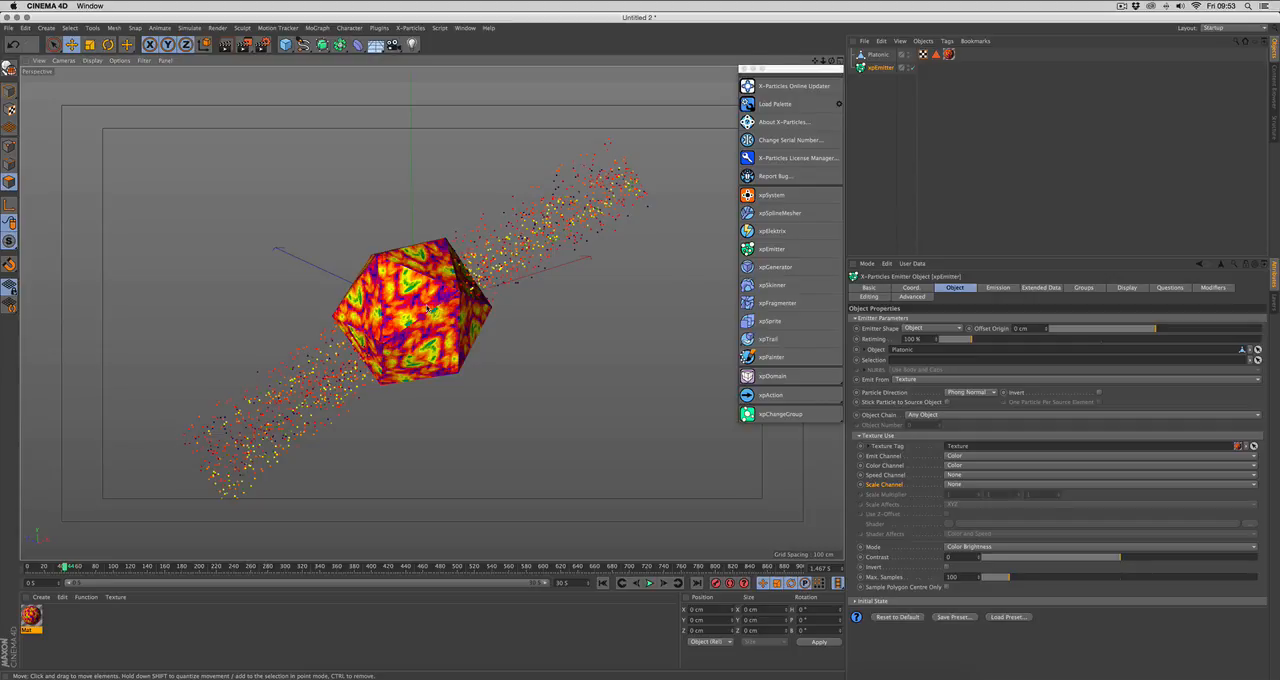
pyautogui.click(9, 91)
pyautogui.moveTo(335, 350); pyautogui.dragTo(195, 354)
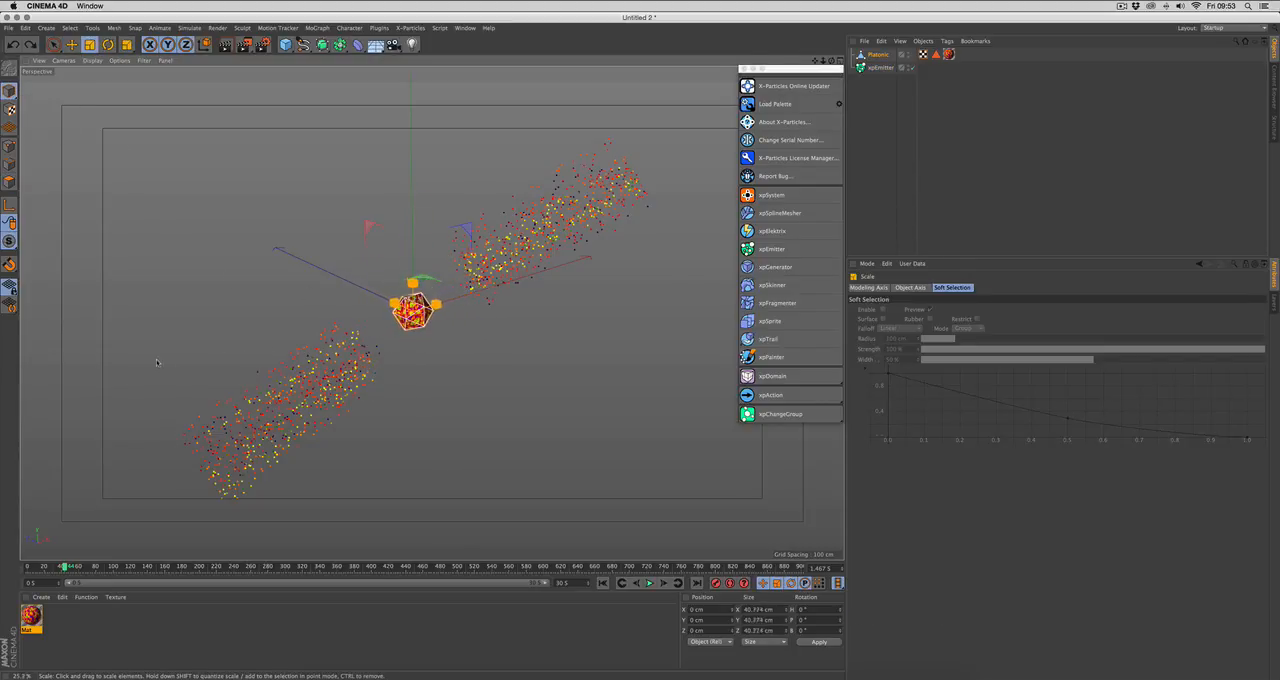
# Step: Replay the simulation from the first frame and examine the emission around the whole Platonic object from another angle
pyautogui.click(602, 583)
pyautogui.click(649, 583)
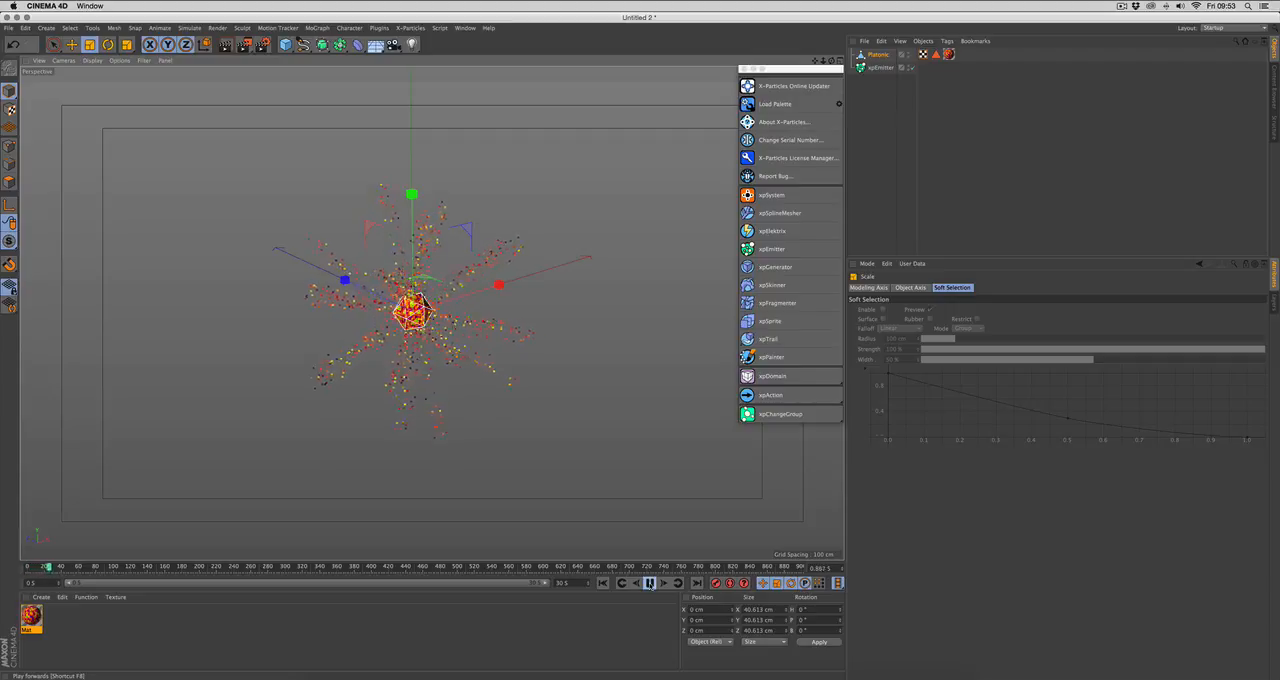
pyautogui.click(650, 585)
pyautogui.keyDown('alt'); pyautogui.moveTo(610, 392); pyautogui.dragTo(562, 404); pyautogui.keyUp('alt')
# Step: Delete the Platonic object and set the emitter's shape to Circle
pyautogui.click(877, 56)
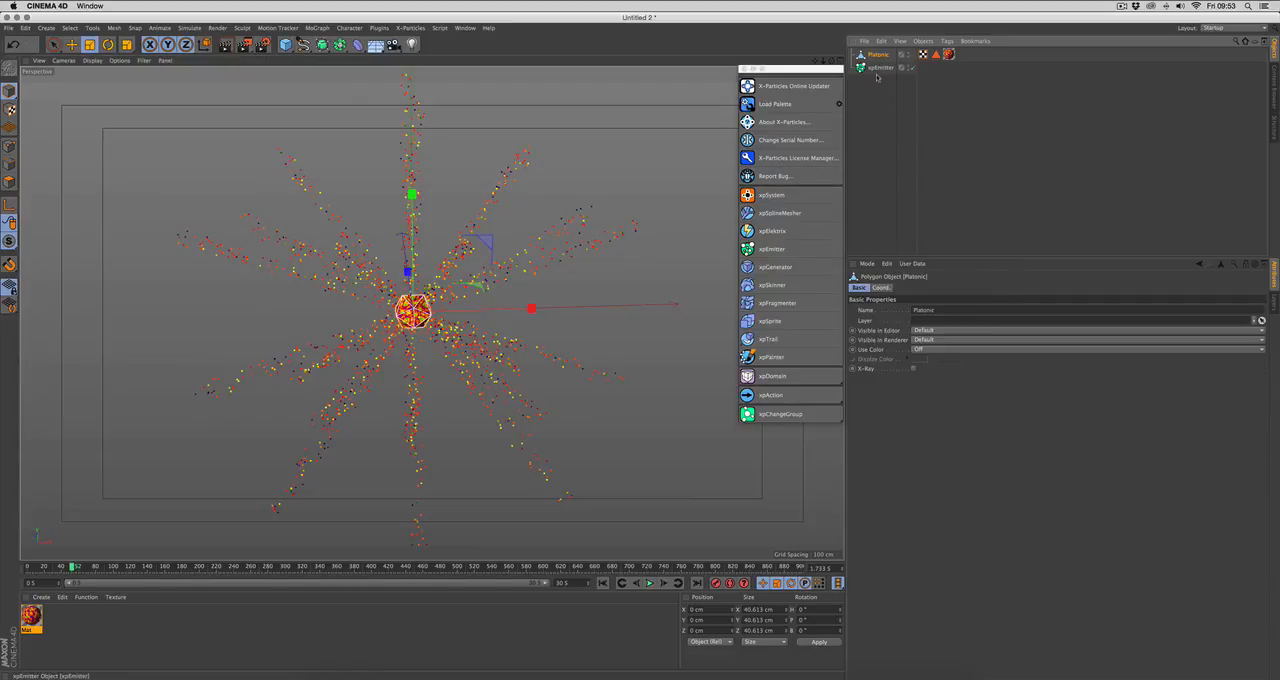
pyautogui.press('Delete')
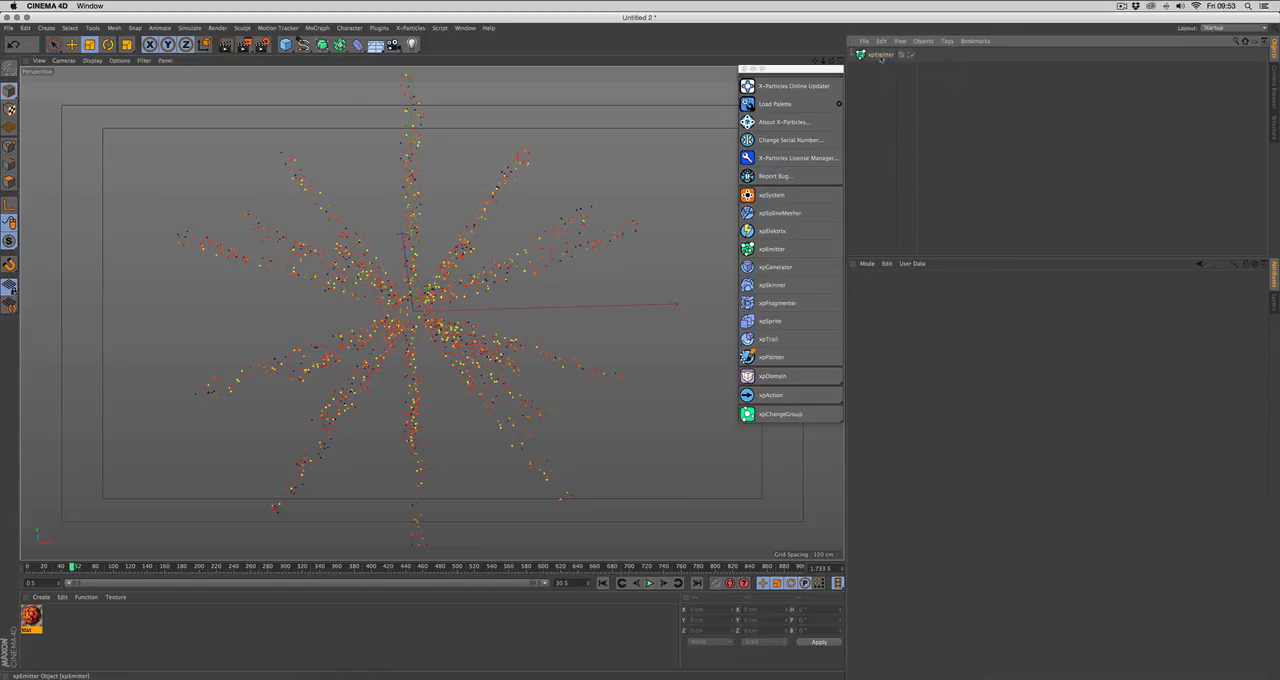
pyautogui.click(881, 56)
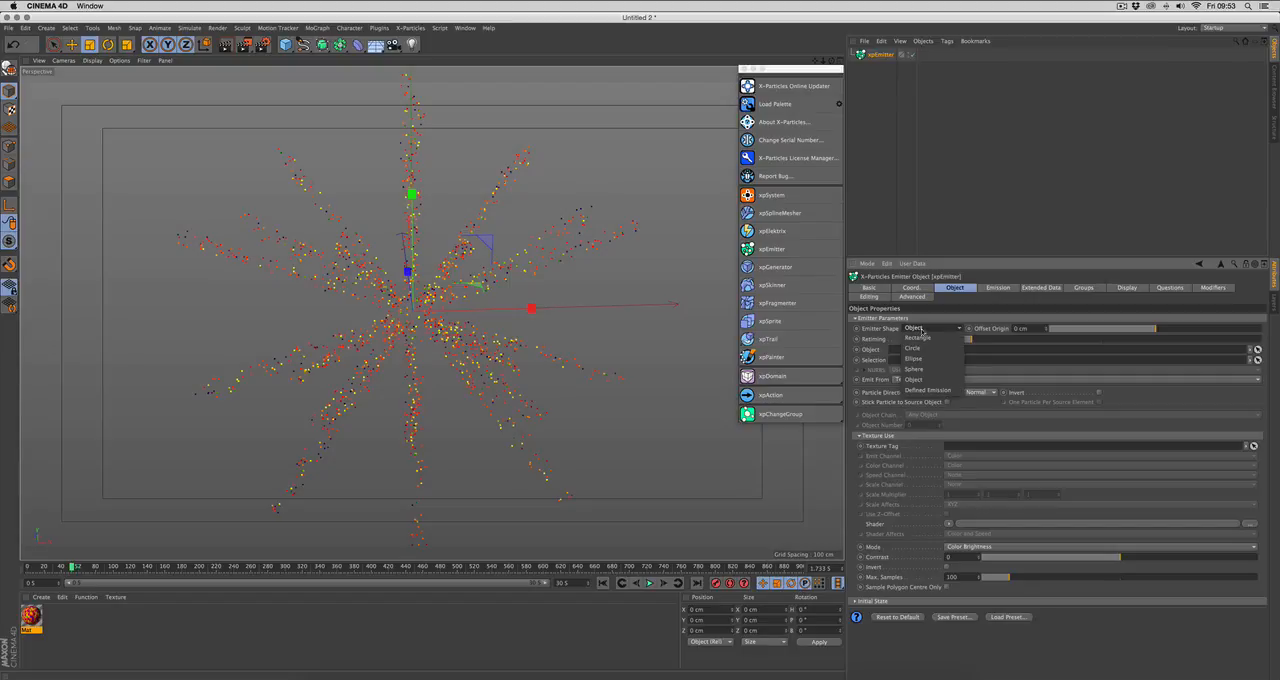
pyautogui.click(924, 329)
pyautogui.click(913, 348)
# Step: Play the circular emitter's simulation from the first frame and view the particle stream from the side
pyautogui.click(602, 583)
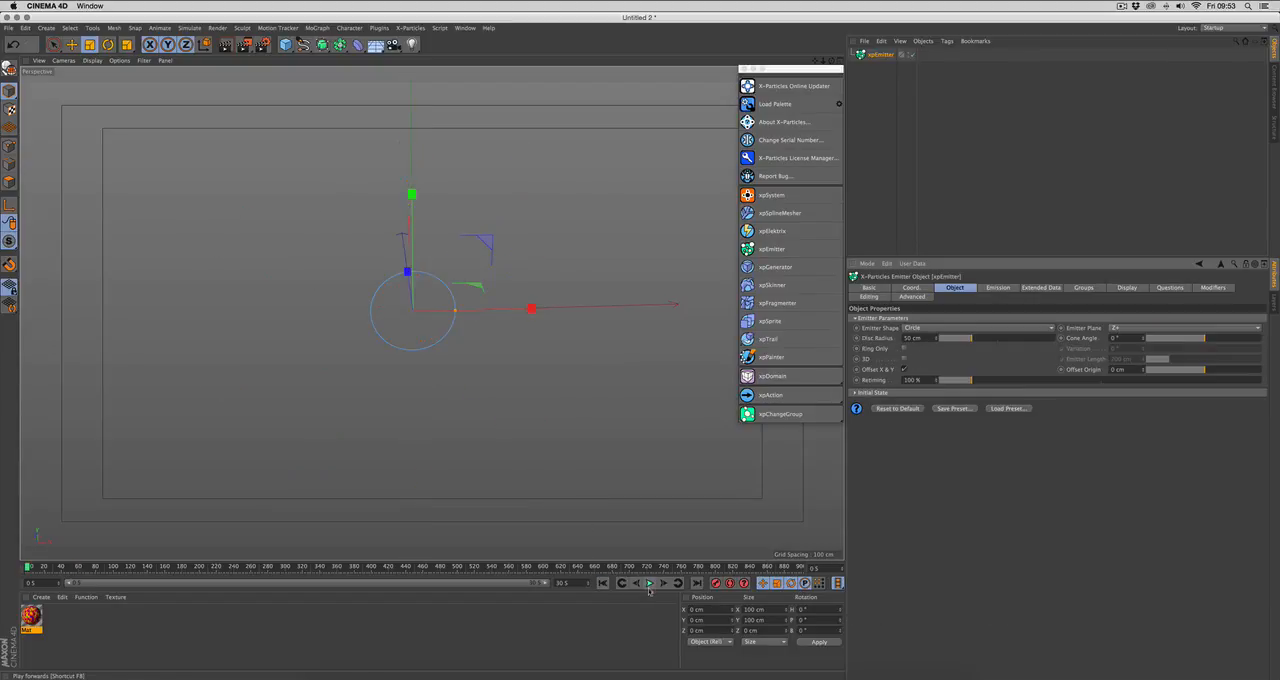
pyautogui.click(649, 583)
pyautogui.keyDown('alt'); pyautogui.moveTo(587, 453); pyautogui.dragTo(512, 442); pyautogui.keyUp('alt')
# Step: Show the emitter's Initial State settings, rerun the simulation from the first frame and stop it at about frame 85
pyautogui.click(883, 394)
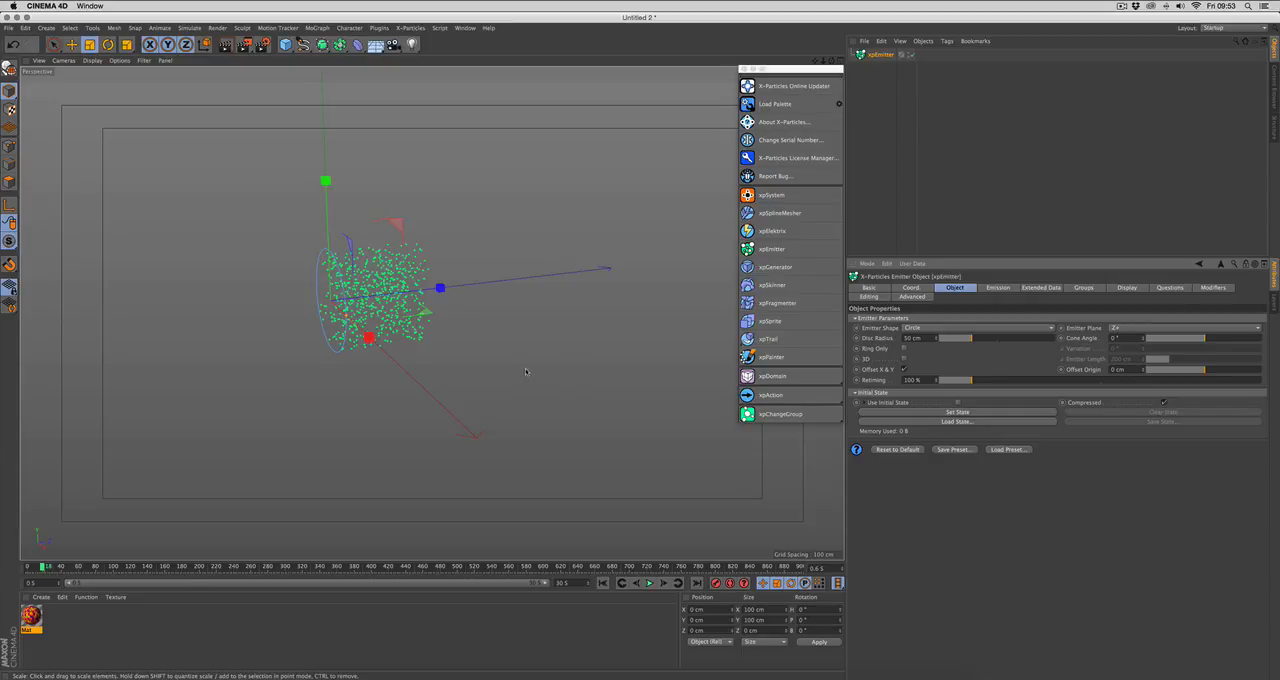
pyautogui.click(603, 583)
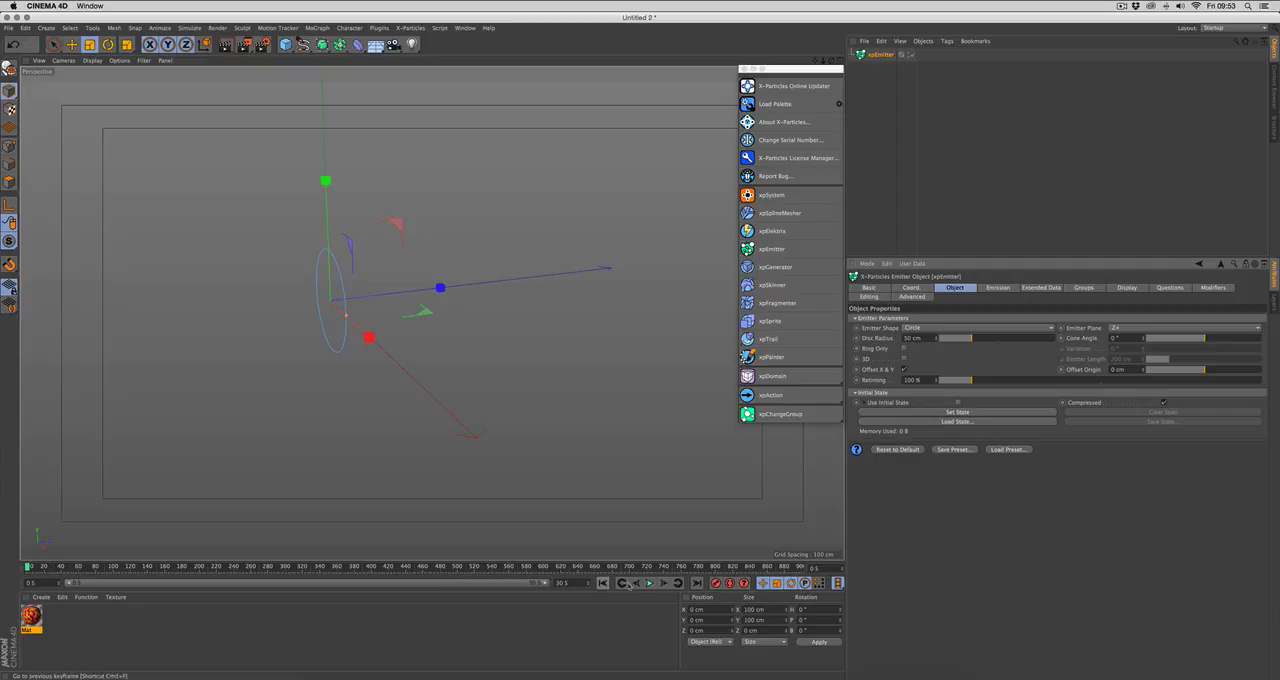
pyautogui.click(649, 583)
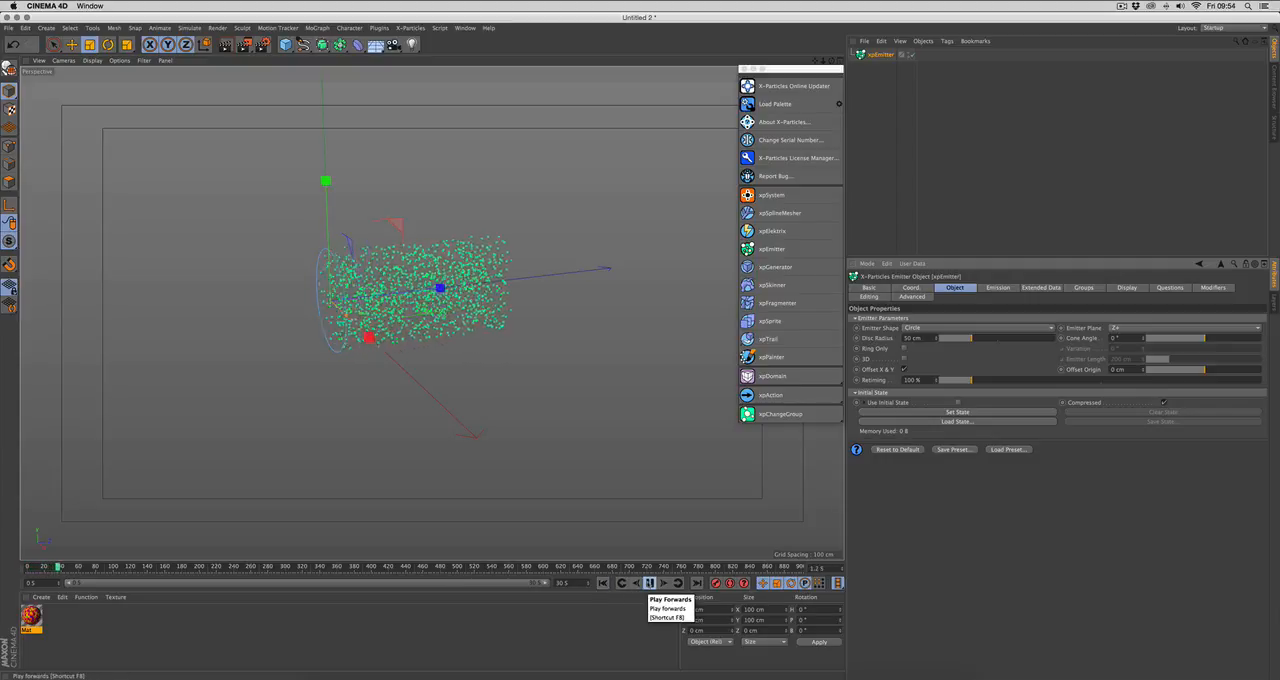
pyautogui.click(649, 583)
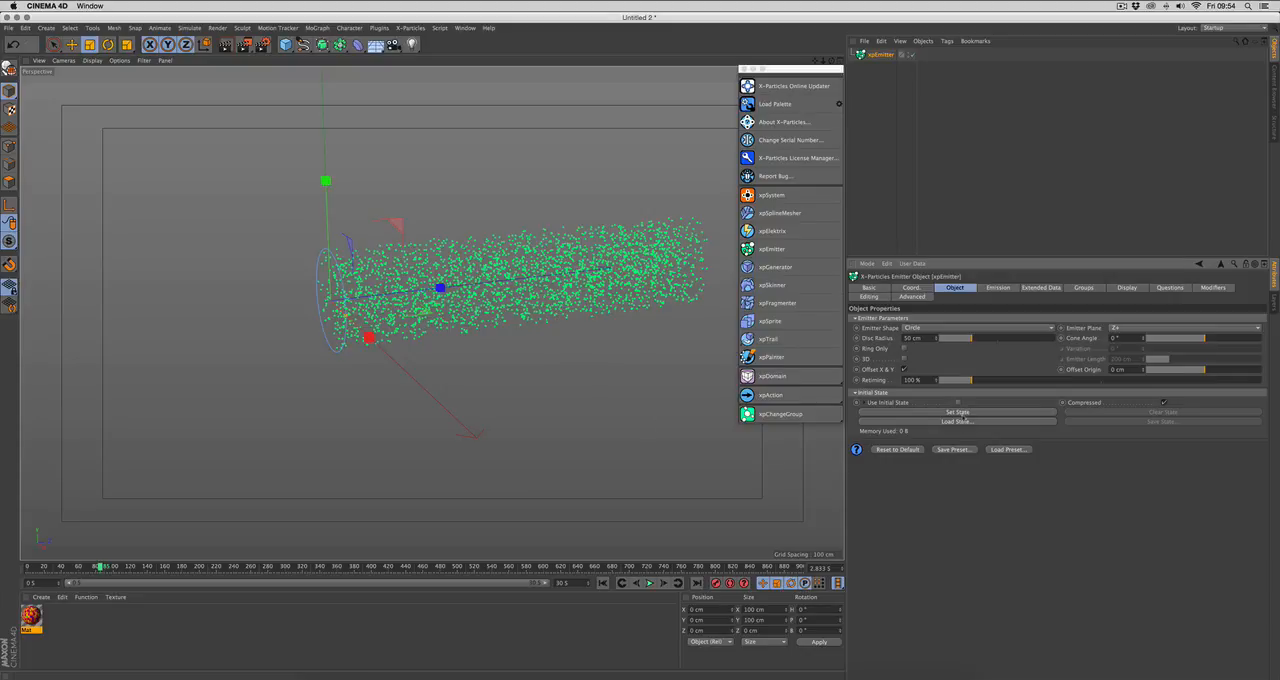
# Step: Set the current particles as the emitter's initial state and replay the simulation from the first frame, viewing the stream from farther away
pyautogui.click(958, 412)
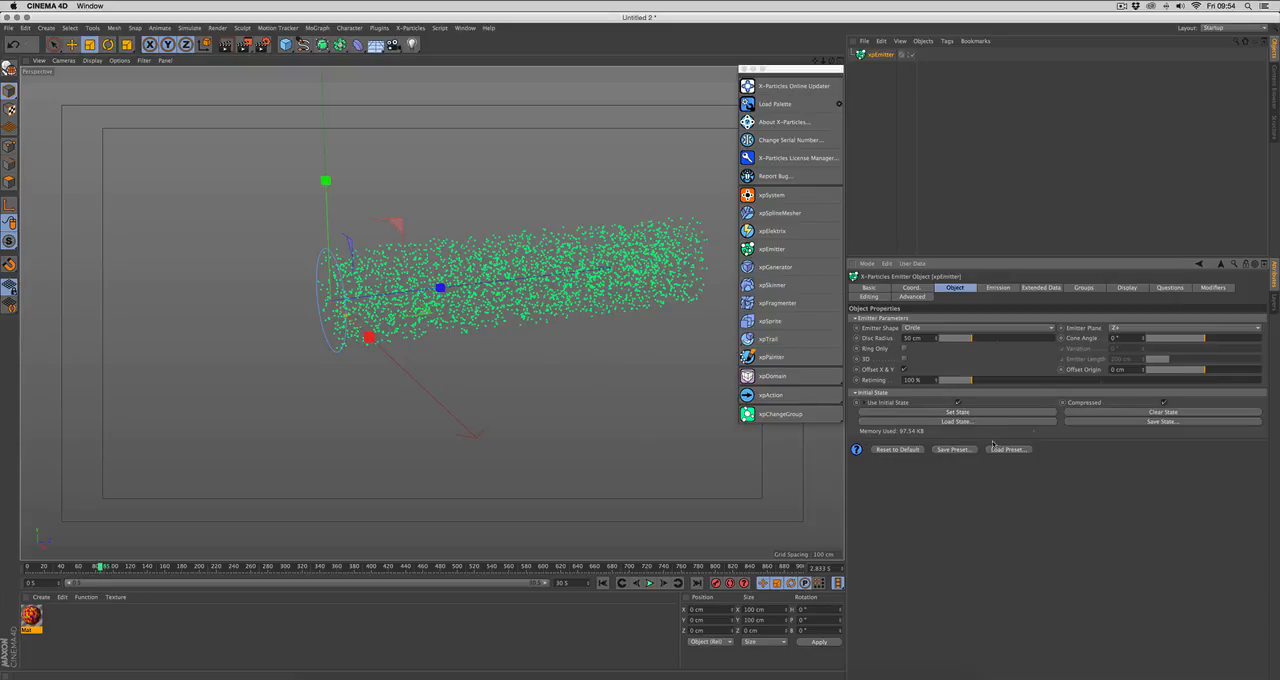
pyautogui.click(603, 583)
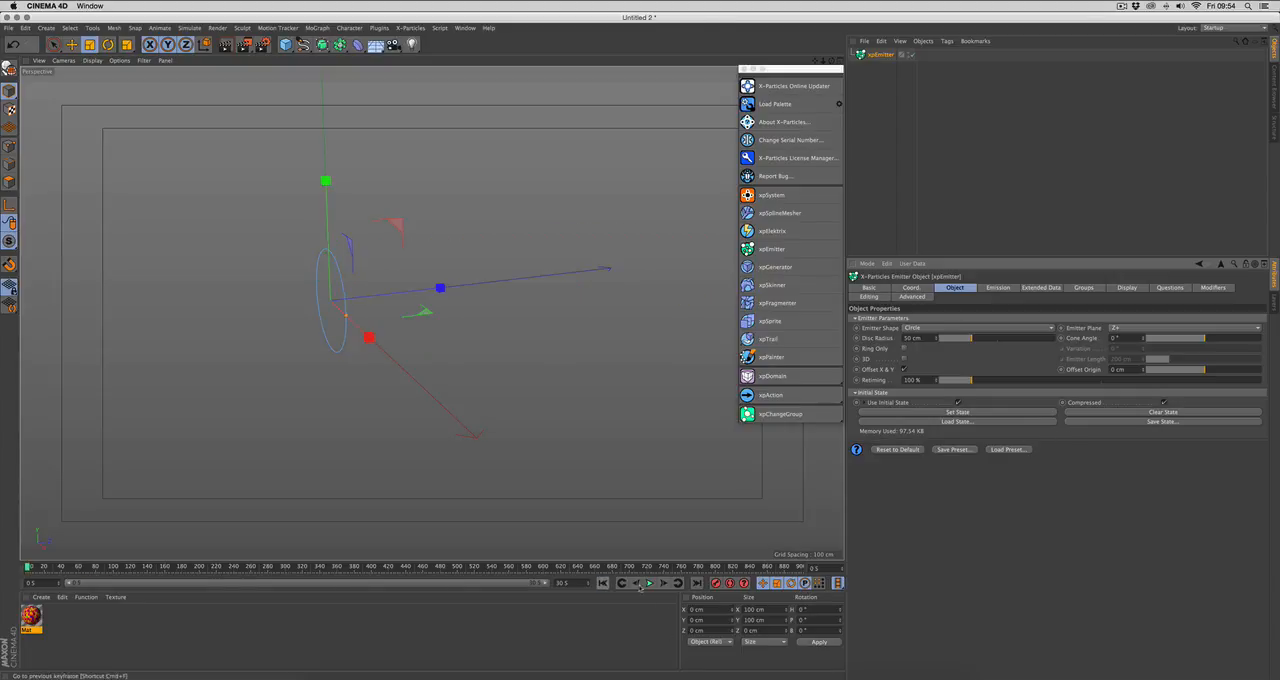
pyautogui.click(648, 583)
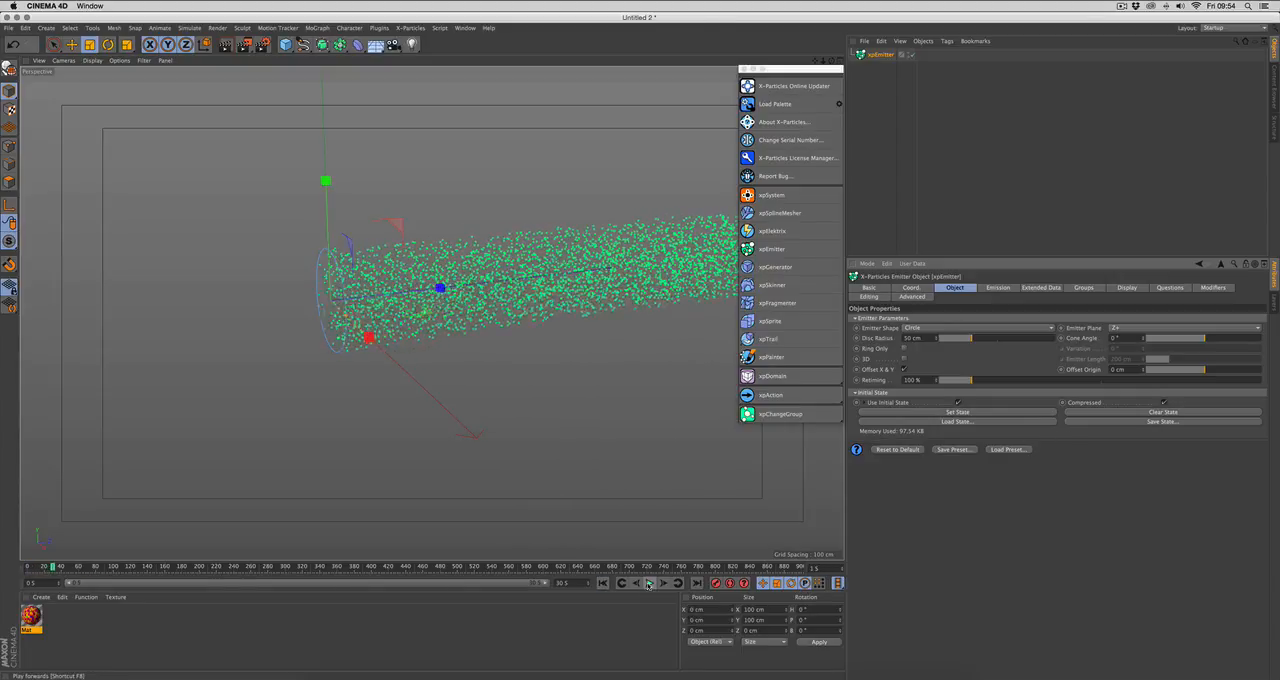
pyautogui.scroll(-3, 568, 400)
pyautogui.keyDown('alt'); pyautogui.moveTo(560, 421); pyautogui.dragTo(465, 440, button='middle'); pyautogui.keyUp('alt')
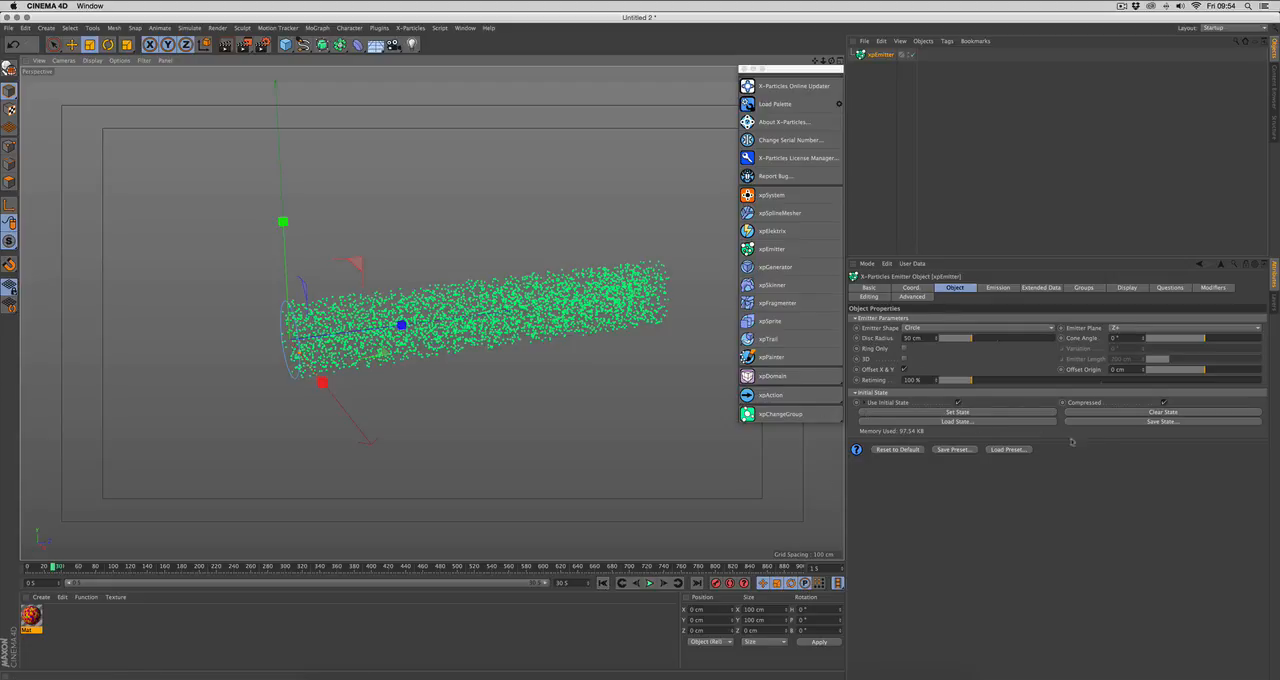
# Step: Clear the emitter's initial state and replay the simulation from the first frame, stopping at about frame 22
pyautogui.click(1115, 414)
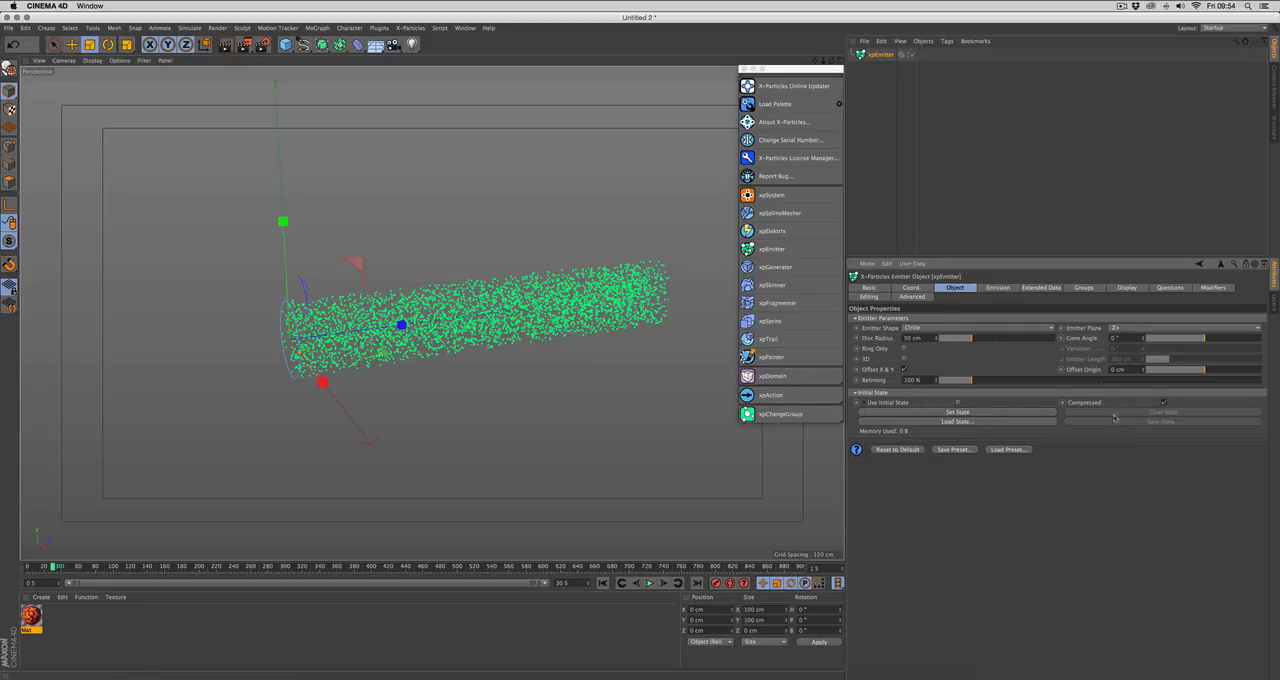
pyautogui.click(604, 583)
pyautogui.click(649, 583)
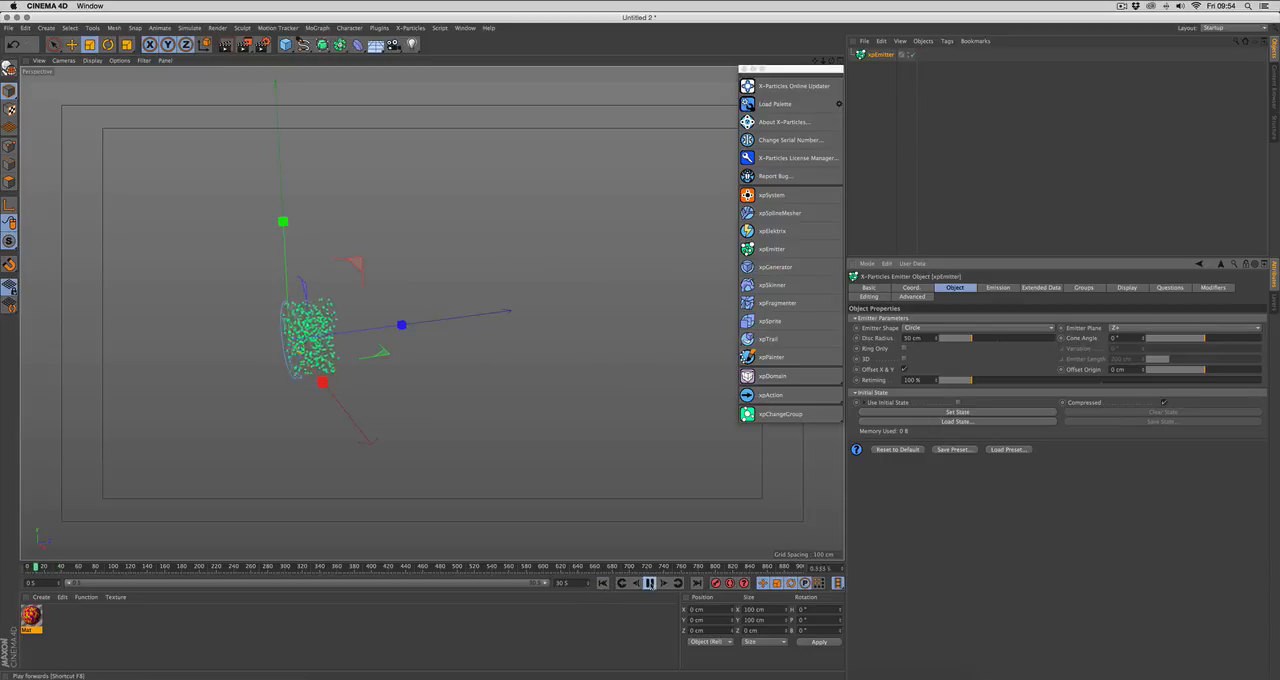
pyautogui.click(649, 583)
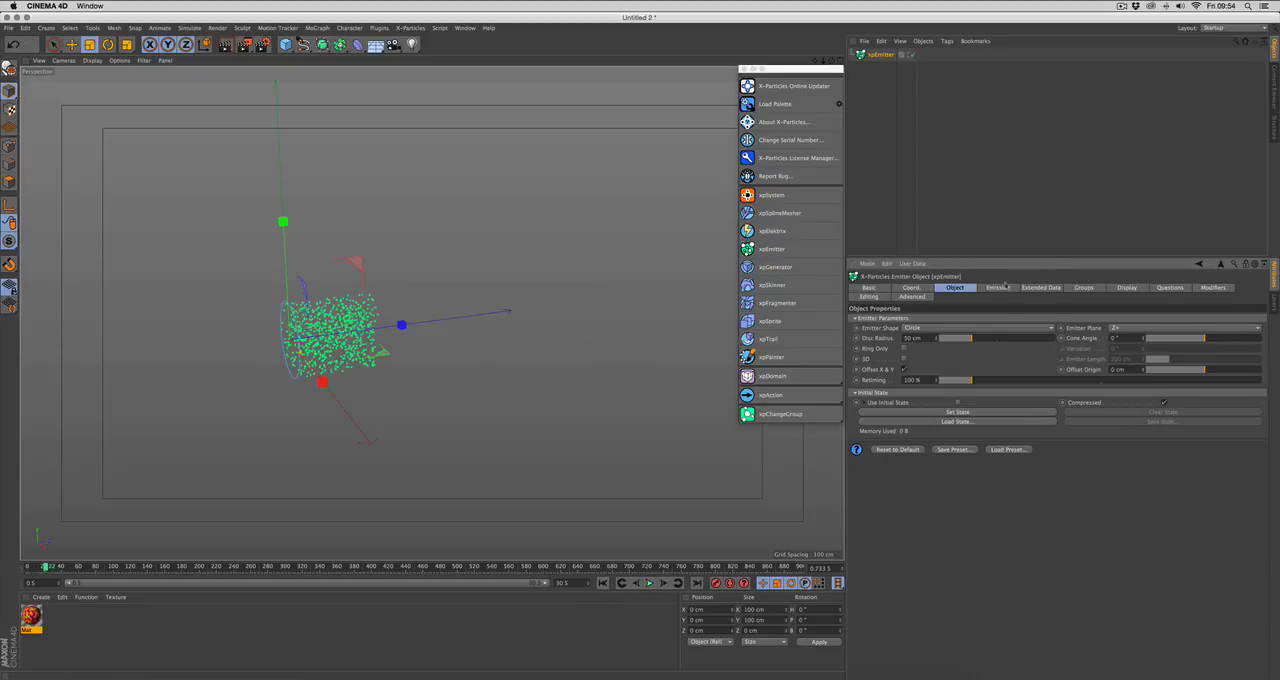
# Step: Show the emitter's Emission settings, set Max. Particles to 20000000 and return to the first frame
pyautogui.click(1003, 288)
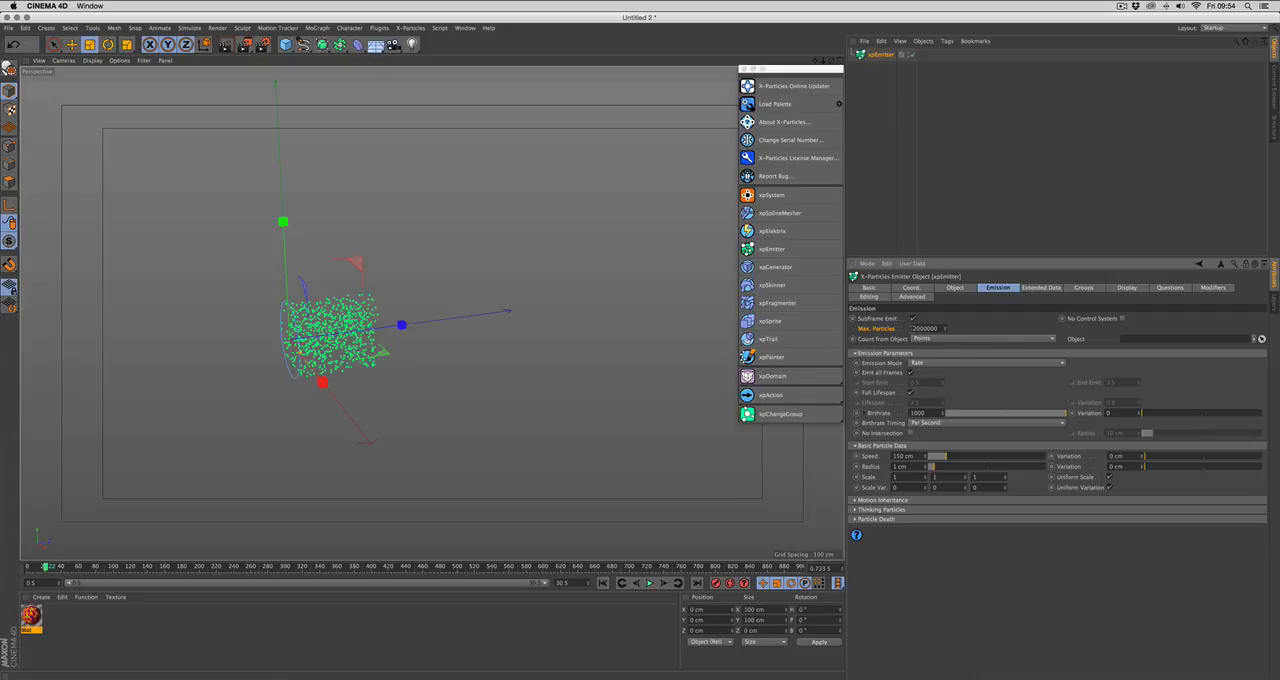
pyautogui.moveTo(911, 328); pyautogui.dragTo(939, 328)
pyautogui.click(930, 328)
pyautogui.write('0')
pyautogui.click(967, 329)
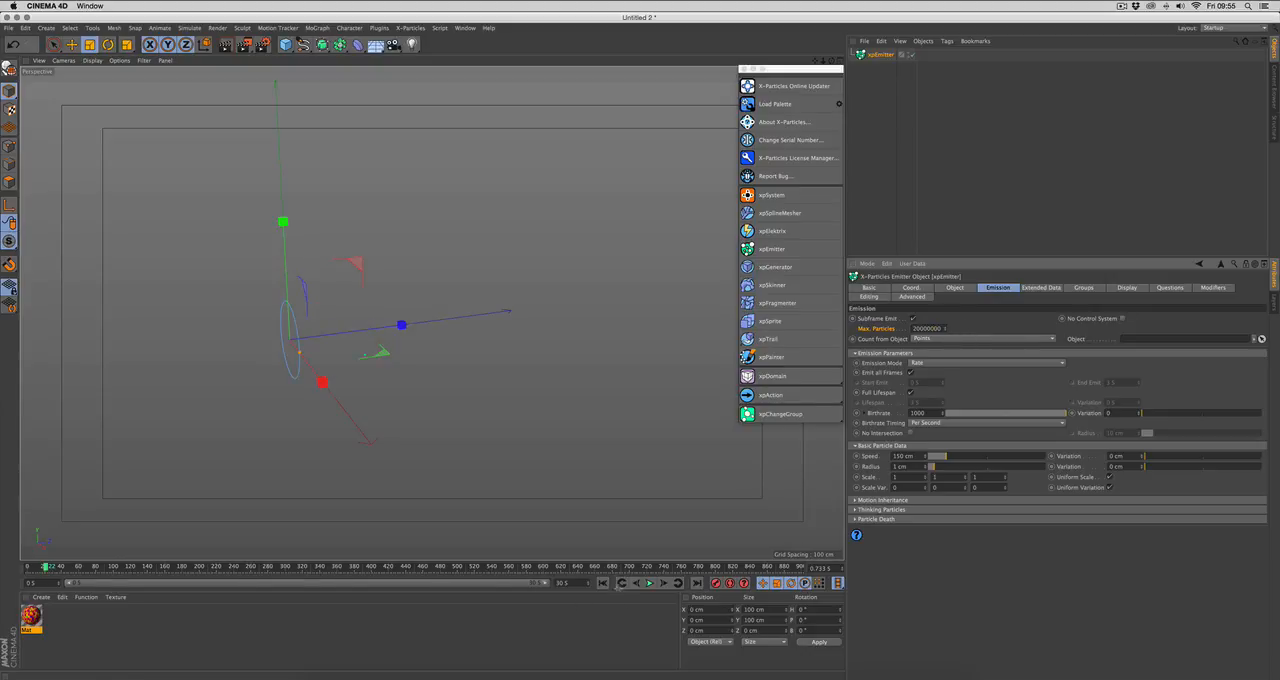
pyautogui.click(603, 583)
# Step: Preview the Shot emission mode by playing to about frame 25, and restore the emission mode to Rate
pyautogui.click(939, 340)
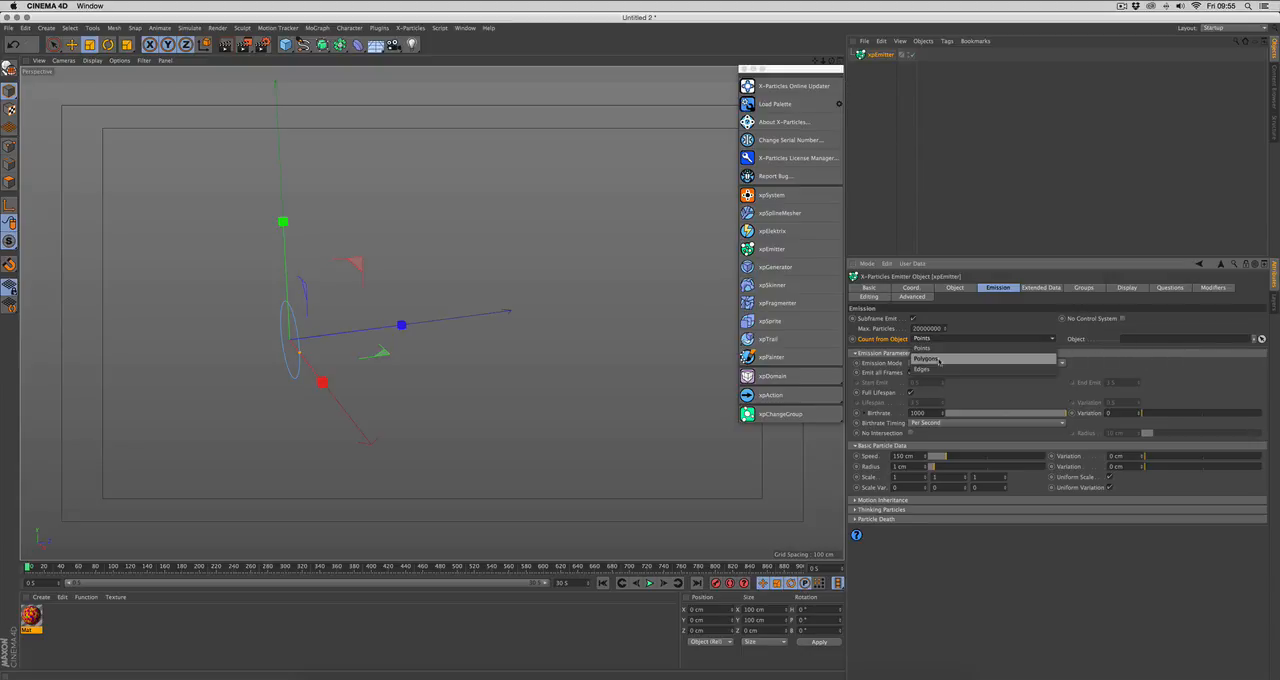
pyautogui.click(979, 330)
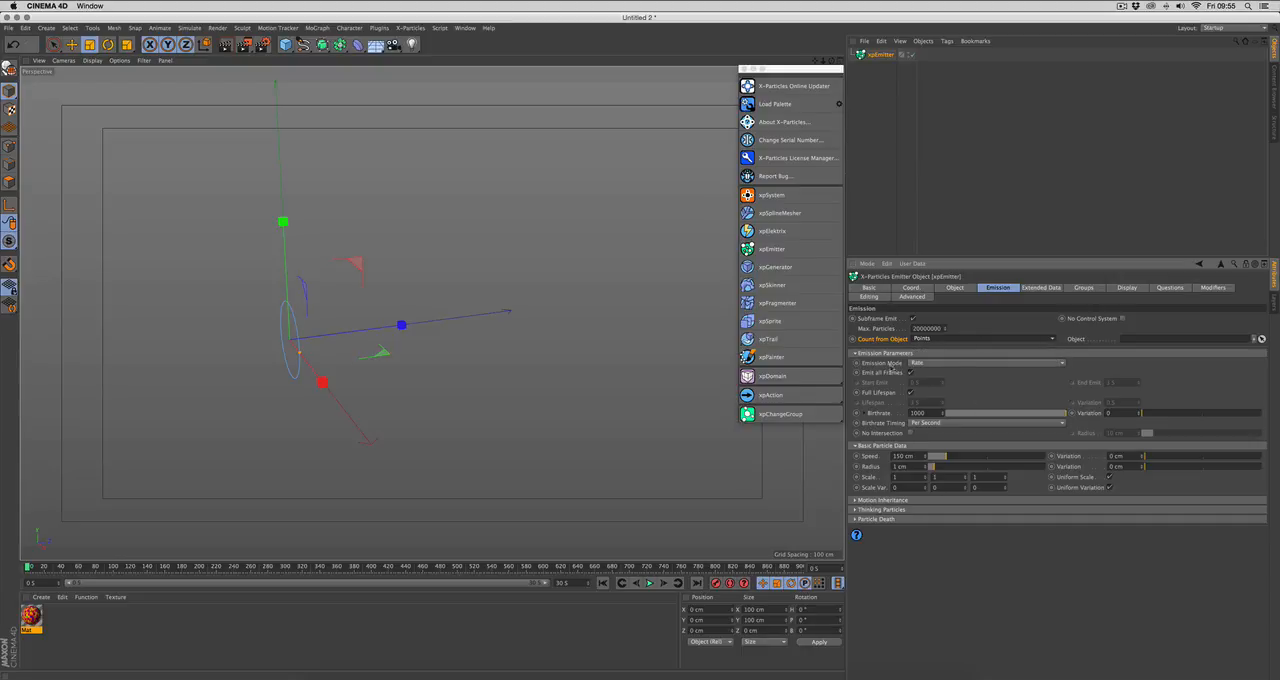
pyautogui.click(890, 366)
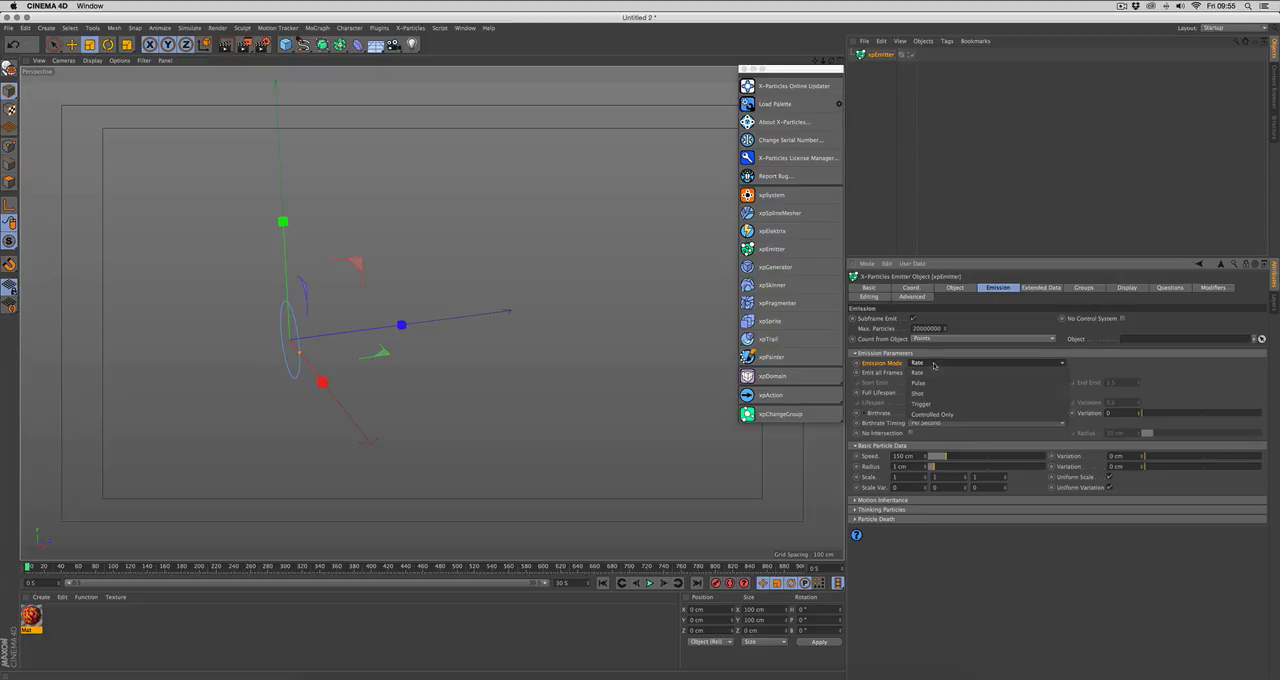
pyautogui.click(931, 364)
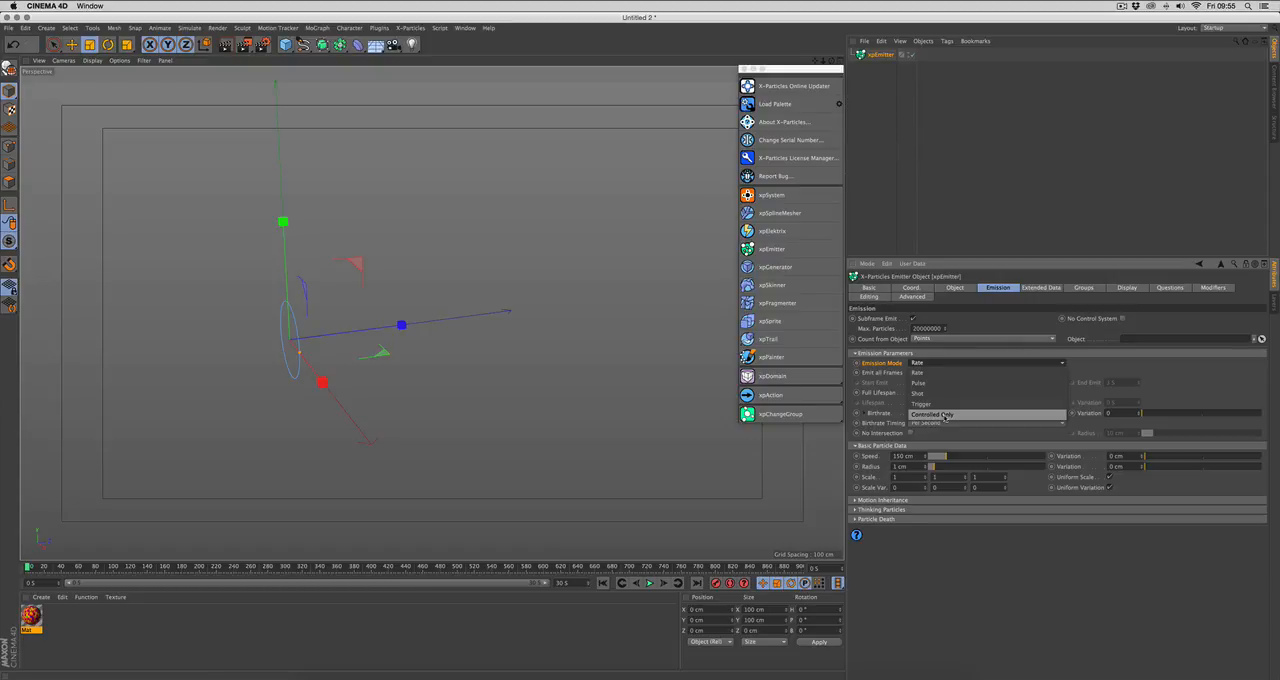
pyautogui.click(947, 393)
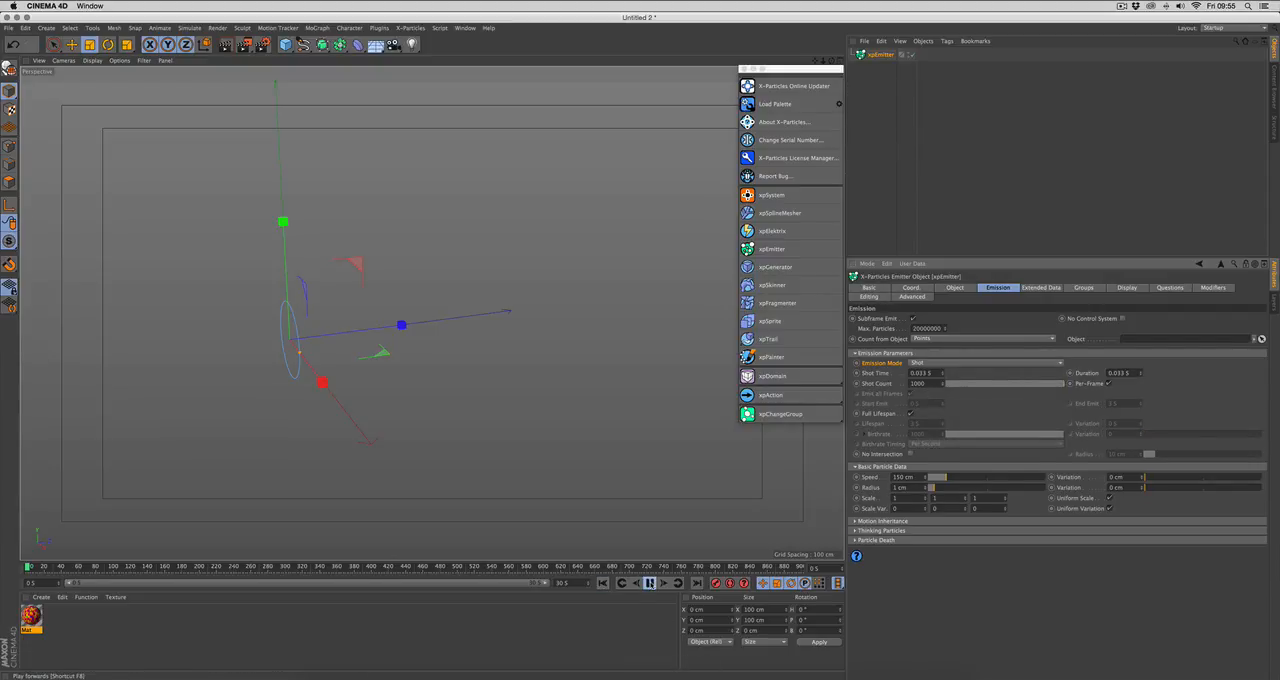
pyautogui.click(649, 583)
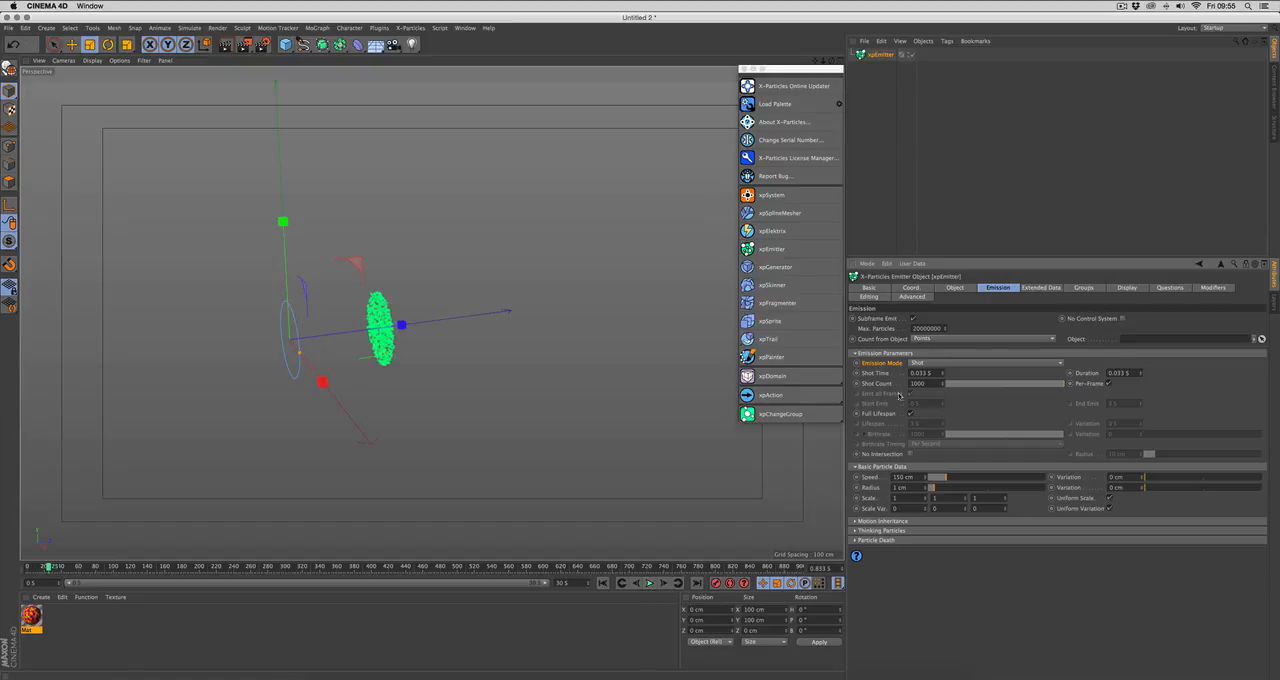
pyautogui.click(603, 583)
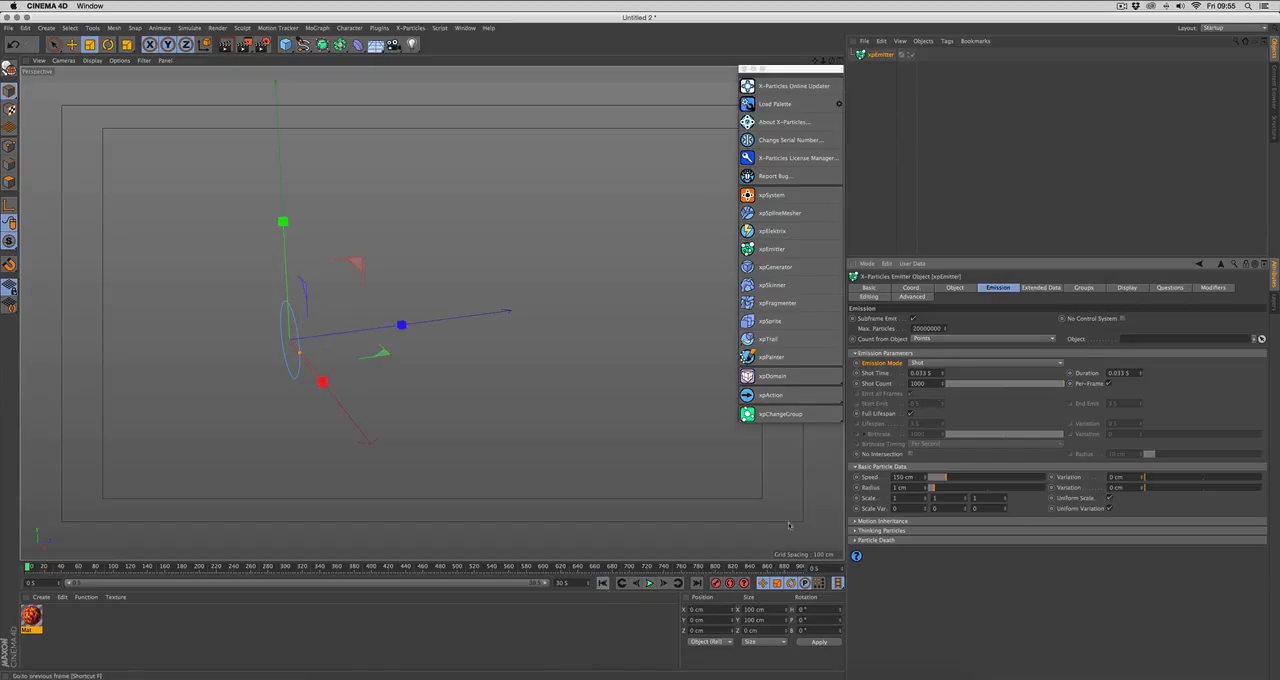
pyautogui.click(950, 362)
pyautogui.click(949, 372)
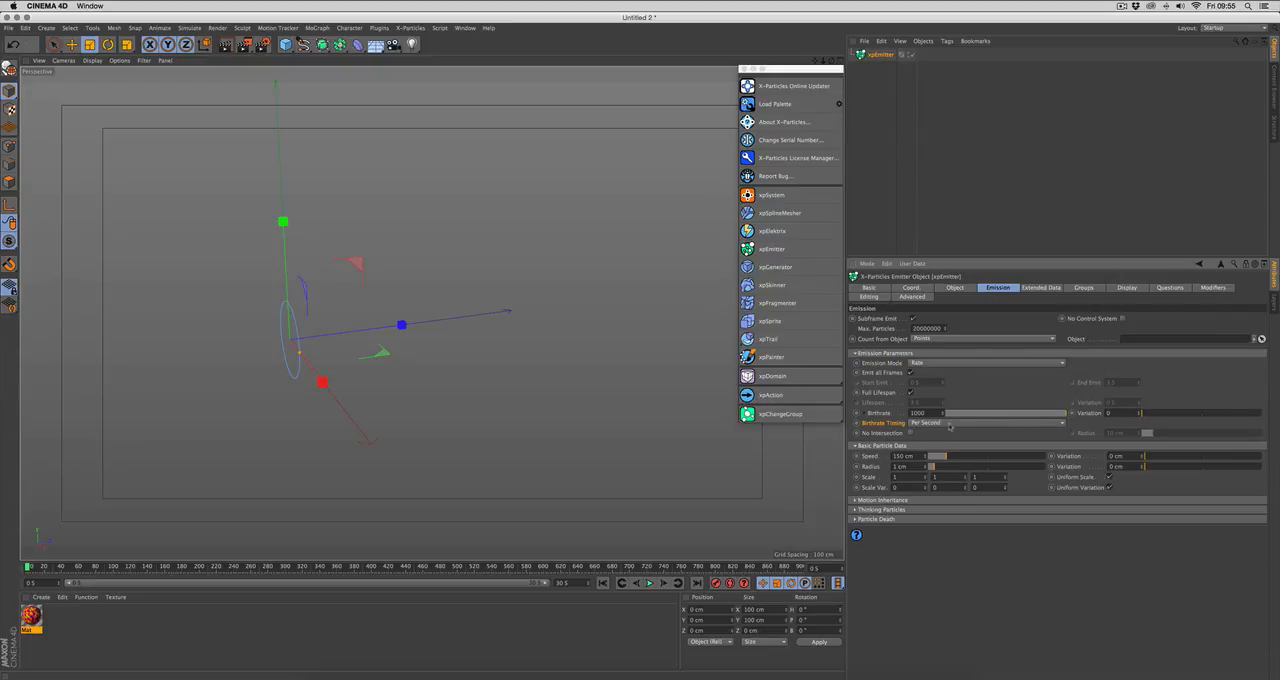
# Step: Set the emitter's Birthrate Timing to Per Frame and play the simulation from the first frame
pyautogui.click(950, 425)
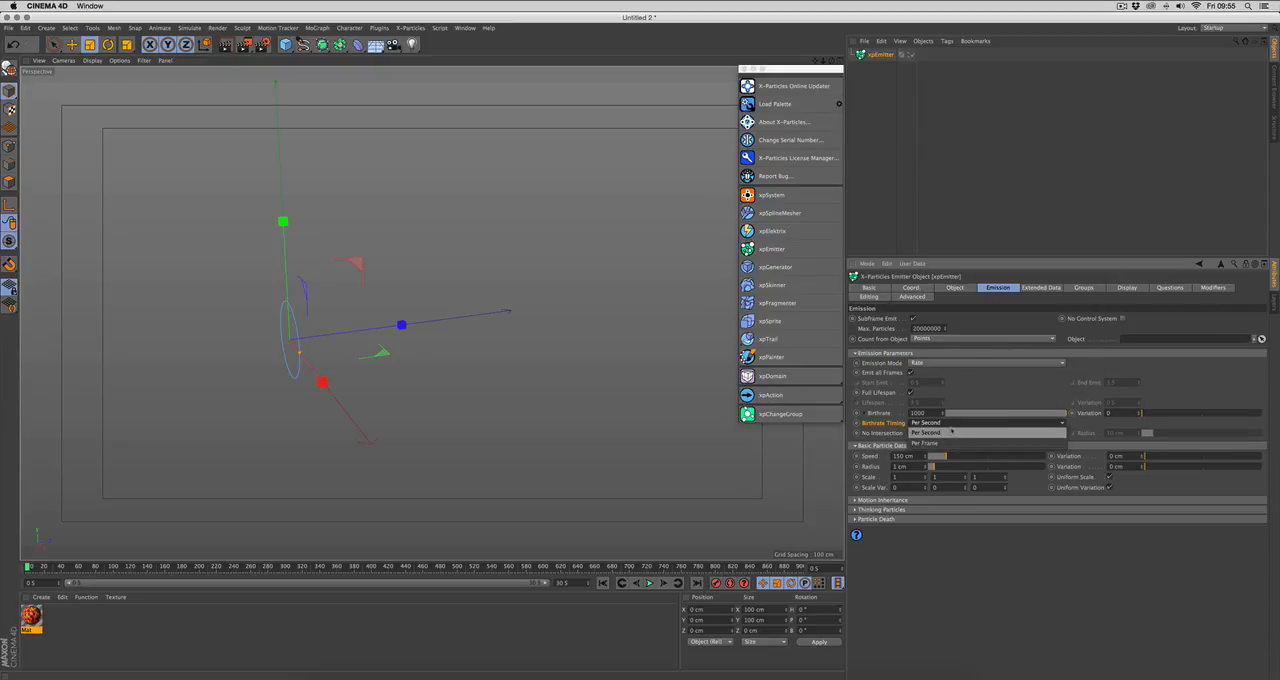
pyautogui.click(948, 443)
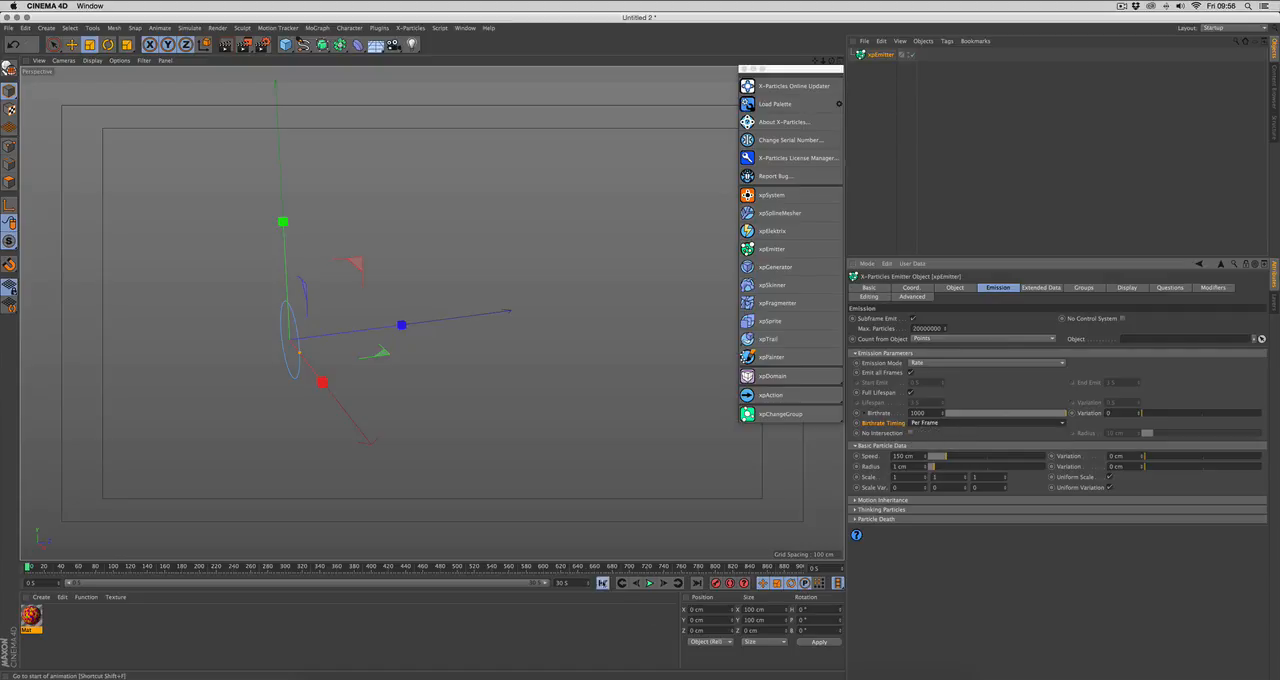
pyautogui.click(650, 583)
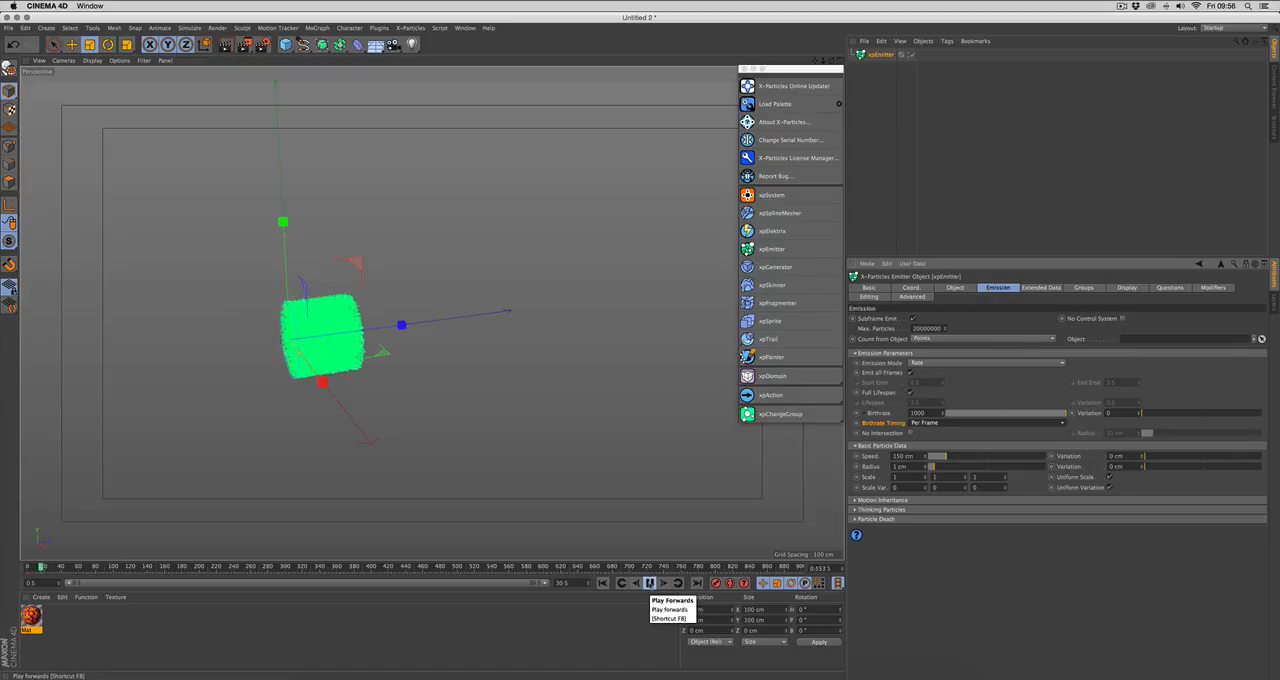
# Step: Set Birthrate Timing back to Per Second and replay the simulation from the first frame, stopping at about frame 40
pyautogui.click(940, 422)
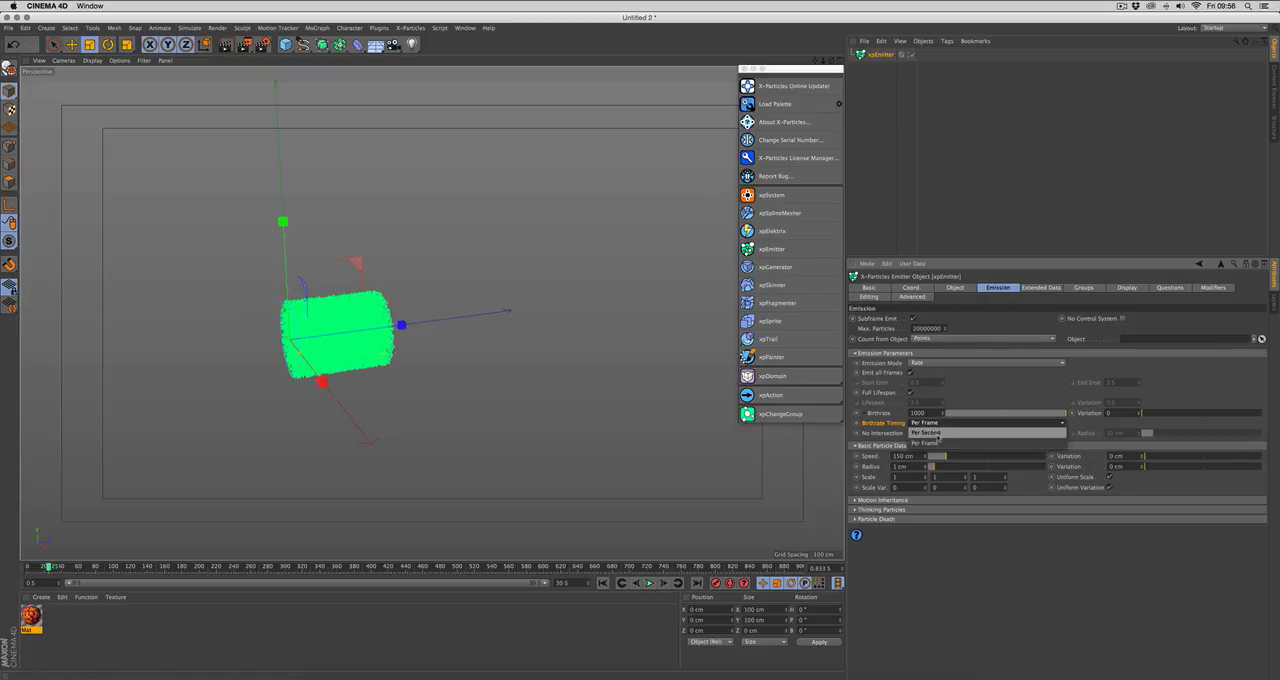
pyautogui.click(940, 446)
pyautogui.click(604, 583)
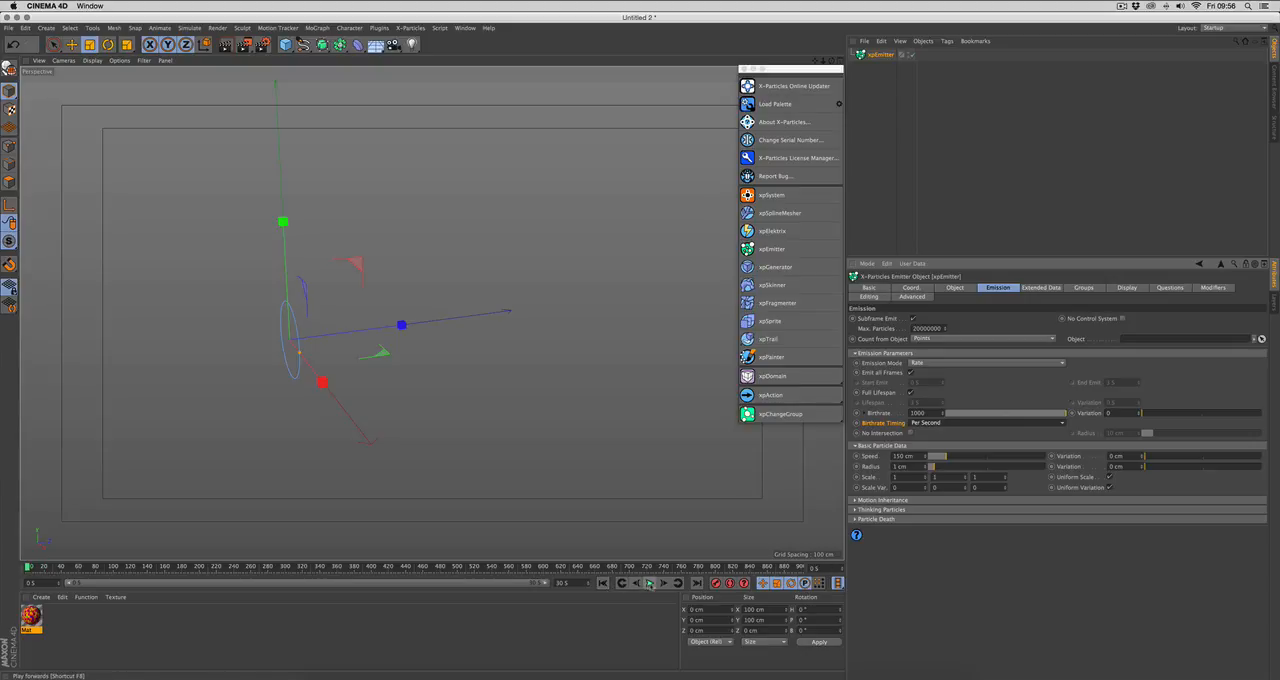
pyautogui.click(649, 583)
pyautogui.click(651, 584)
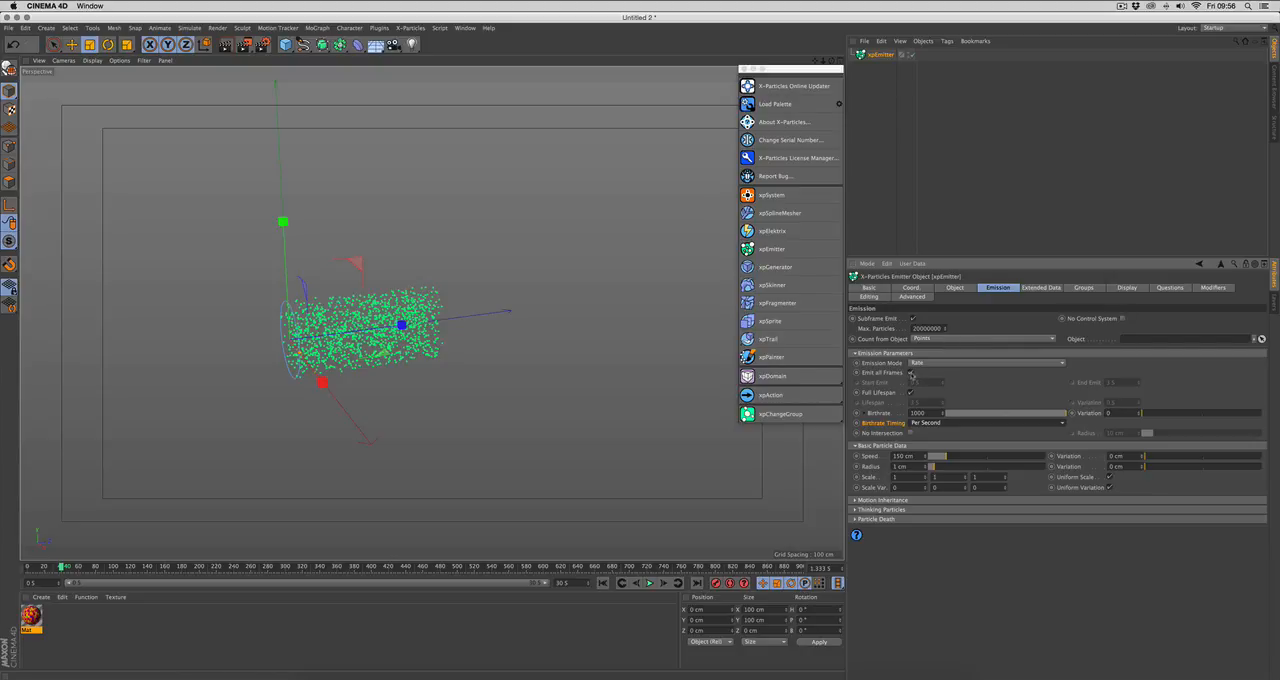
# Step: Turn off Emit all Frames, play from the first frame to about frame 128, and turn the option back on
pyautogui.click(910, 372)
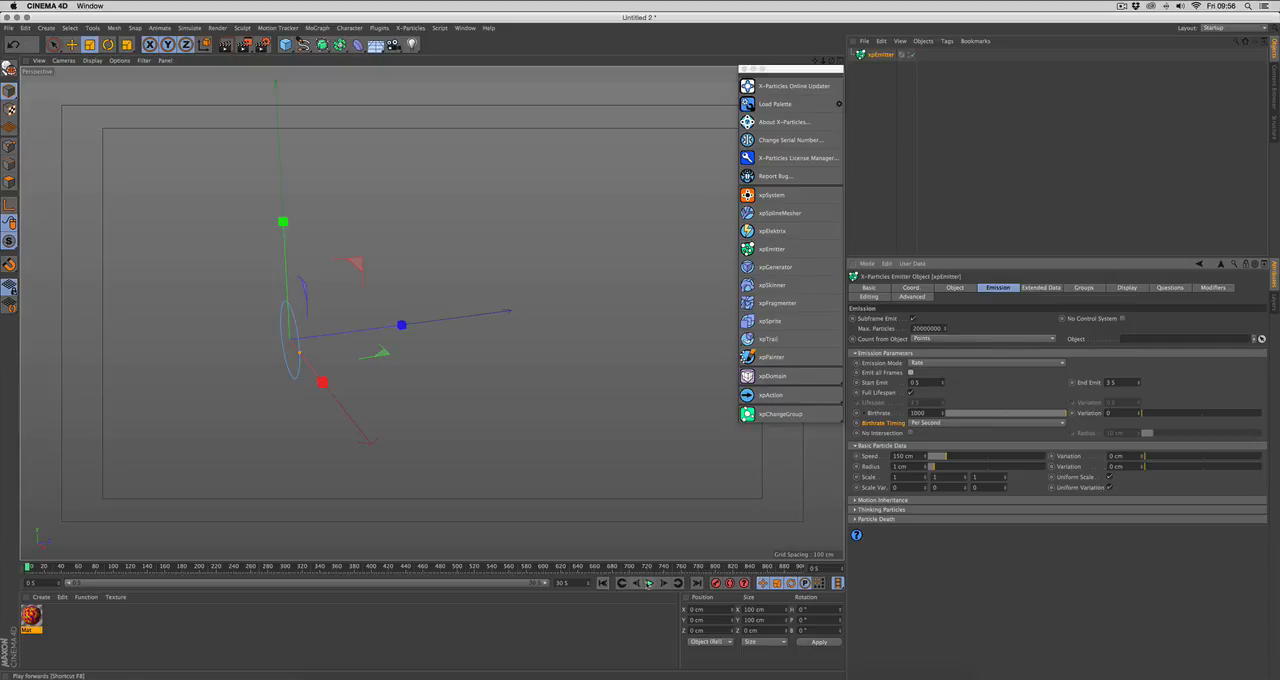
pyautogui.click(649, 583)
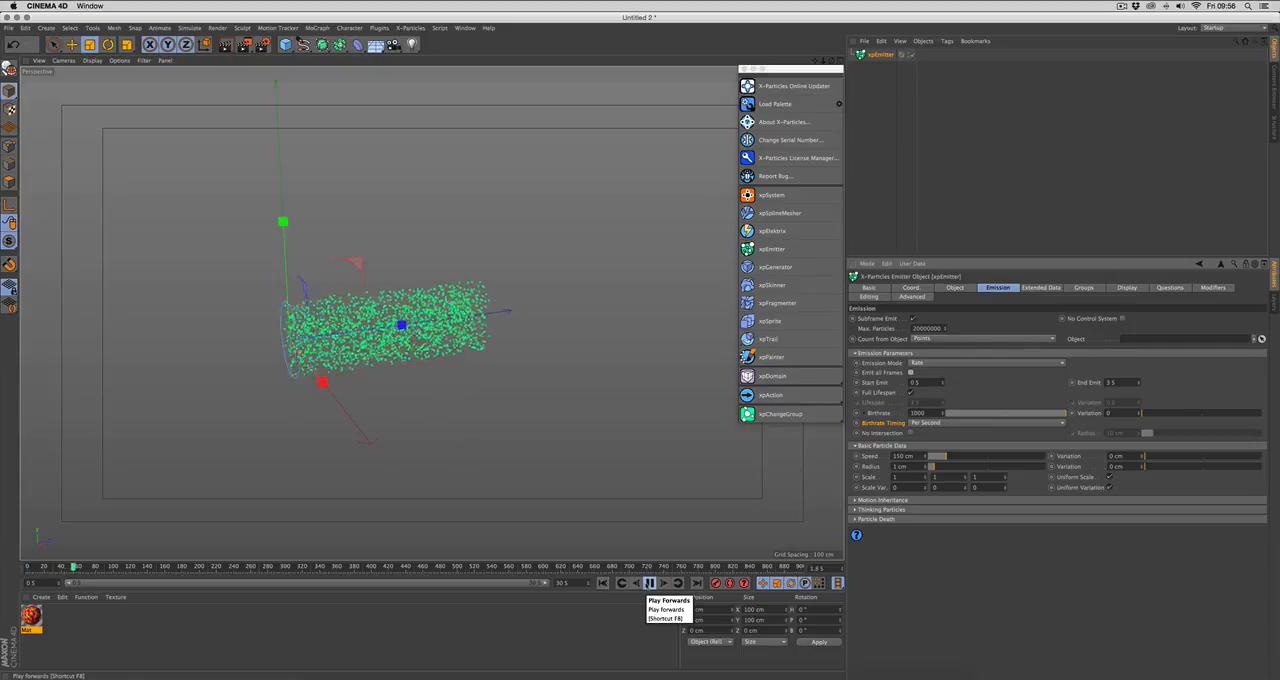
pyautogui.click(649, 583)
pyautogui.click(911, 372)
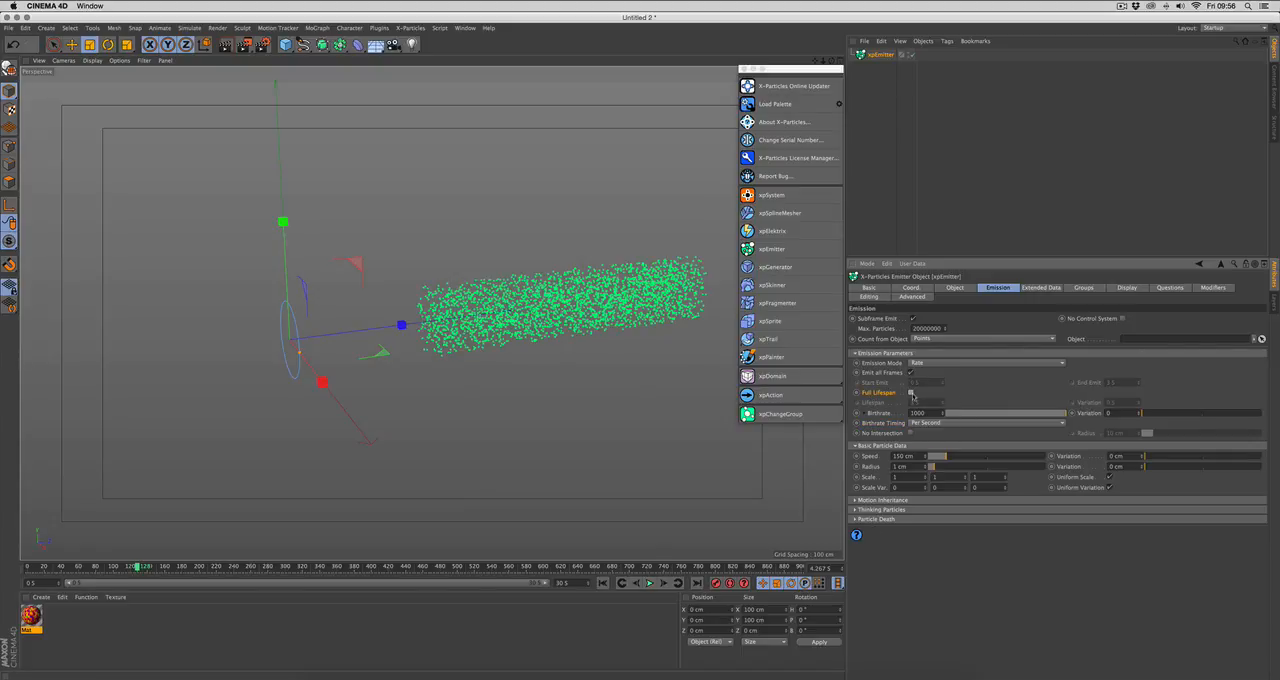
# Step: Turn off Full Lifespan for the emitter and play the simulation from the first frame to about frame 203
pyautogui.click(911, 393)
pyautogui.click(603, 583)
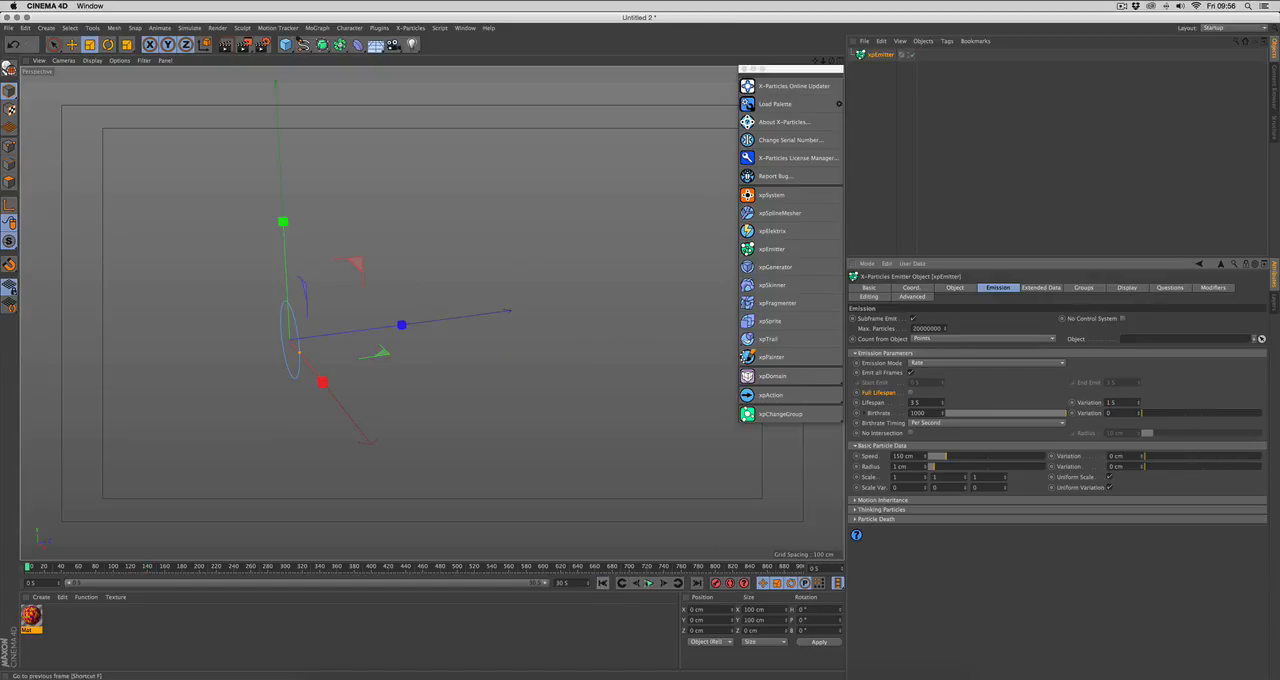
pyautogui.click(649, 583)
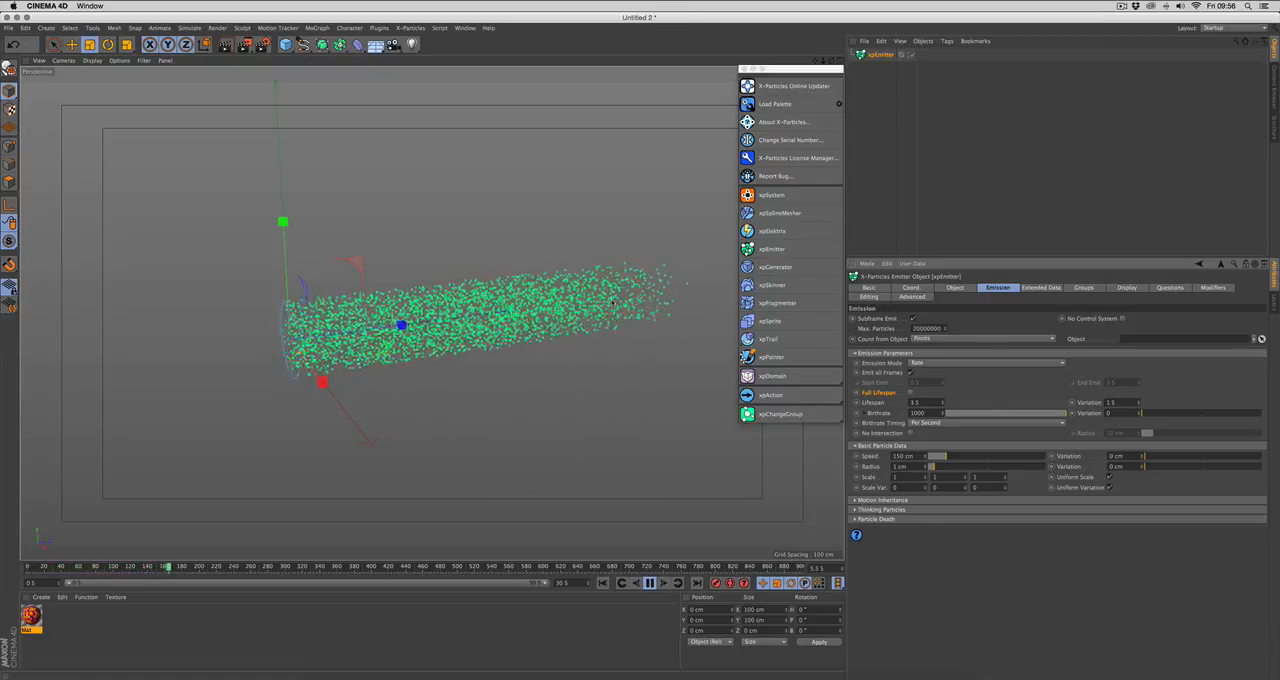
pyautogui.click(649, 583)
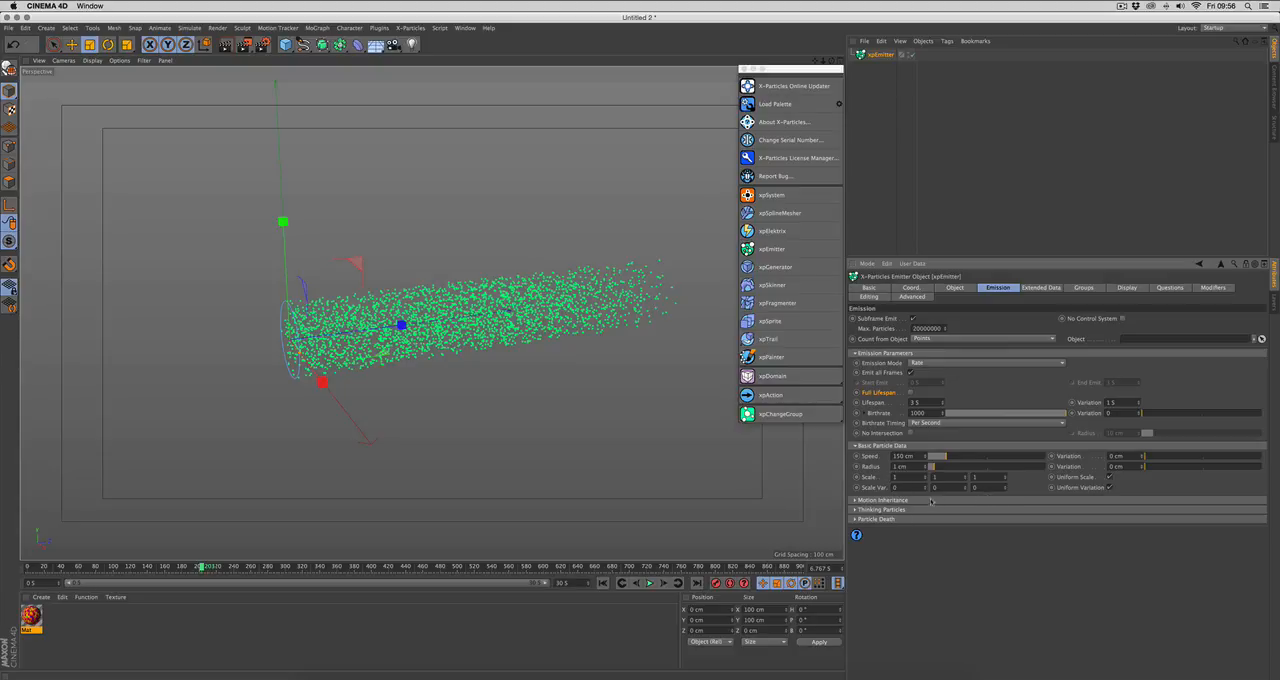
# Step: Enable Use Motion Inheritance on the emitter and add a Vibrate tag to it with rotation enabled
pyautogui.click(880, 500)
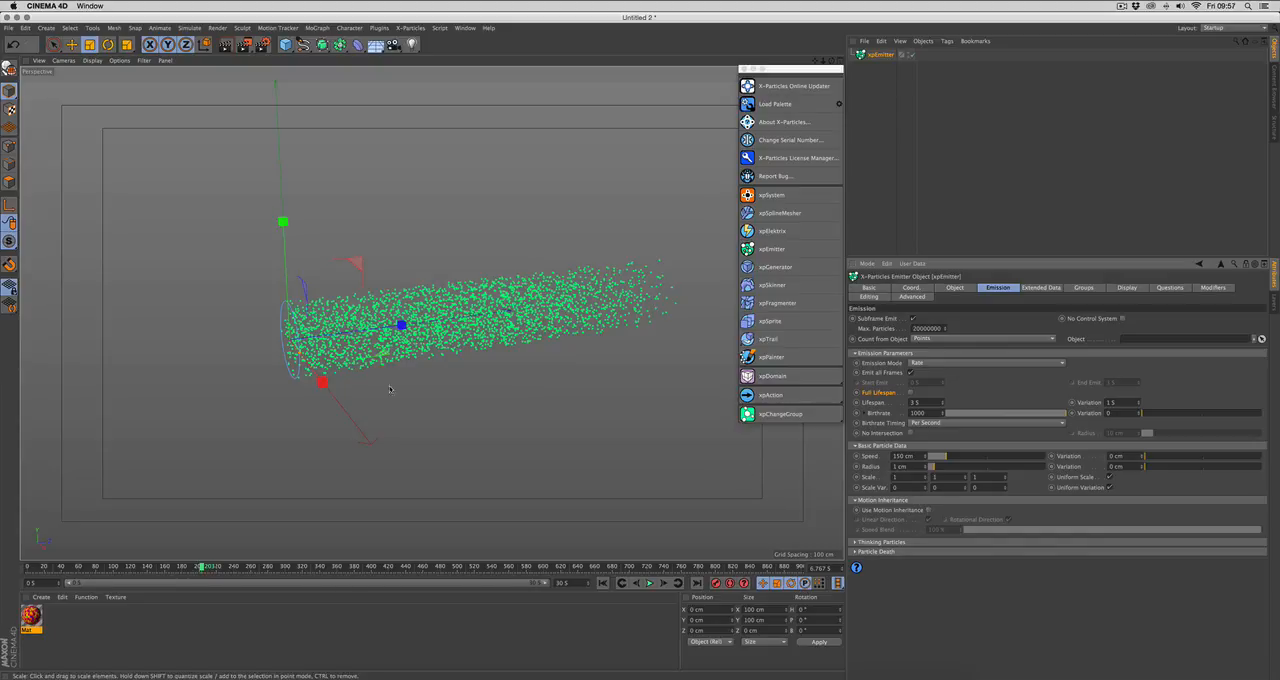
pyautogui.click(928, 510)
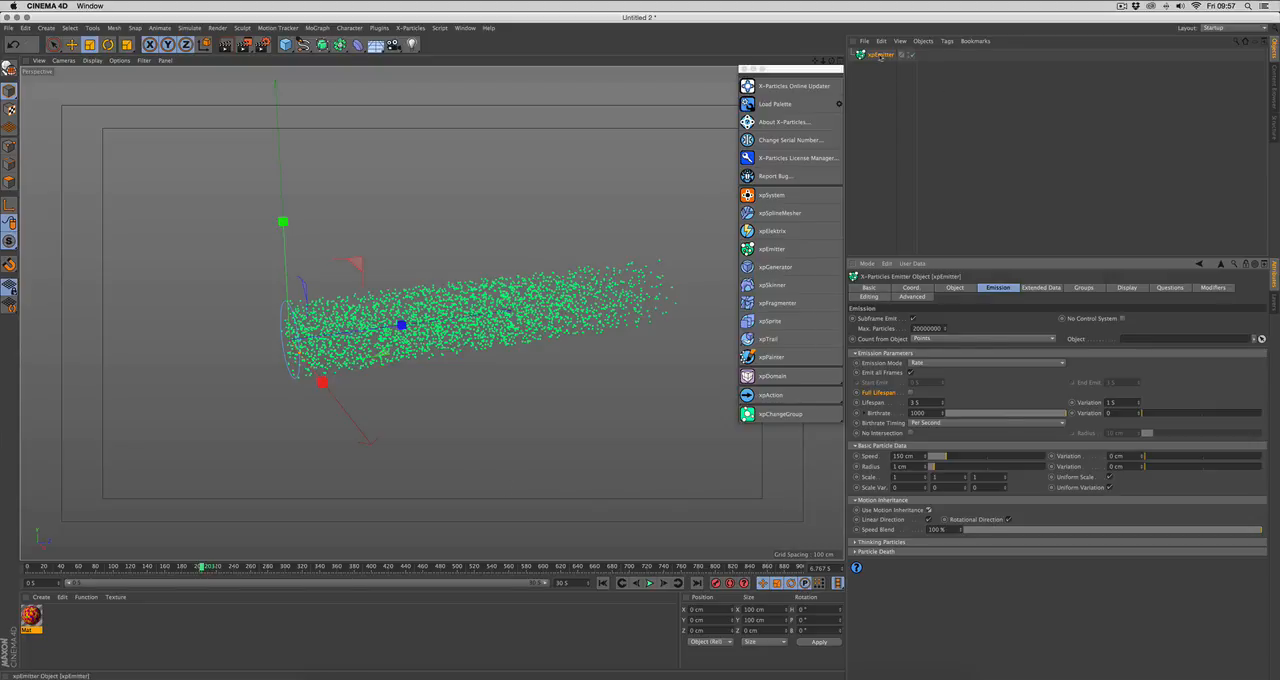
pyautogui.rightClick(880, 55)
pyautogui.moveTo(935, 165)
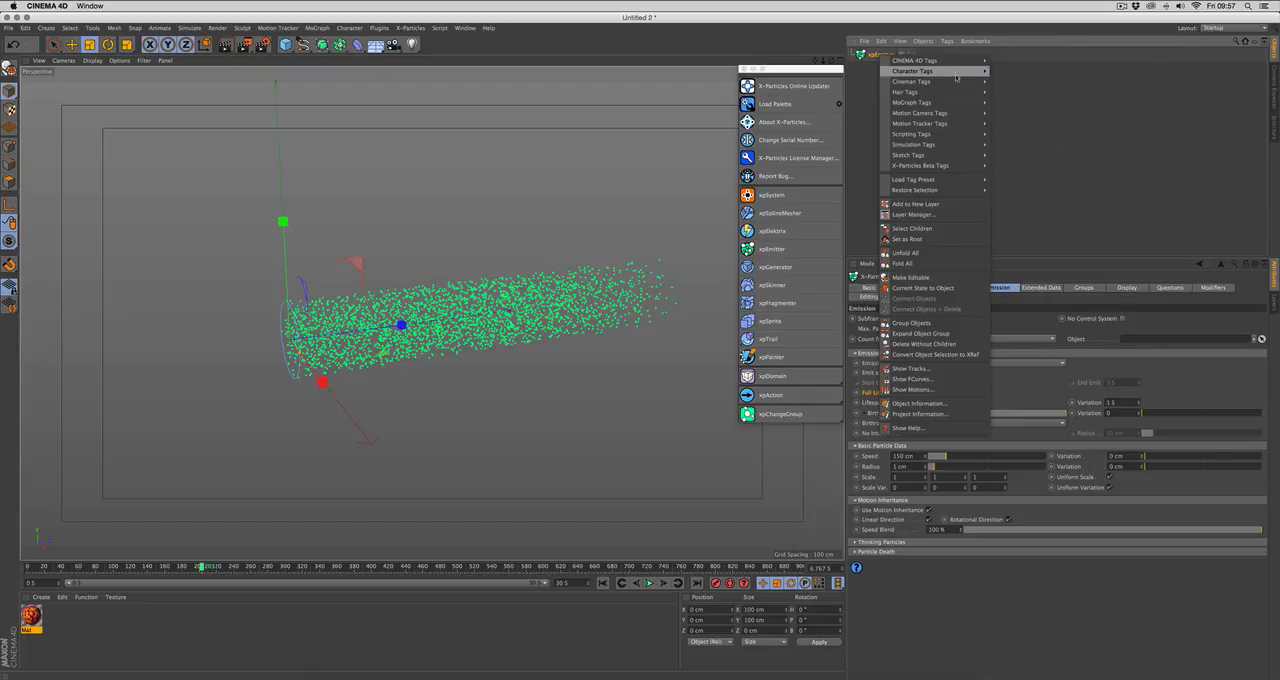
pyautogui.click(1014, 322)
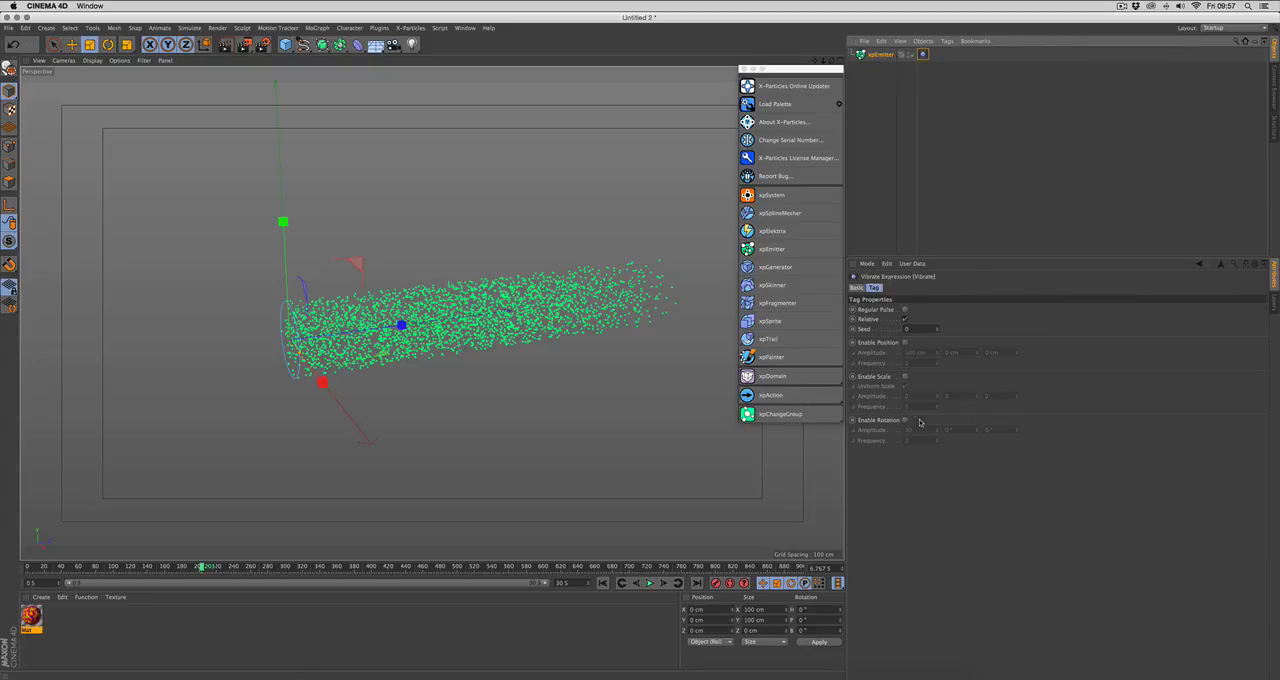
pyautogui.click(905, 420)
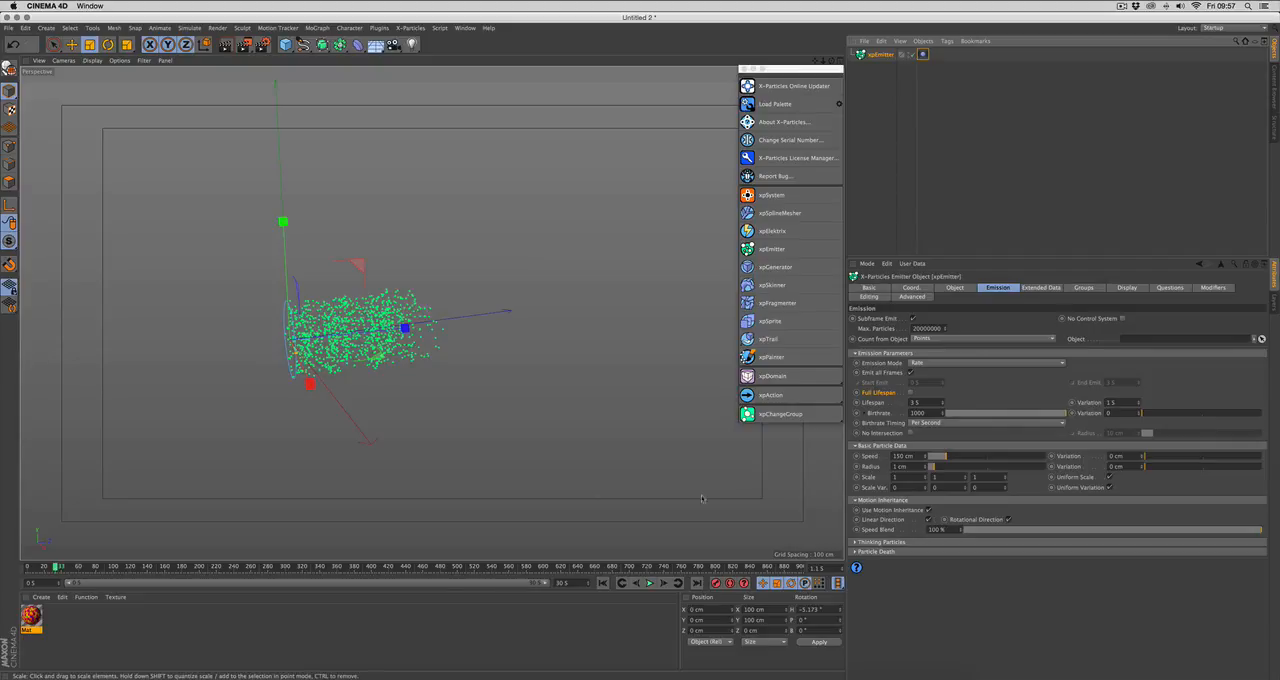
pyautogui.keyDown('alt'); pyautogui.moveTo(518, 440); pyautogui.dragTo(517, 495); pyautogui.keyUp('alt')
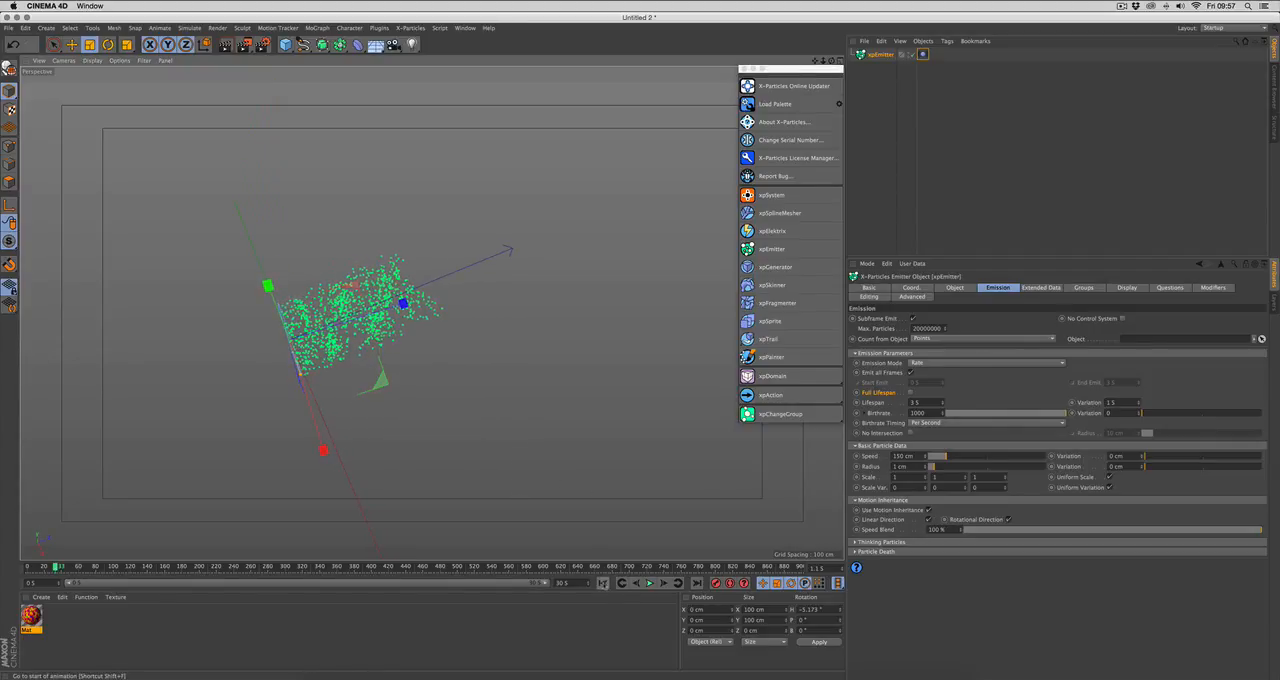
# Step: Play the simulation from the first frame to about frame 115, turn off Use Motion Inheritance, and replay it to about frame 120
pyautogui.click(603, 582)
pyautogui.click(649, 582)
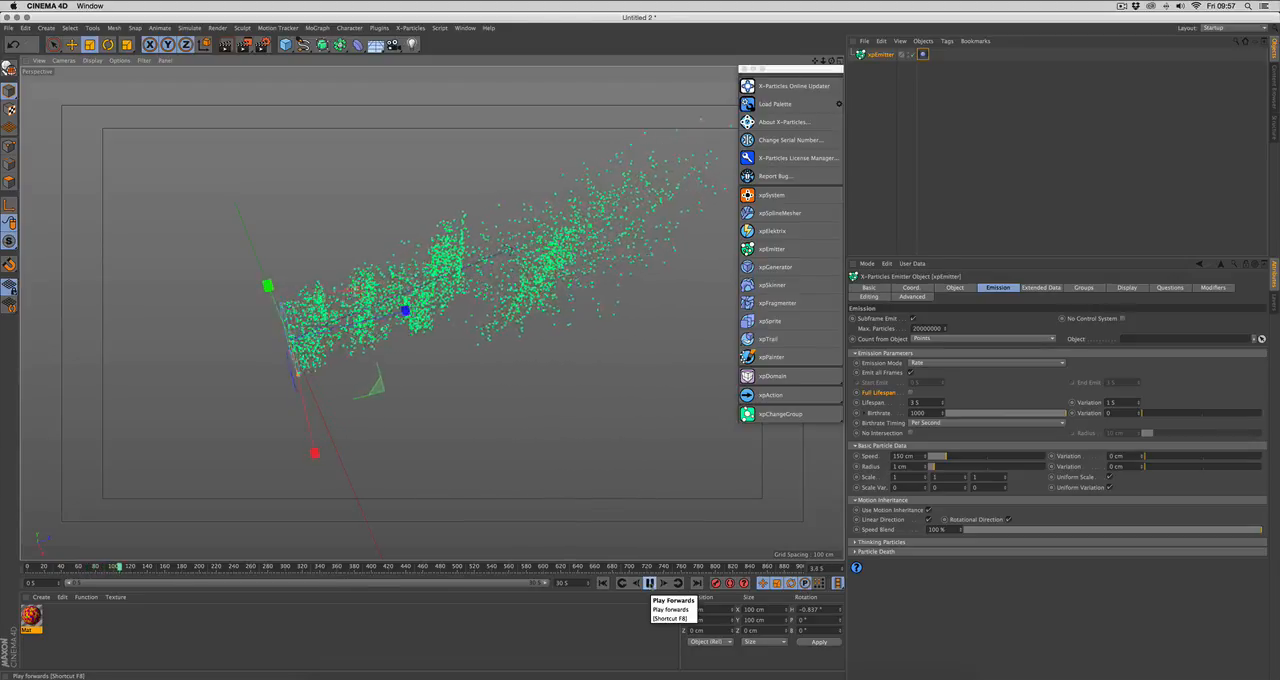
pyautogui.click(928, 510)
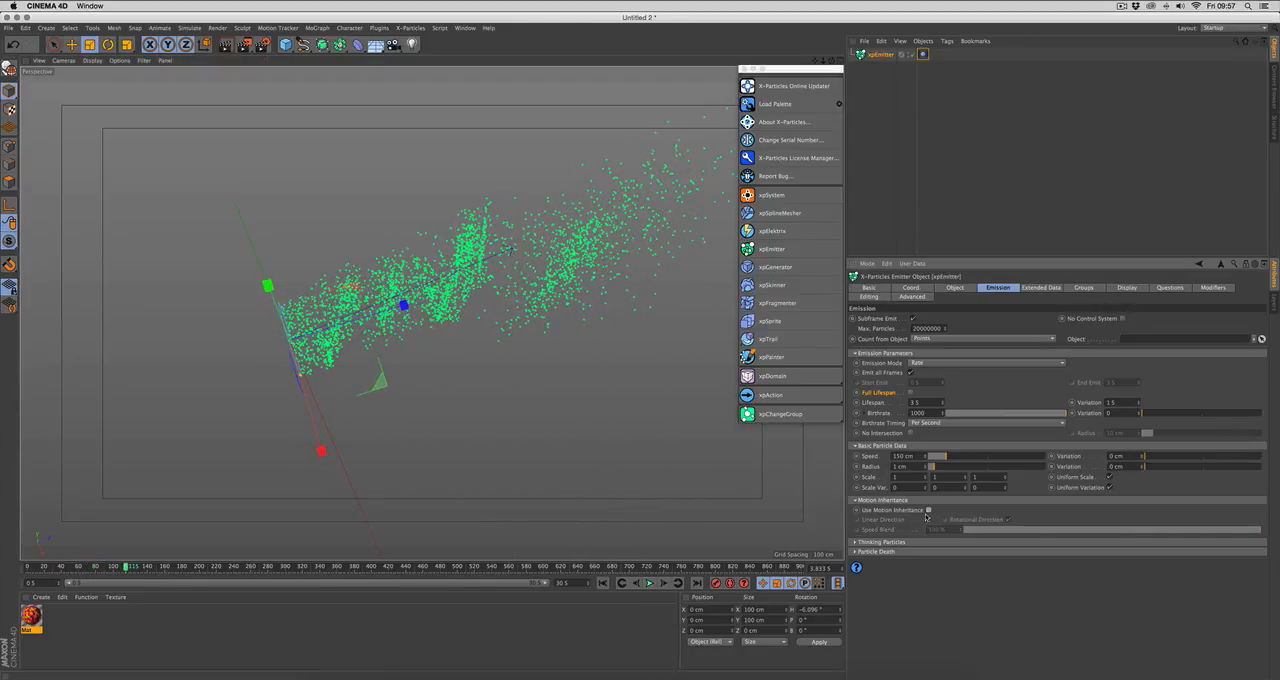
pyautogui.click(603, 583)
pyautogui.click(649, 583)
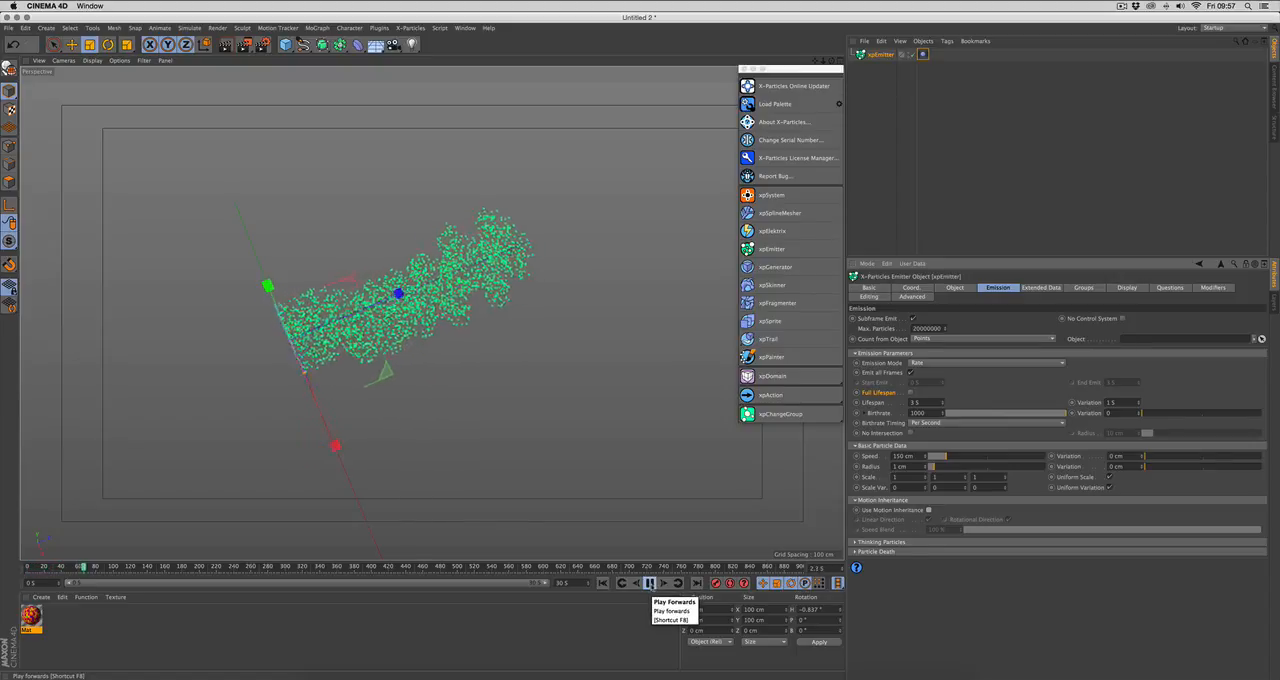
pyautogui.click(649, 583)
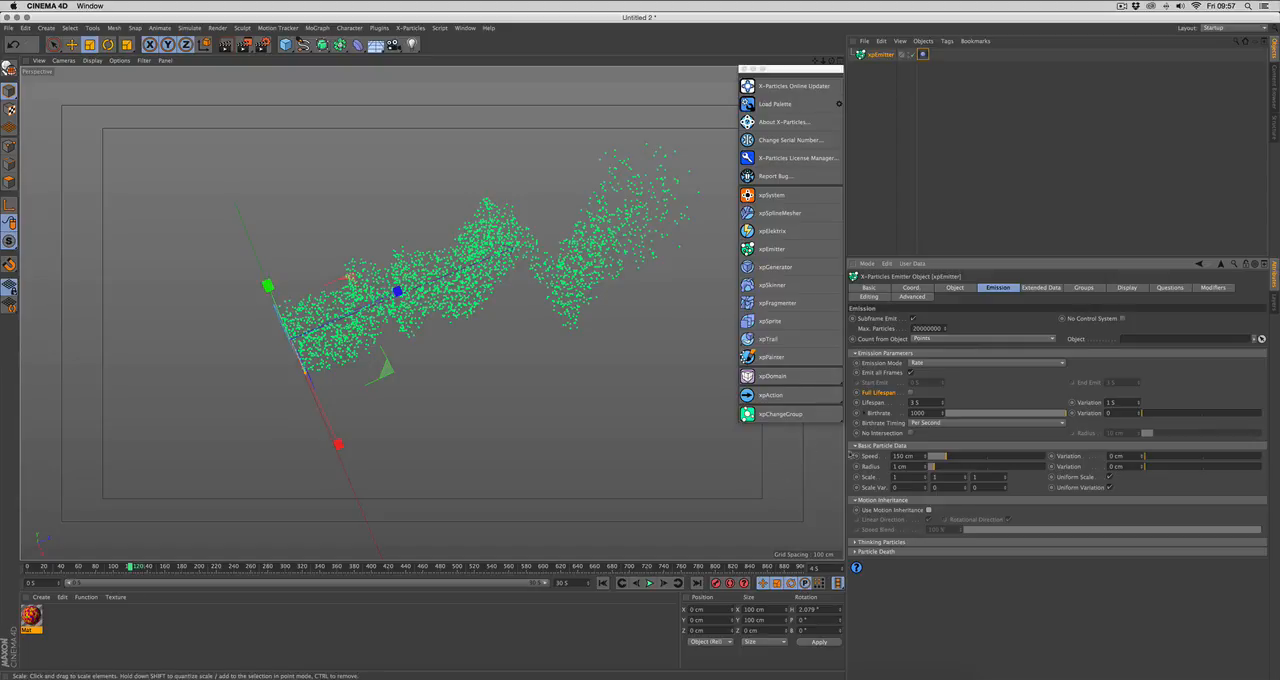
# Step: Turn Use Motion Inheritance back on and play the simulation from the first frame to about frame 90
pyautogui.click(929, 510)
pyautogui.click(603, 583)
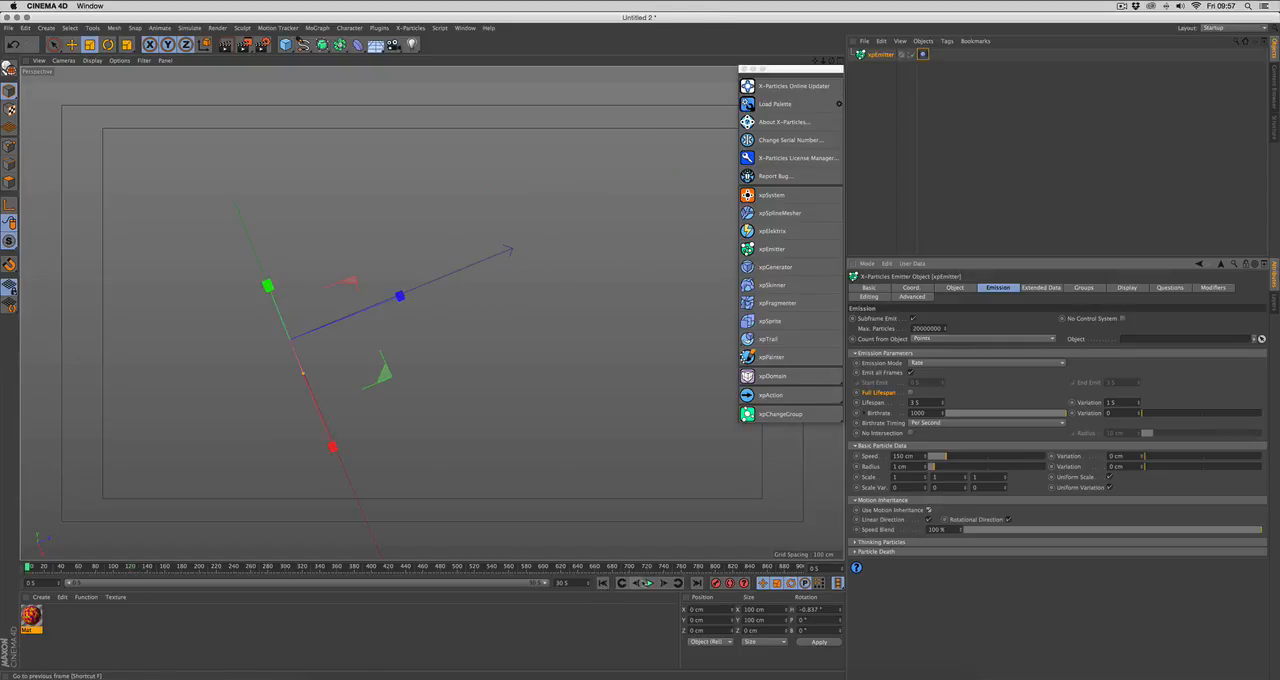
pyautogui.click(649, 583)
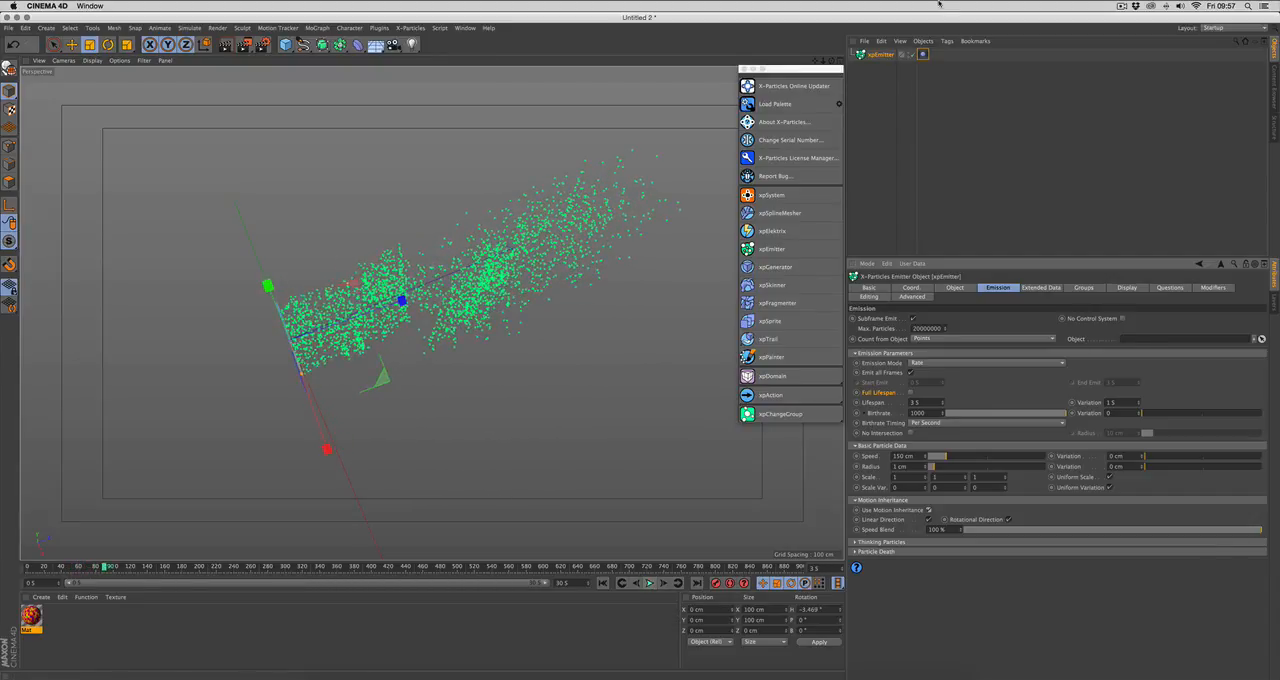
# Step: Delete the Vibrate tag from the emitter, return to the first frame, and turn off Use Motion Inheritance
pyautogui.click(856, 168)
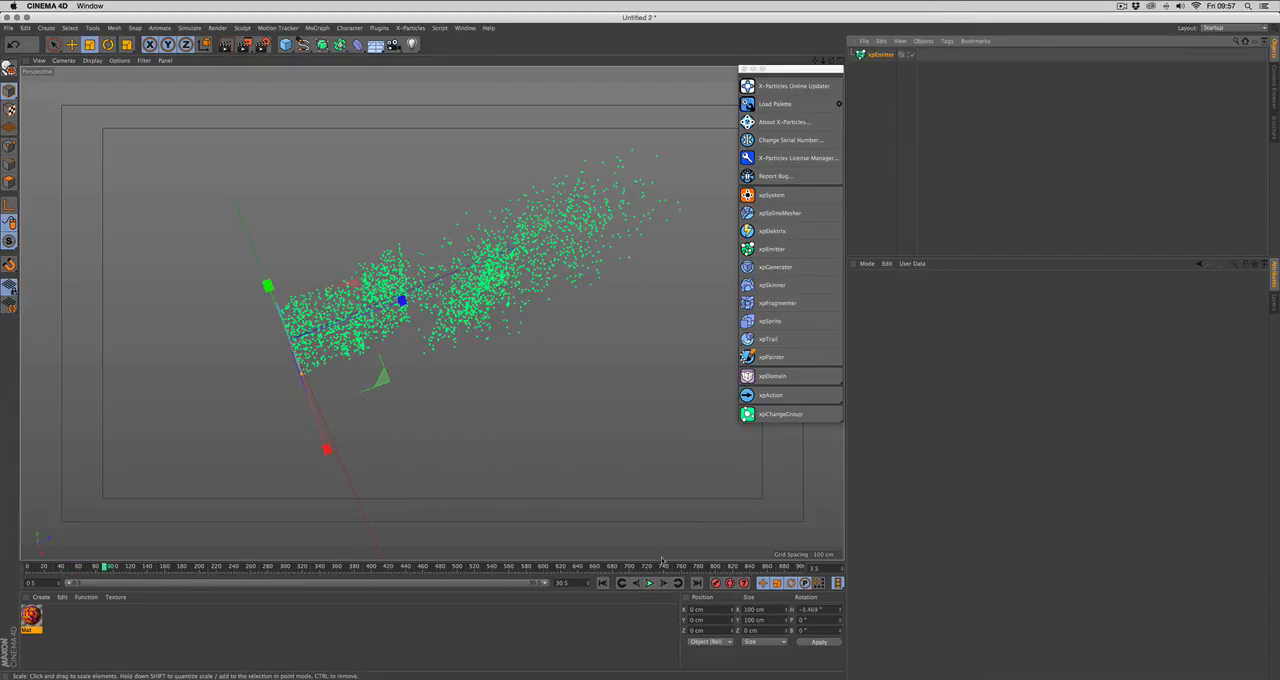
pyautogui.click(603, 583)
pyautogui.click(877, 56)
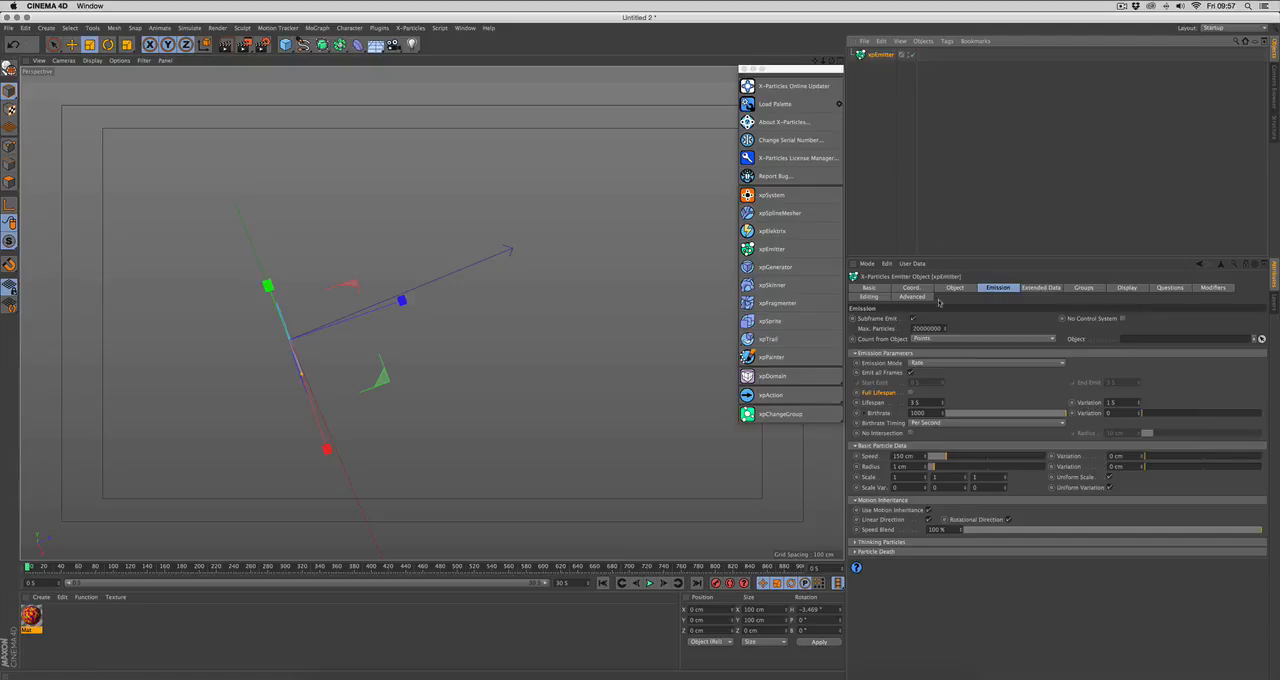
pyautogui.click(928, 510)
# Step: Enable Generate Thinking Particles, play the simulation to about frame 44, and turn the option back off
pyautogui.click(900, 542)
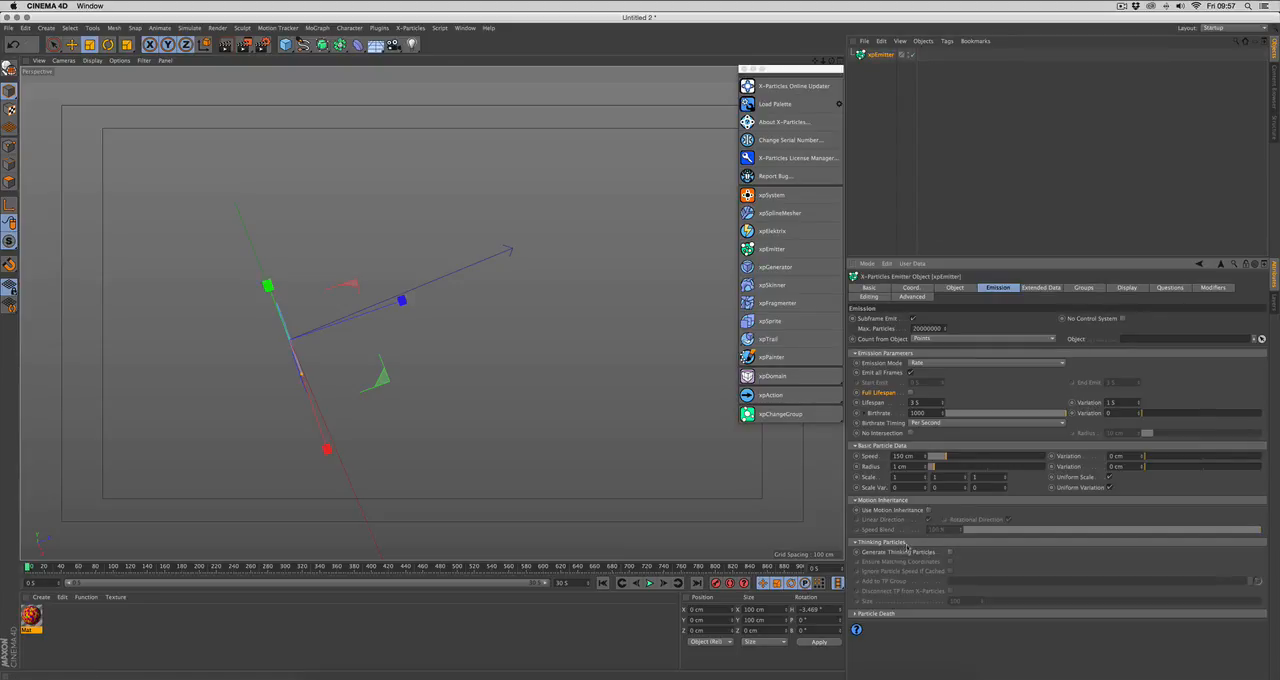
pyautogui.click(949, 552)
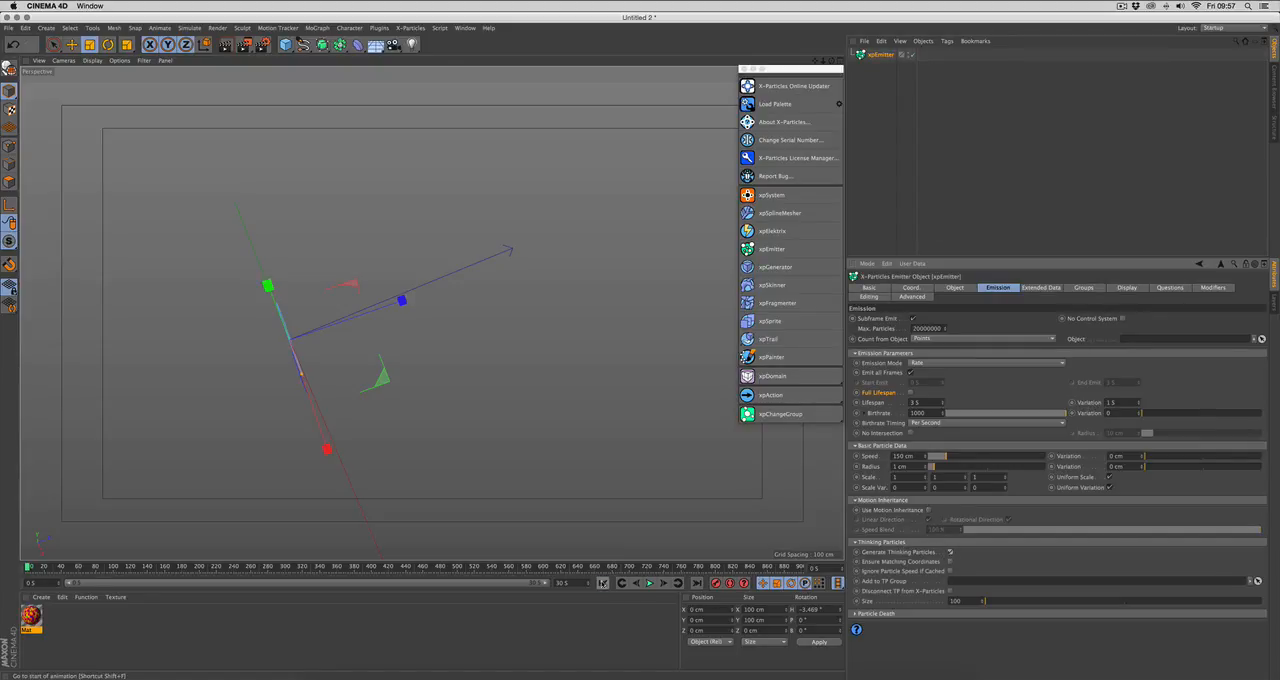
pyautogui.click(649, 583)
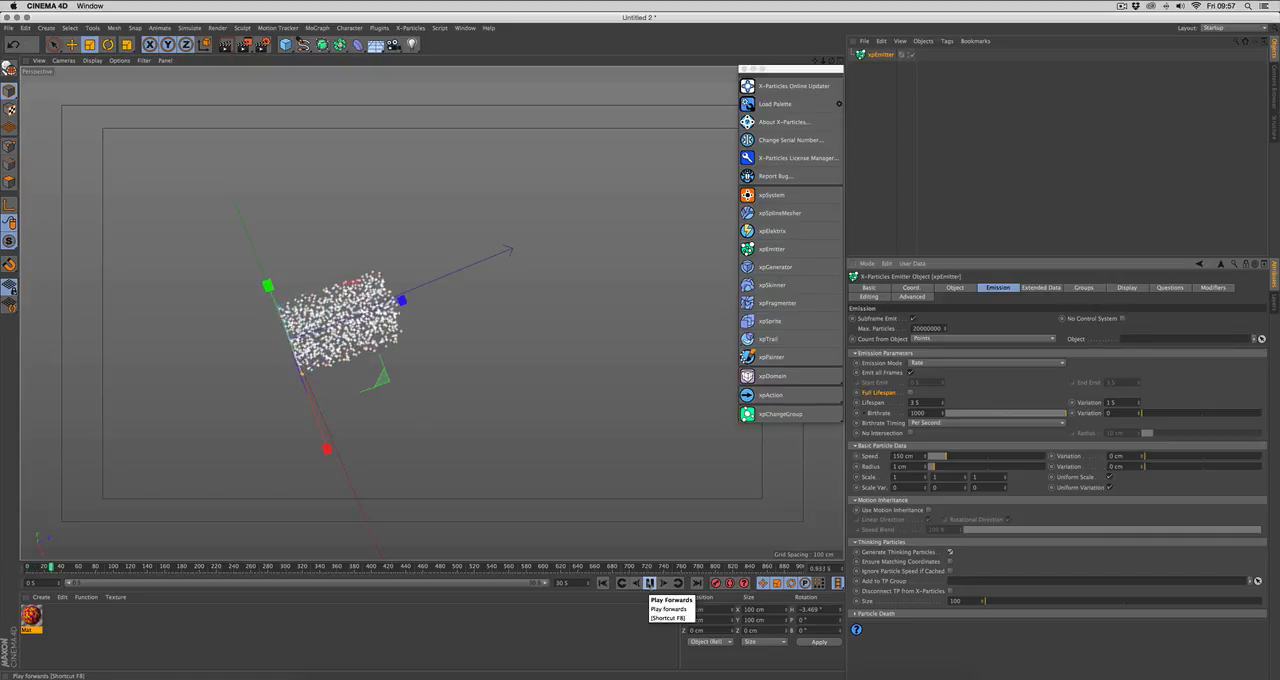
pyautogui.click(649, 583)
pyautogui.keyDown('alt'); pyautogui.moveTo(520, 338); pyautogui.dragTo(479, 297); pyautogui.keyUp('alt')
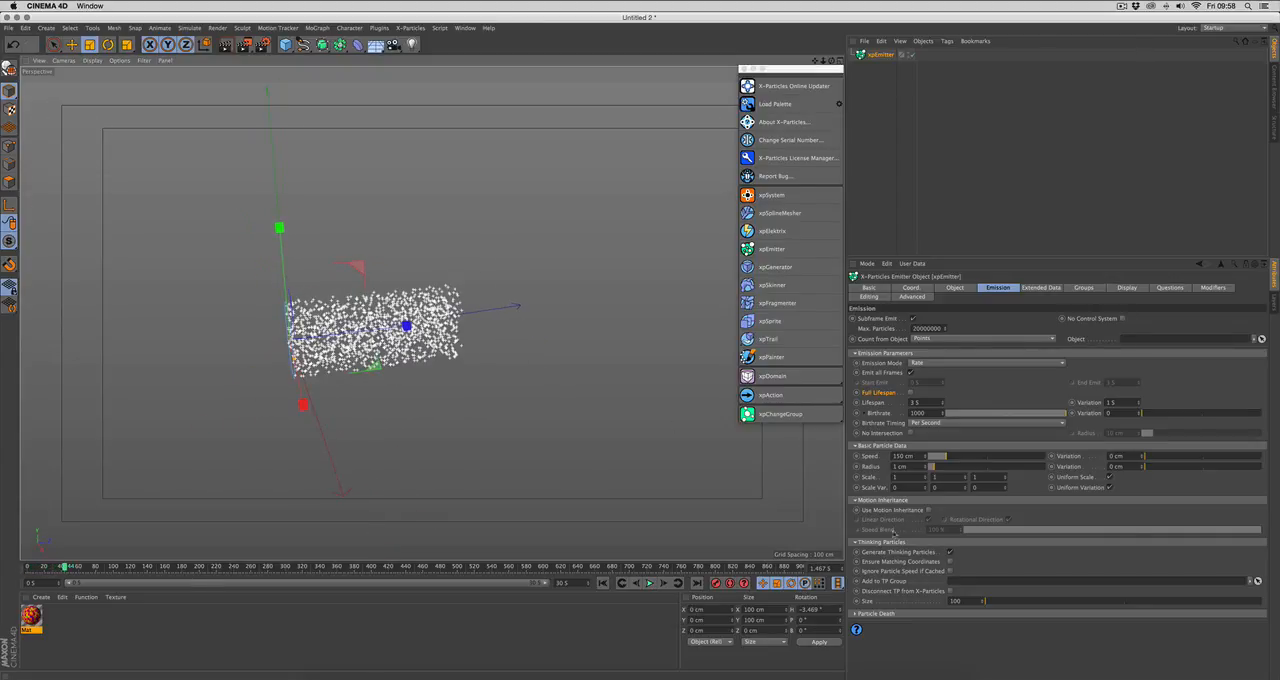
pyautogui.click(948, 552)
# Step: Look at the emitter's Particle Death actions and its Extended Data settings for rotation and physical properties
pyautogui.click(906, 614)
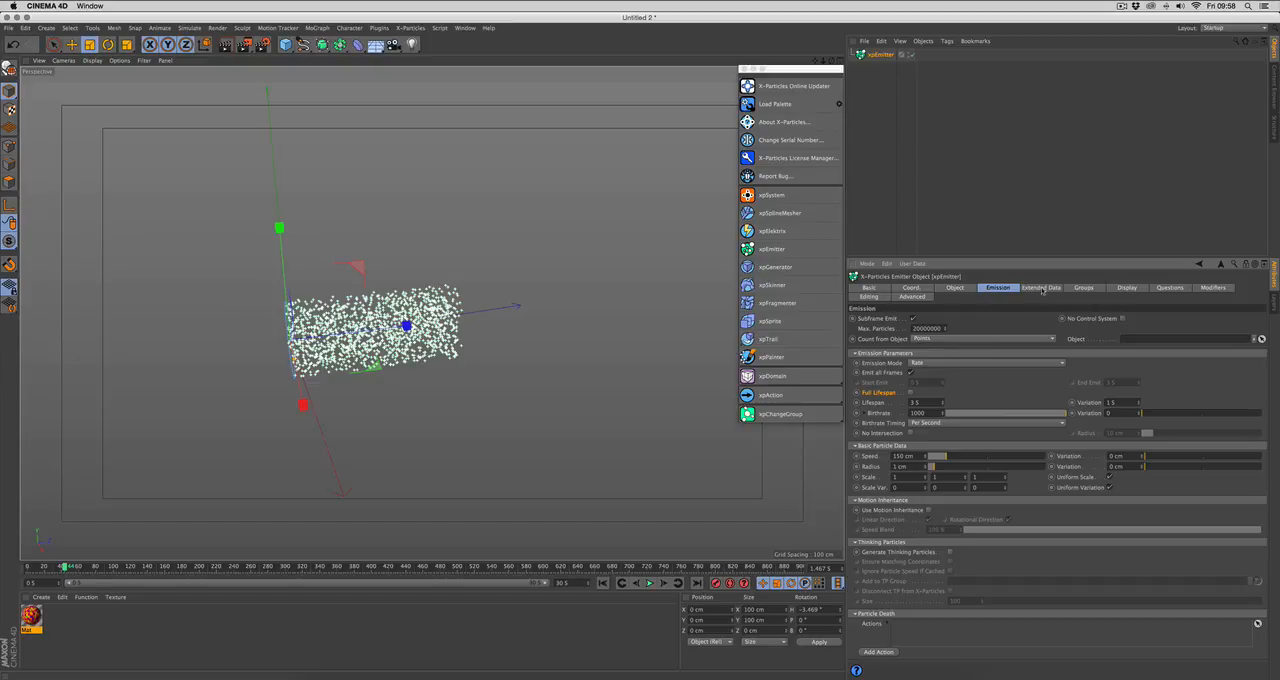
pyautogui.click(1041, 288)
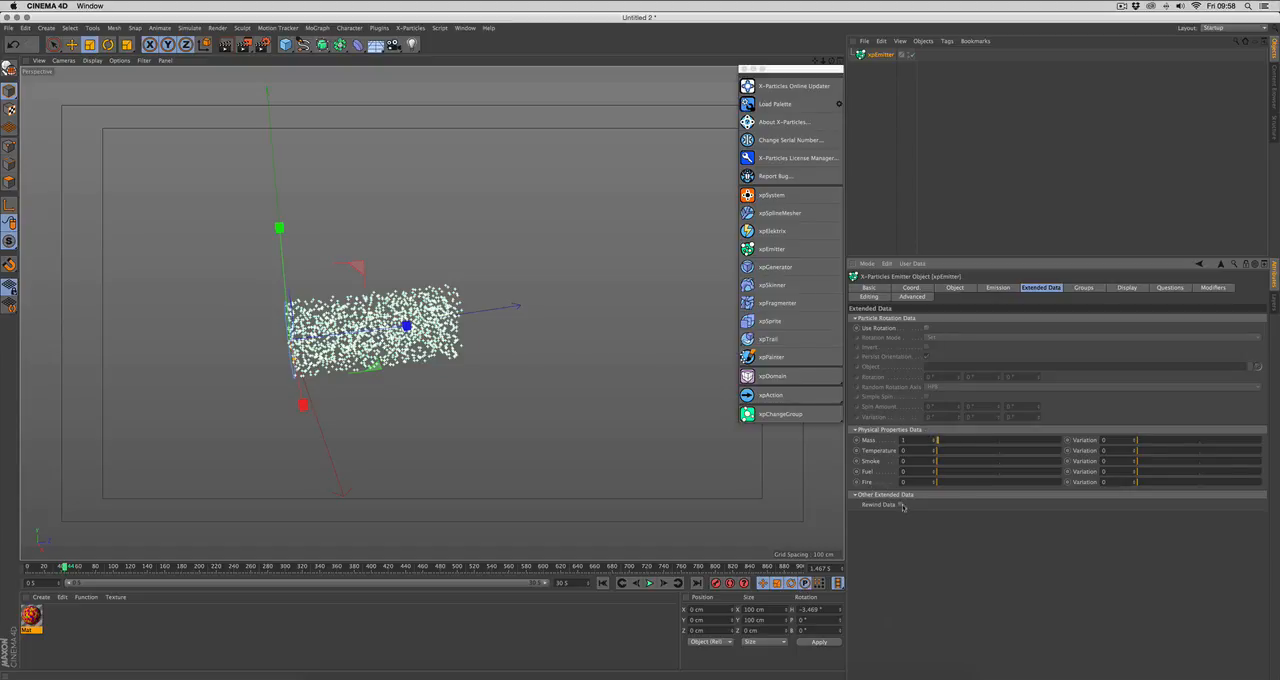
# Step: Create five particle groups for the emitter and add them to its list of groups to use
pyautogui.click(1083, 288)
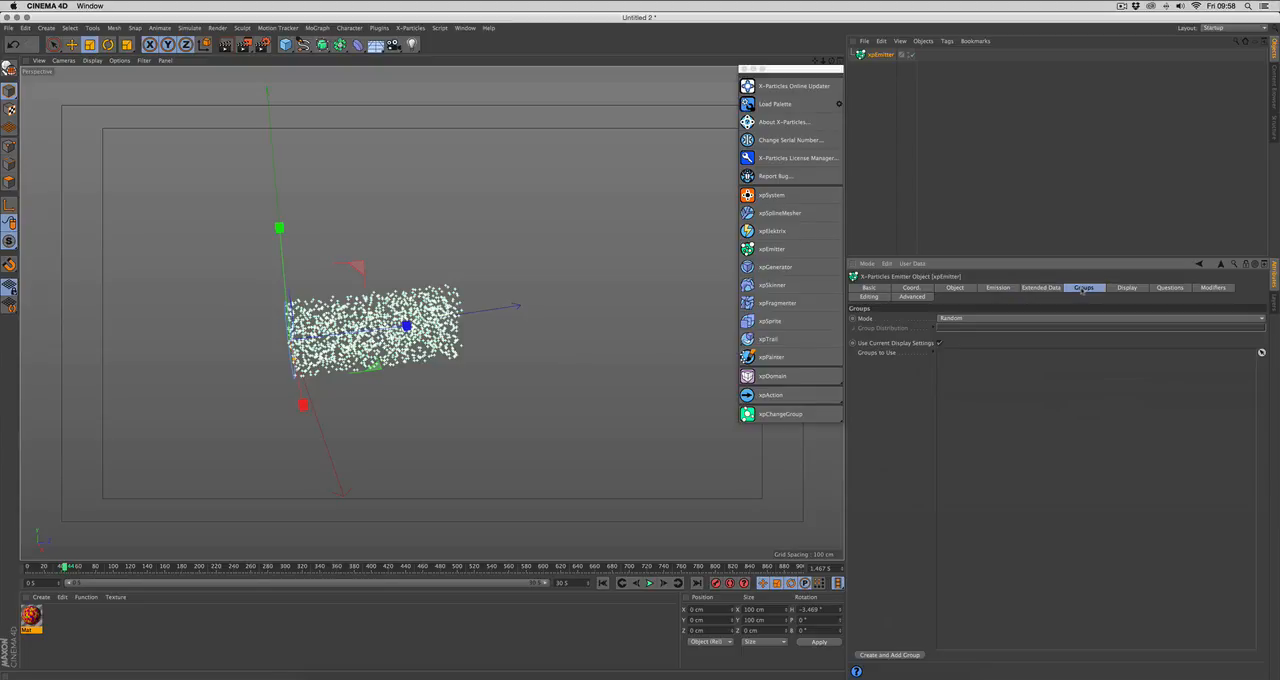
pyautogui.click(888, 656)
pyautogui.click(880, 67)
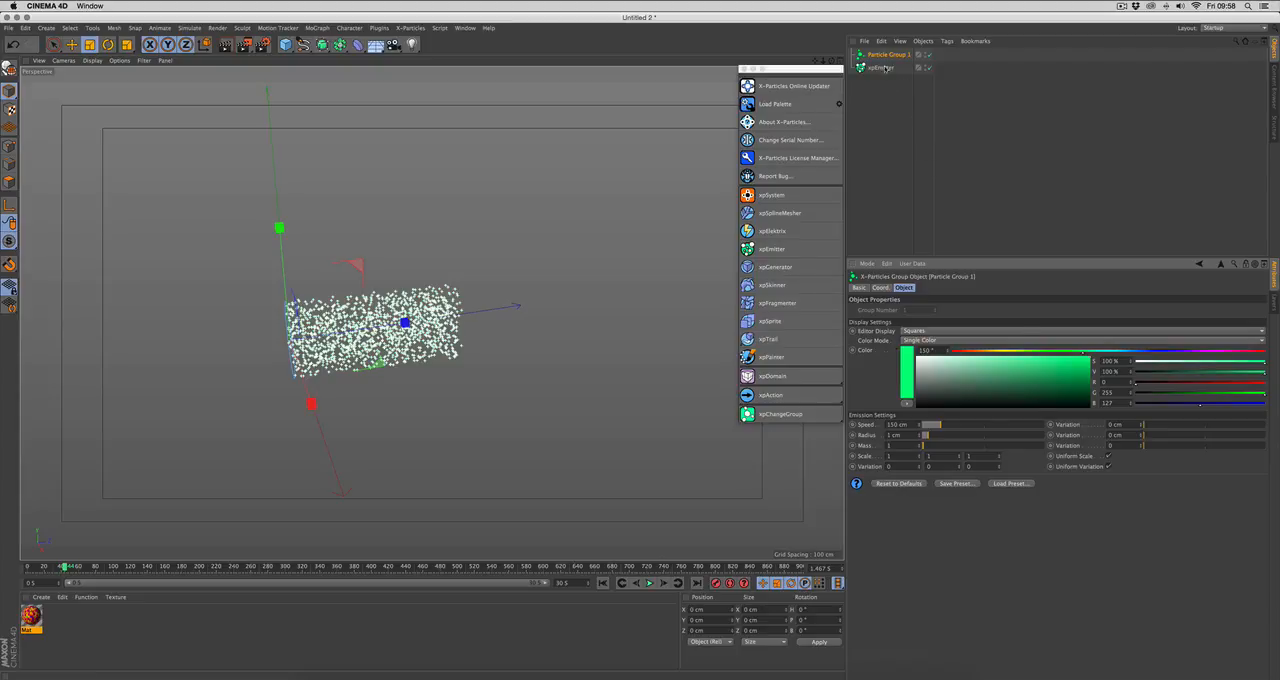
pyautogui.click(888, 655)
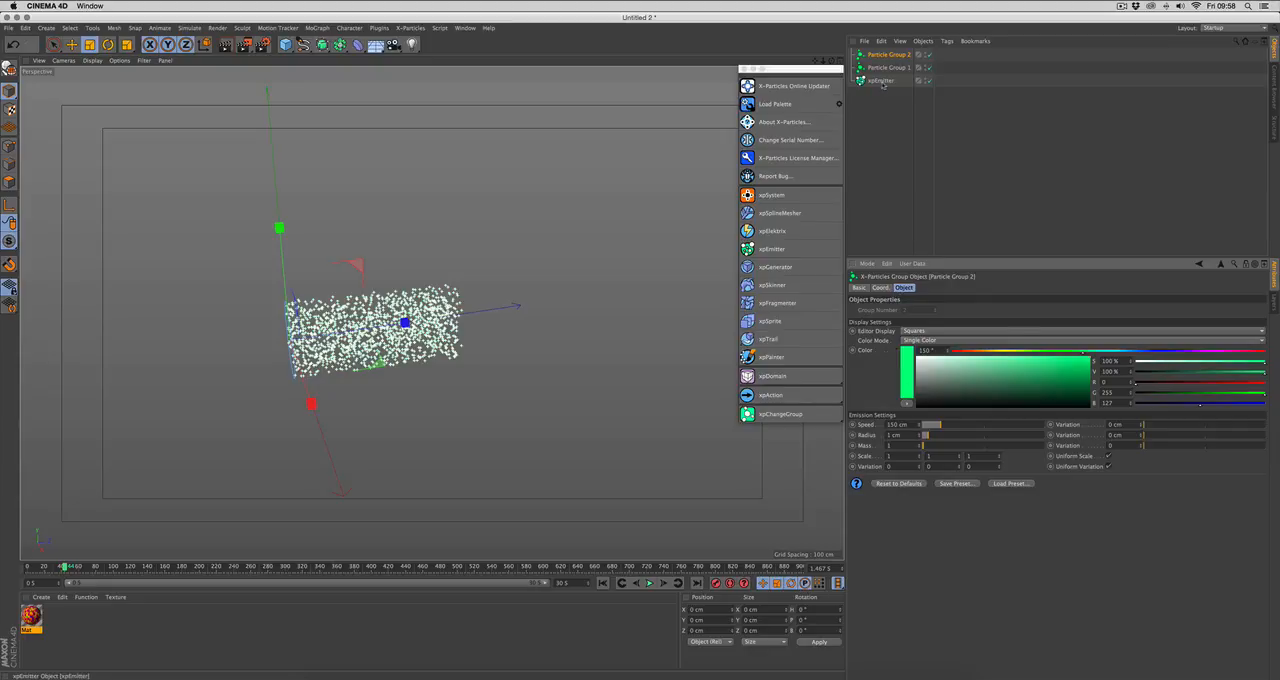
pyautogui.click(880, 81)
pyautogui.click(887, 656)
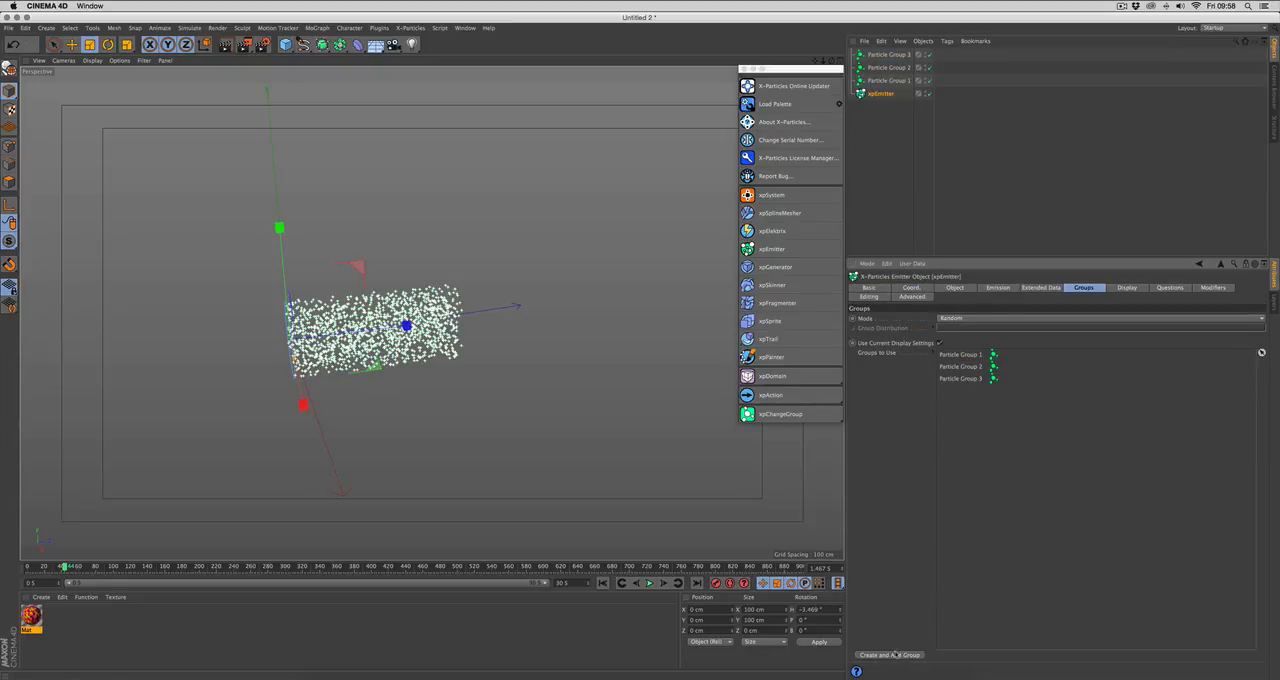
pyautogui.click(895, 655)
pyautogui.click(889, 655)
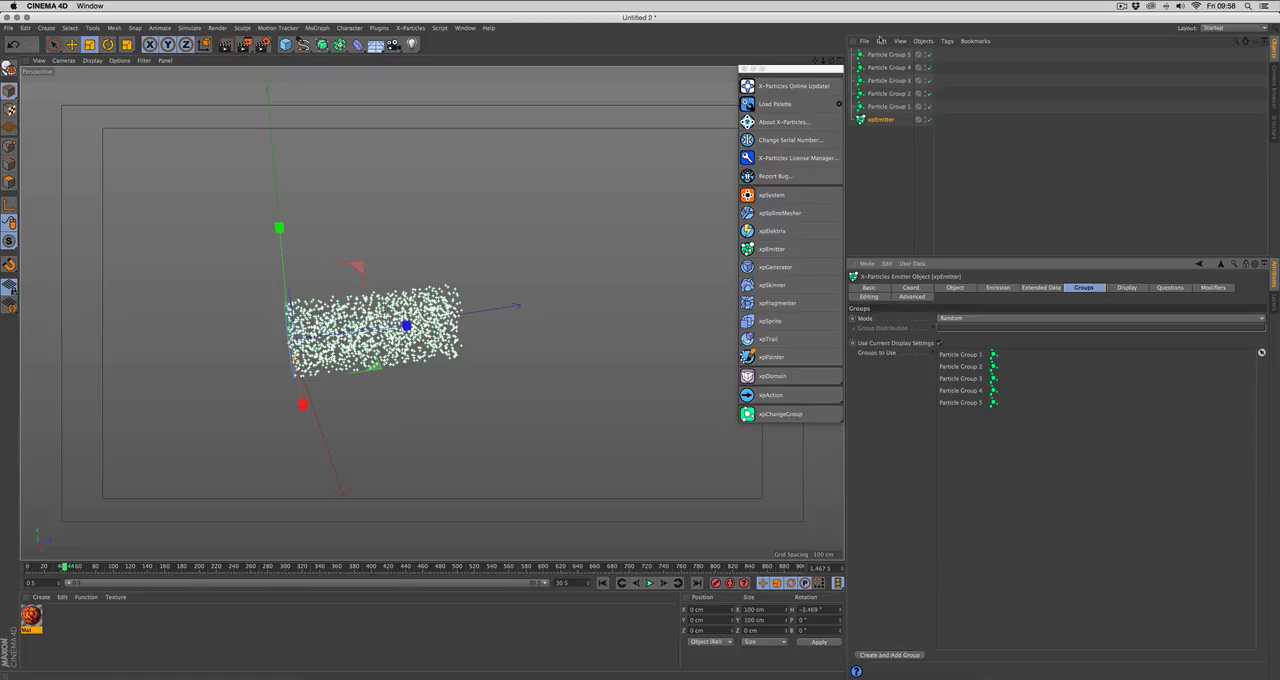
# Step: Color Particle Group 5 blue with a hue of 217° and Particle Group 4 yellow-orange with a hue of 45°
pyautogui.click(889, 54)
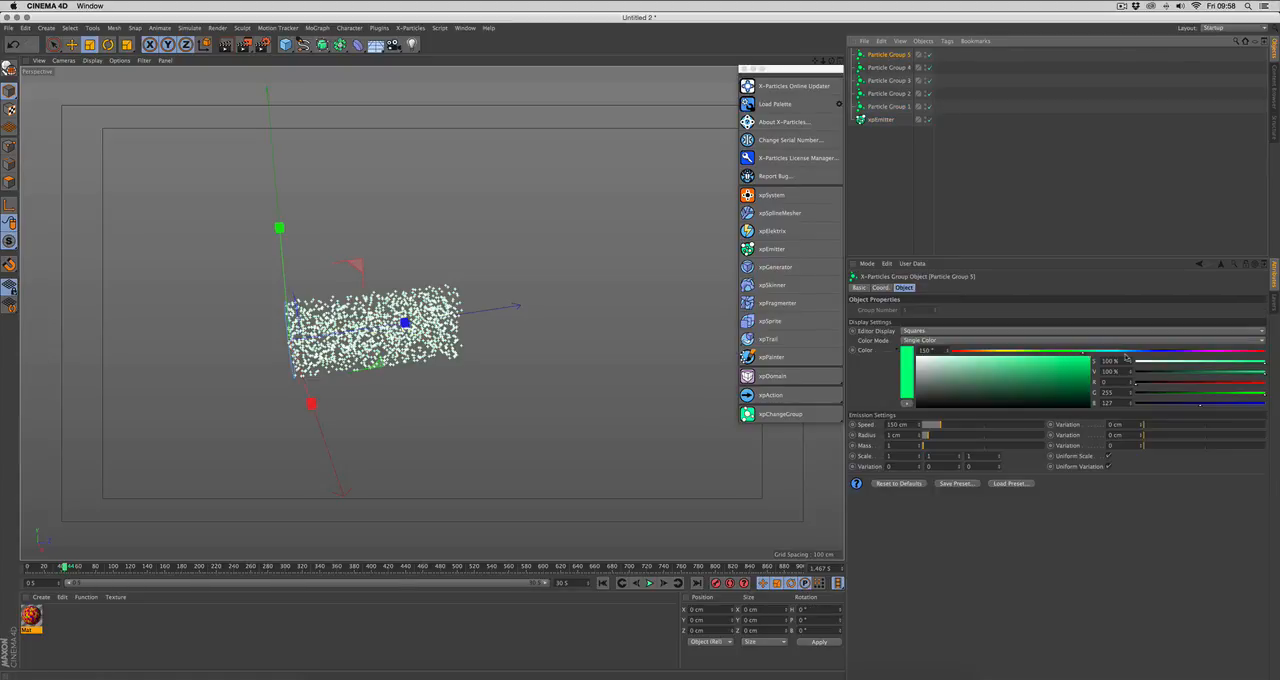
pyautogui.click(1140, 351)
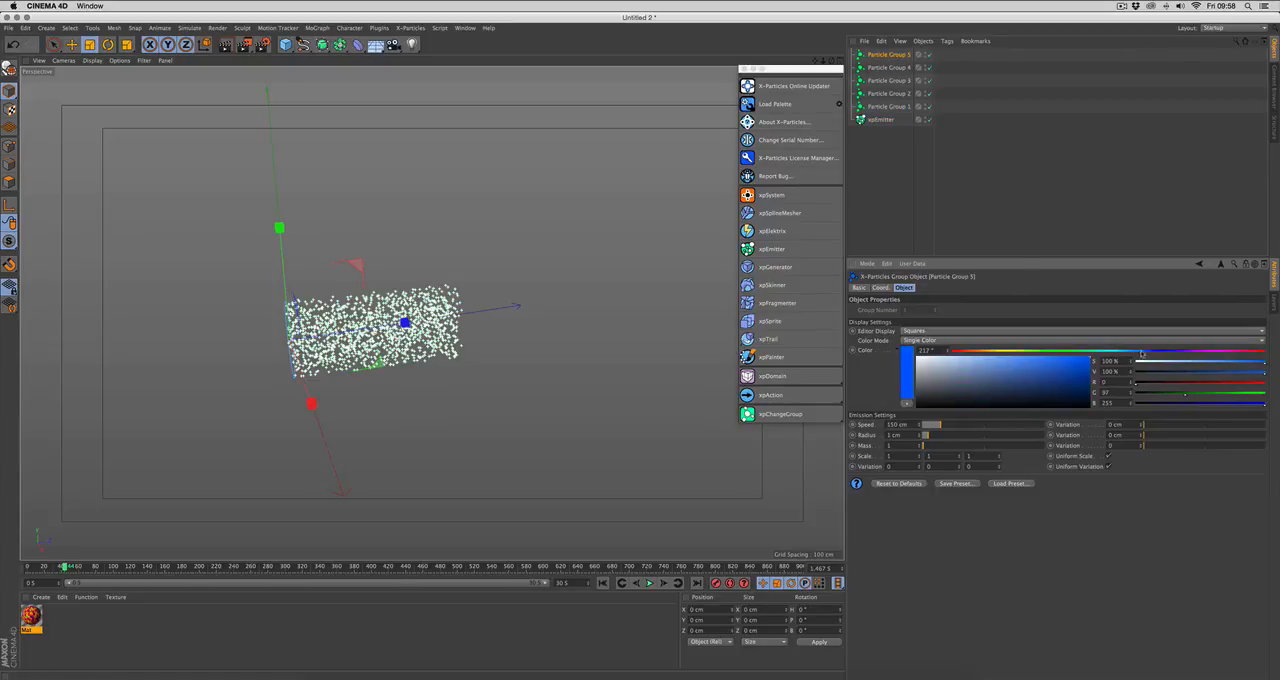
pyautogui.click(889, 67)
pyautogui.click(995, 349)
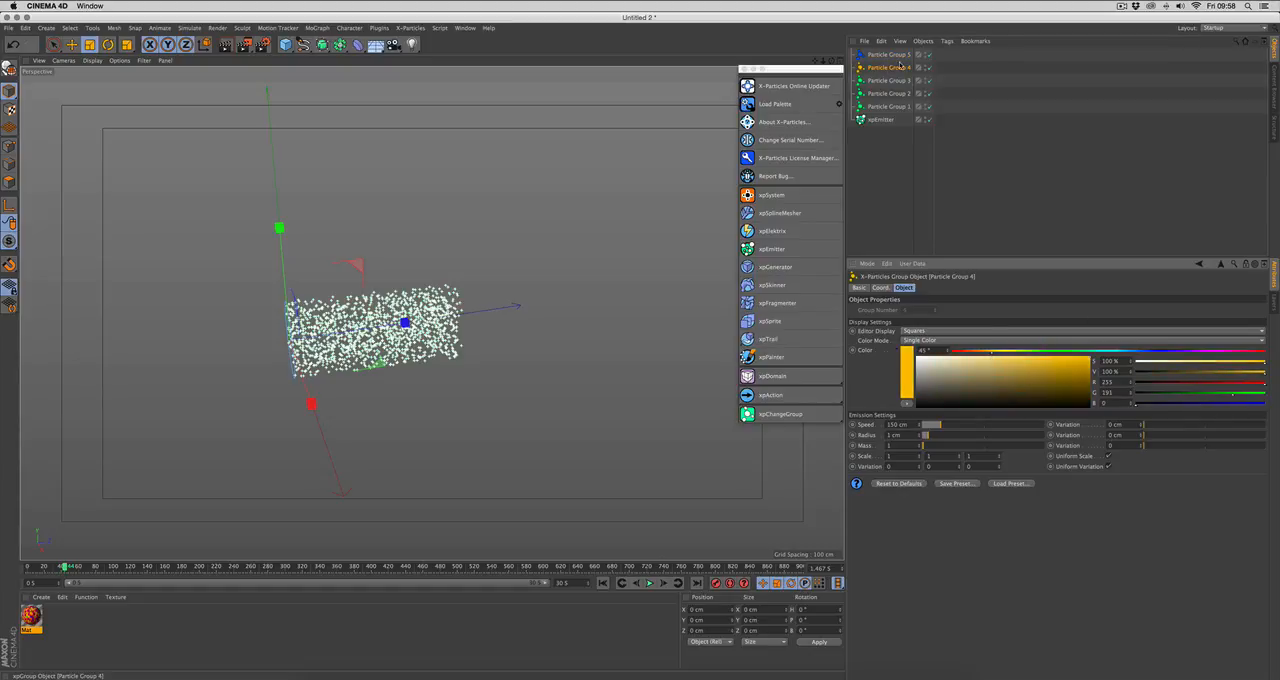
# Step: Color Particle Group 3 magenta and Particle Group 2 orange with a hue of 31°
pyautogui.click(889, 80)
pyautogui.click(1206, 351)
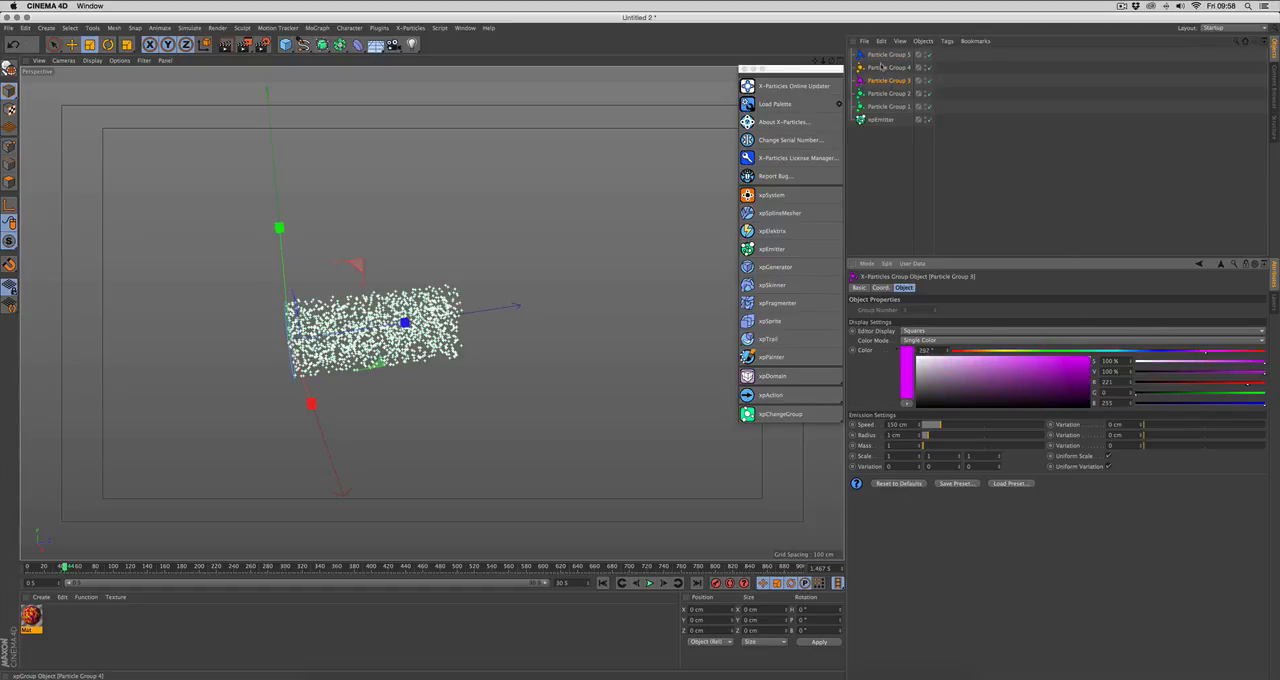
pyautogui.click(889, 93)
pyautogui.moveTo(955, 351); pyautogui.dragTo(980, 351)
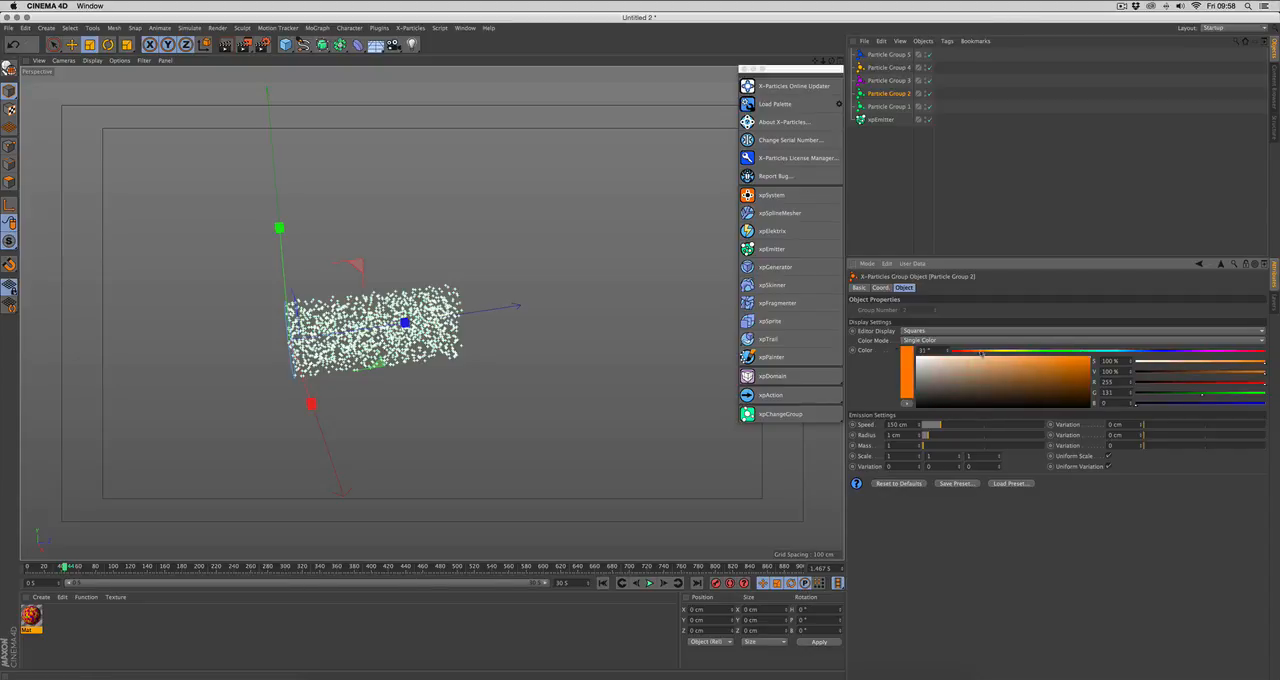
# Step: Give Particle Group 5 a different Editor Display shape and set the Editor Display of Particle Group 4 to Circle
pyautogui.click(889, 54)
pyautogui.click(930, 331)
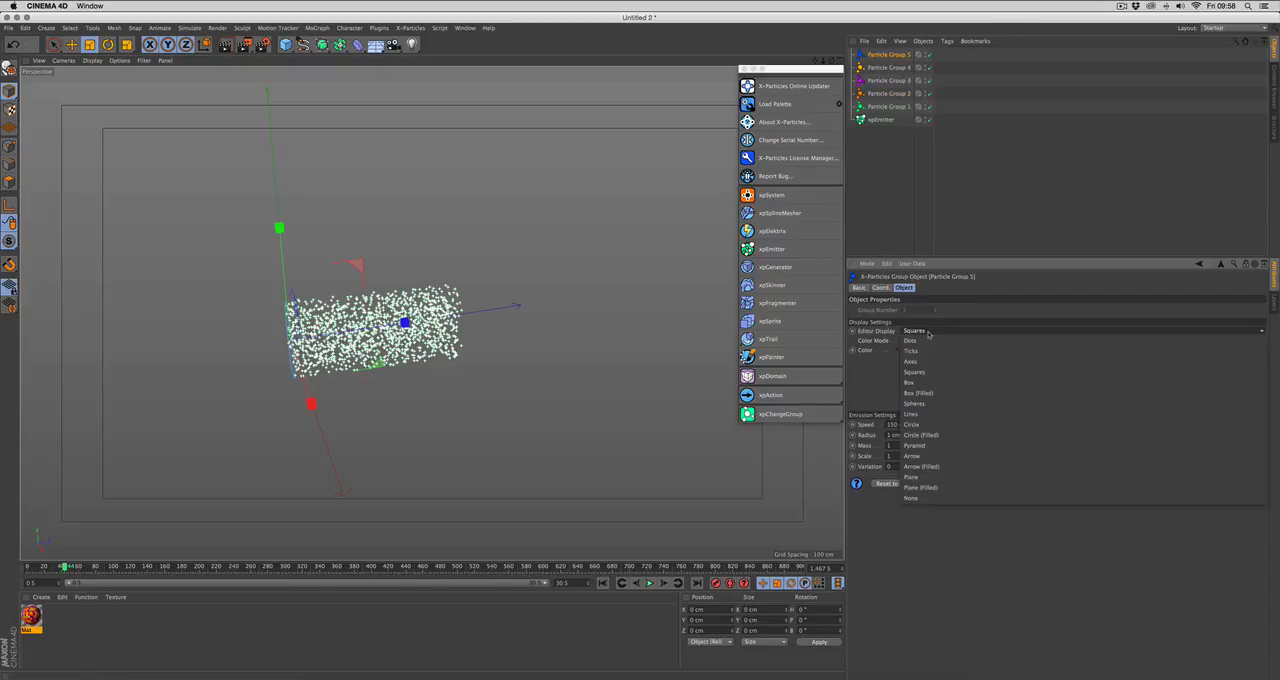
pyautogui.press('Escape')
pyautogui.click(889, 67)
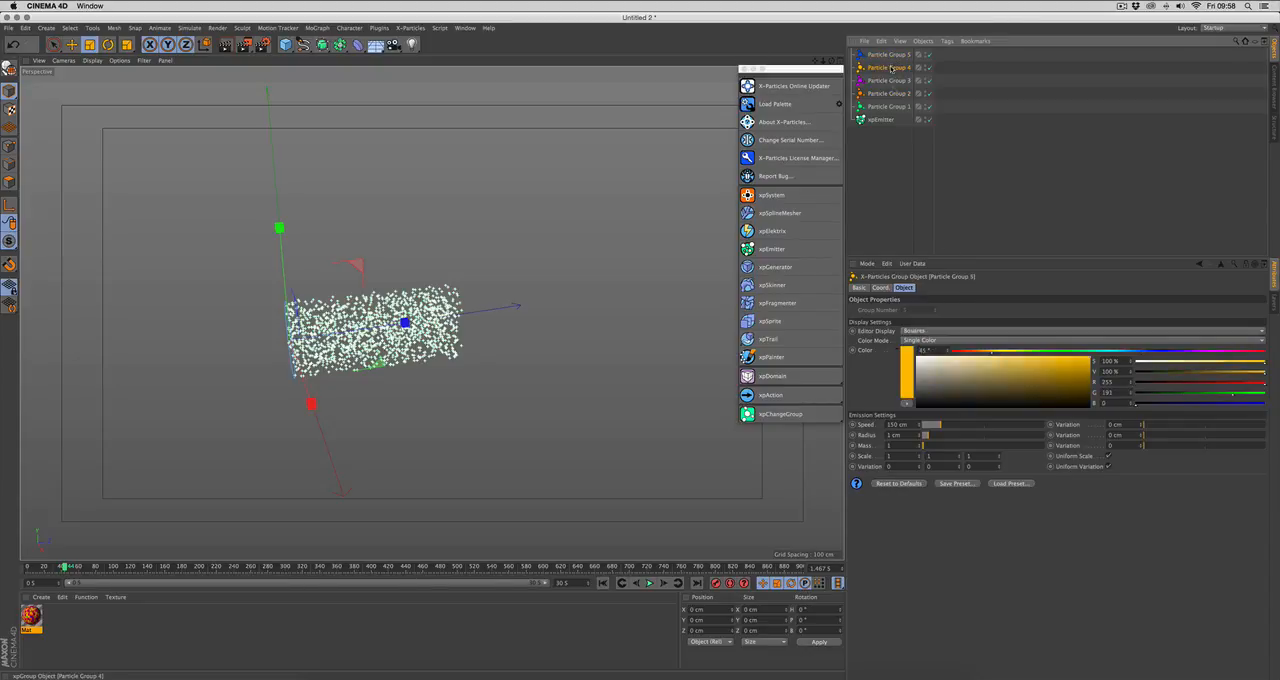
pyautogui.click(933, 332)
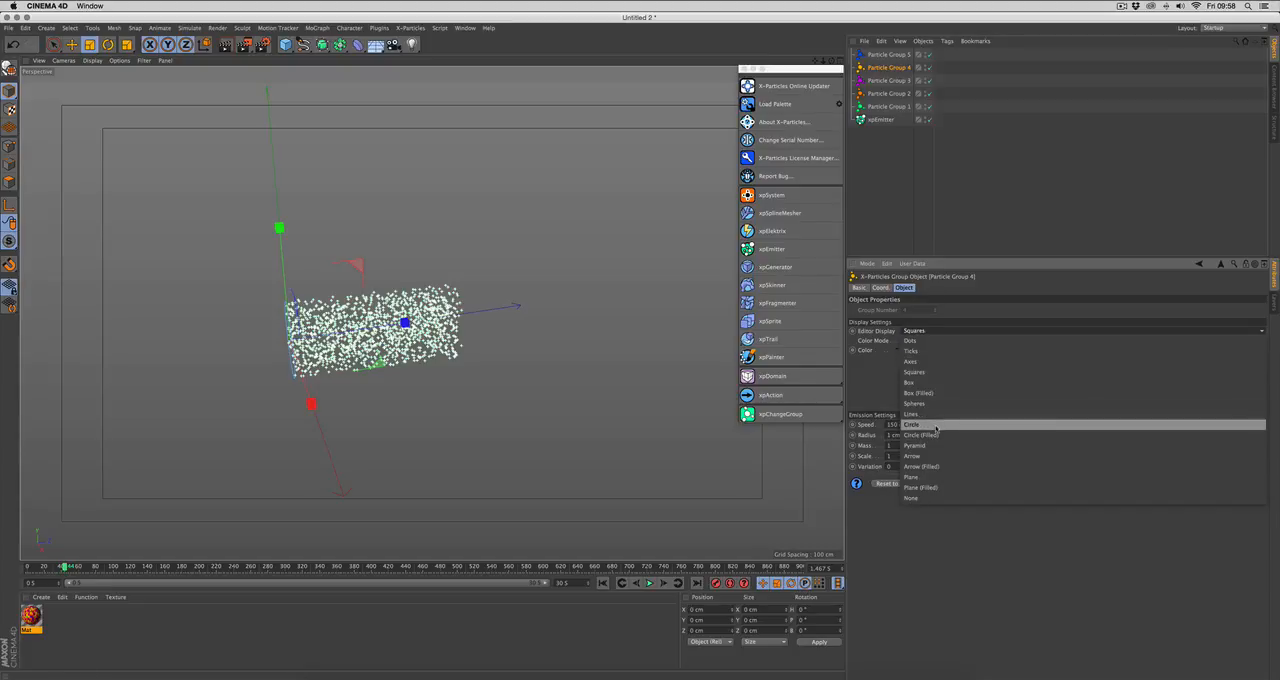
pyautogui.press('Escape')
# Step: Give Particle Group 3 a different Editor Display shape and set the Editor Display of Particle Group 2 to Arrow
pyautogui.click(889, 80)
pyautogui.click(934, 331)
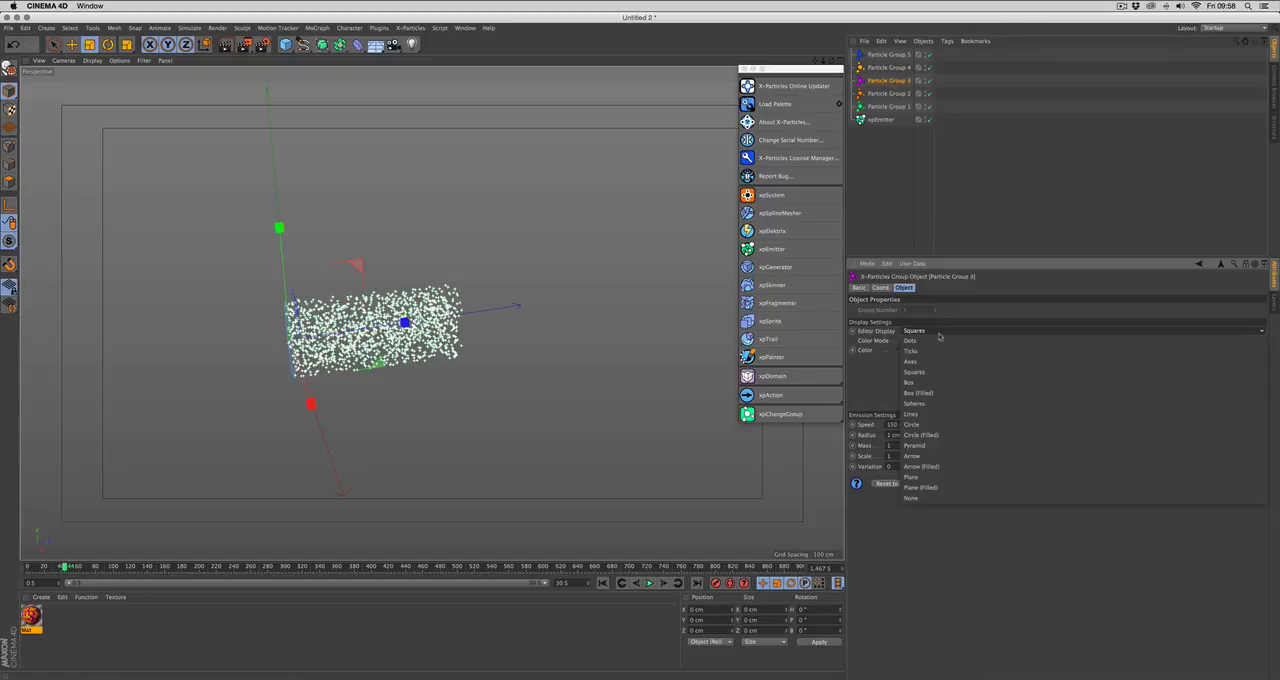
pyautogui.press('Escape')
pyautogui.click(889, 93)
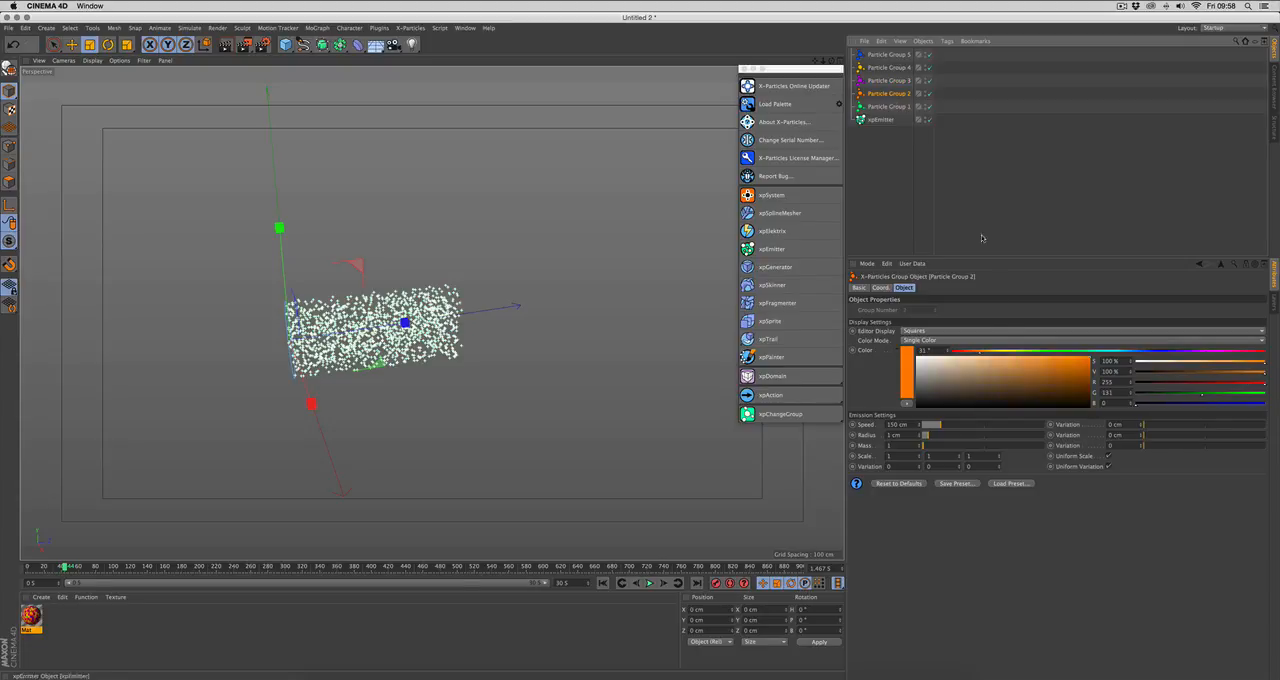
pyautogui.click(946, 331)
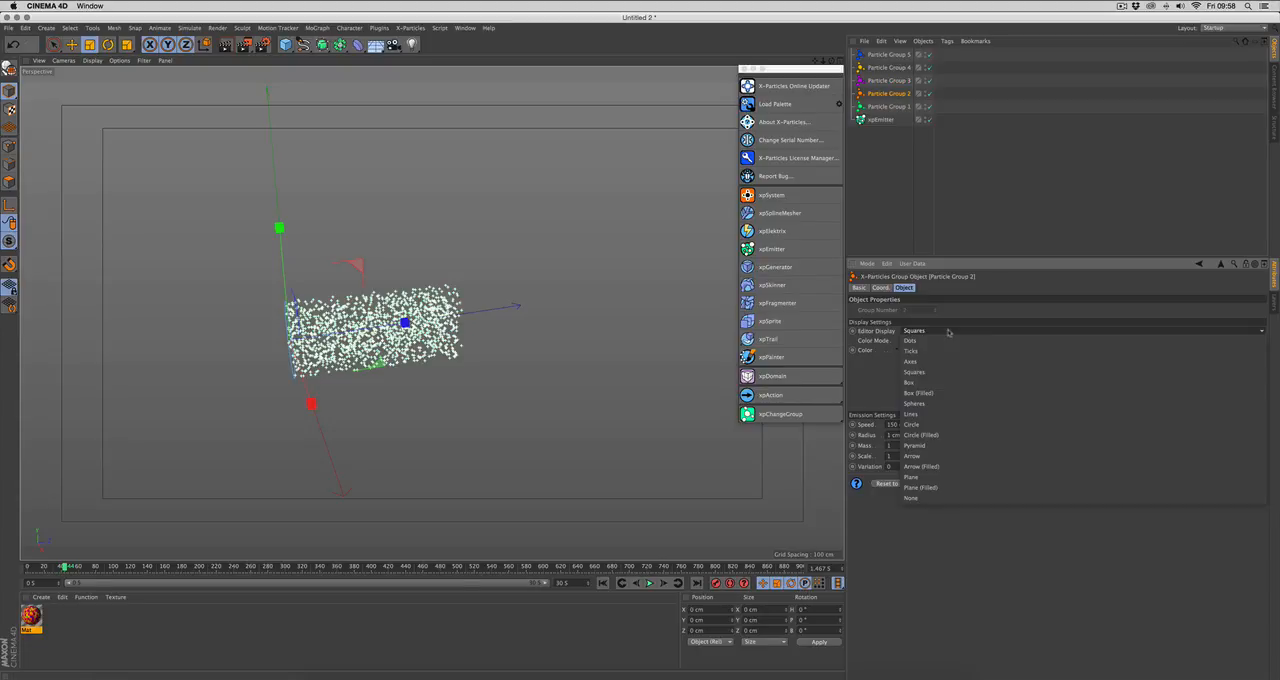
pyautogui.click(945, 457)
# Step: Play the simulation from the first frame to about frame 64 and inspect the grouped particles' colors and shapes up close
pyautogui.click(603, 583)
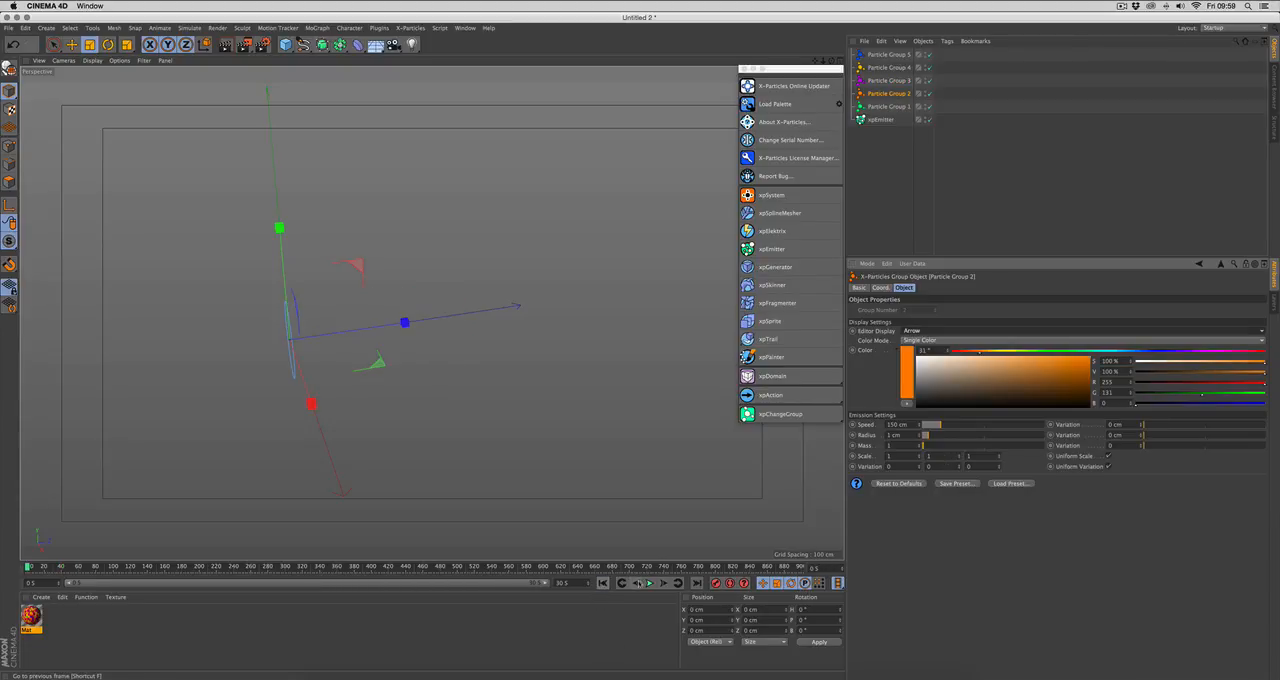
pyautogui.click(649, 583)
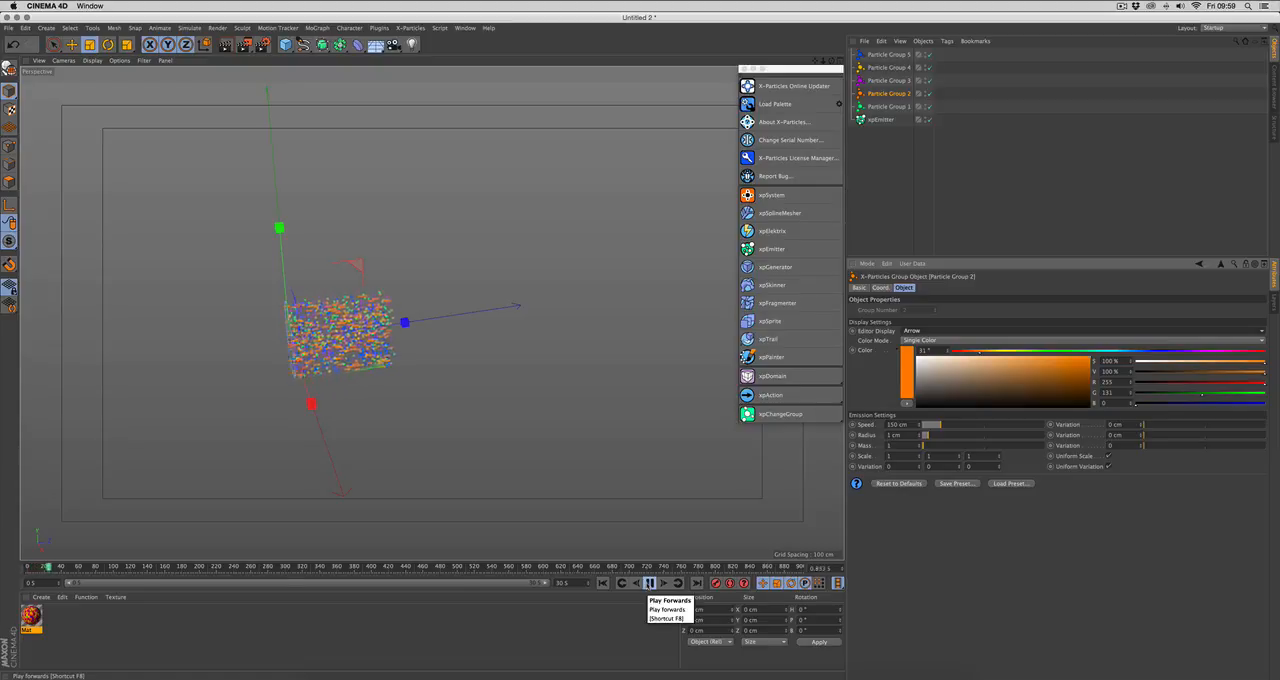
pyautogui.click(649, 584)
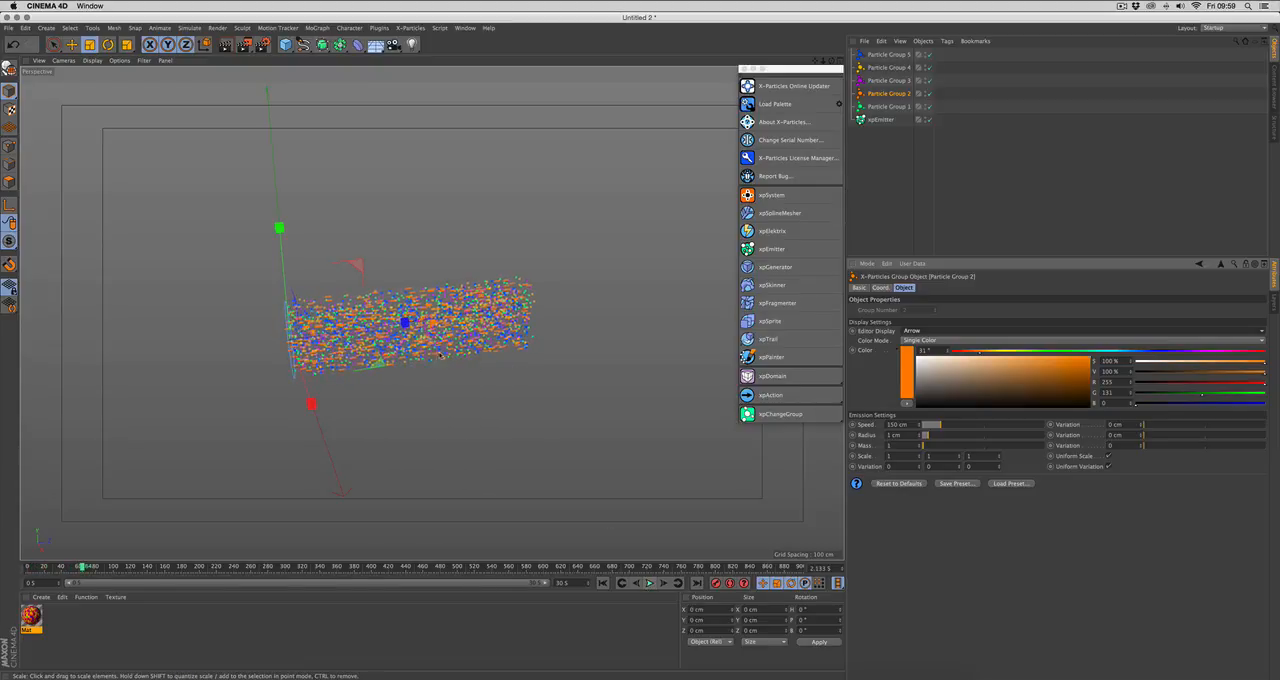
pyautogui.keyDown('alt'); pyautogui.moveTo(422, 343); pyautogui.dragTo(585, 330, button='right'); pyautogui.keyUp('alt')
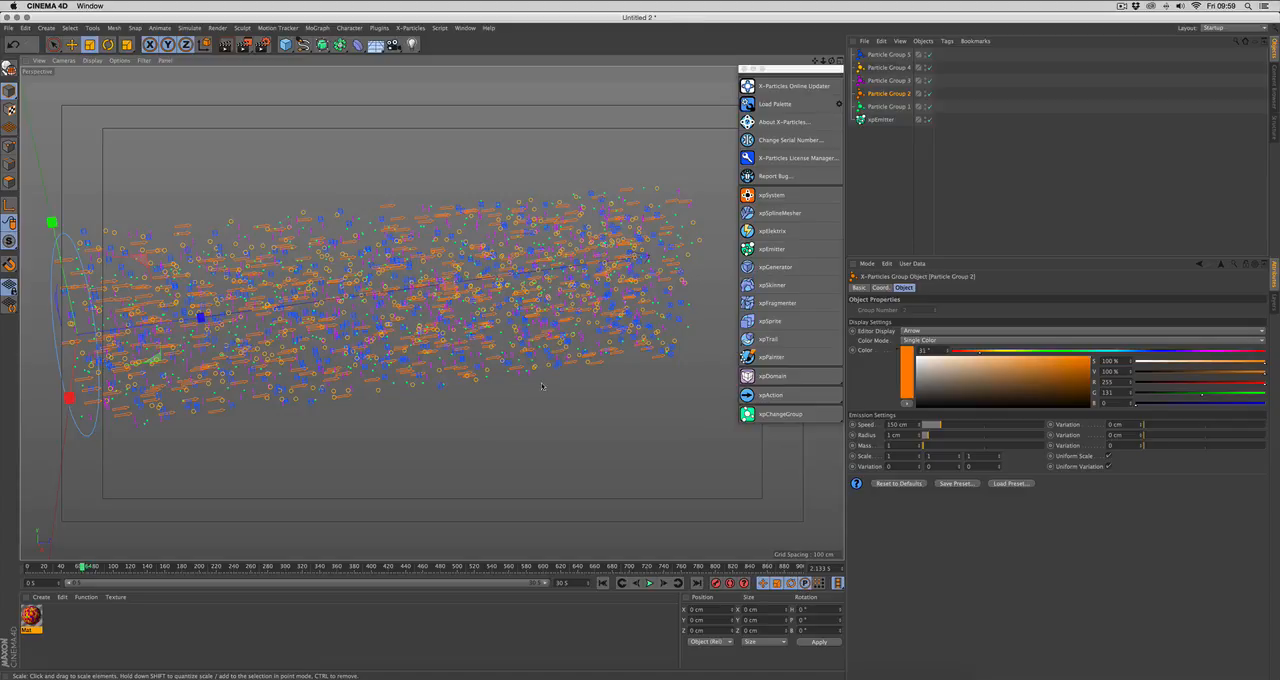
pyautogui.keyDown('alt'); pyautogui.moveTo(543, 386); pyautogui.dragTo(493, 412, button='right'); pyautogui.keyUp('alt')
pyautogui.keyDown('alt'); pyautogui.moveTo(493, 415); pyautogui.dragTo(458, 408, button='middle'); pyautogui.keyUp('alt')
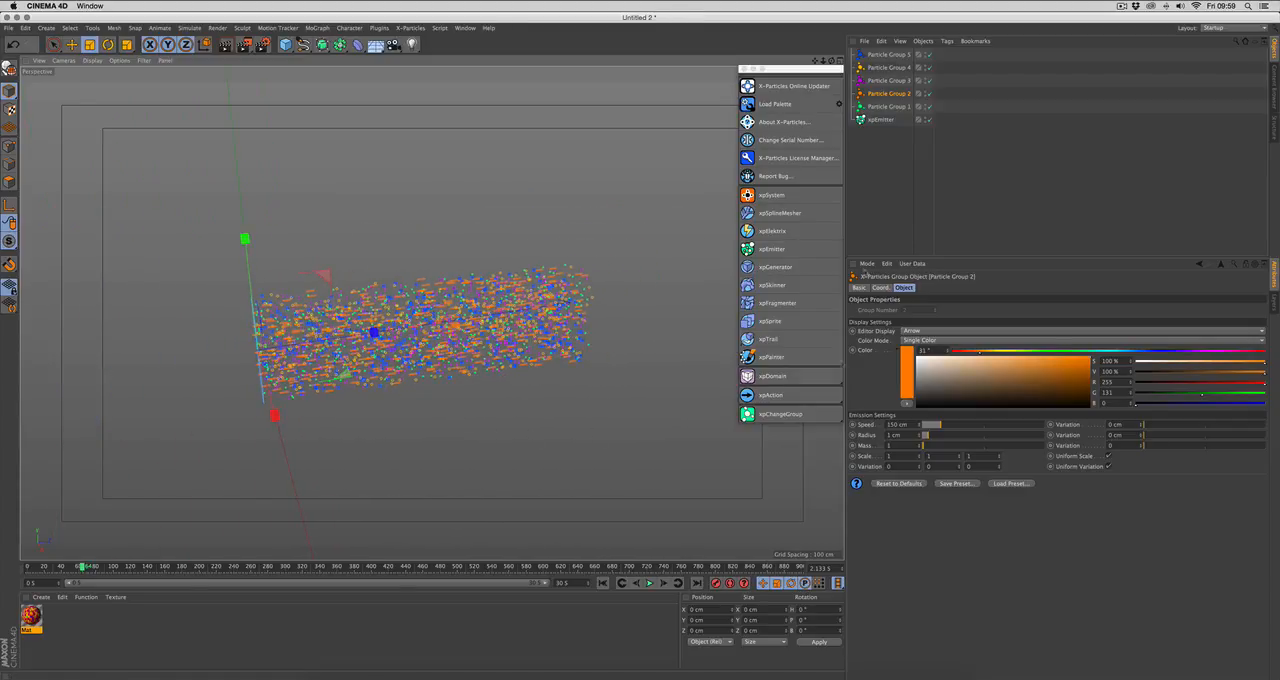
# Step: Delete all five particle groups, Particle Group 1 through Particle Group 5, from the scene
pyautogui.click(886, 107)
pyautogui.keyDown('shift'); pyautogui.click(887, 56); pyautogui.keyUp('shift')
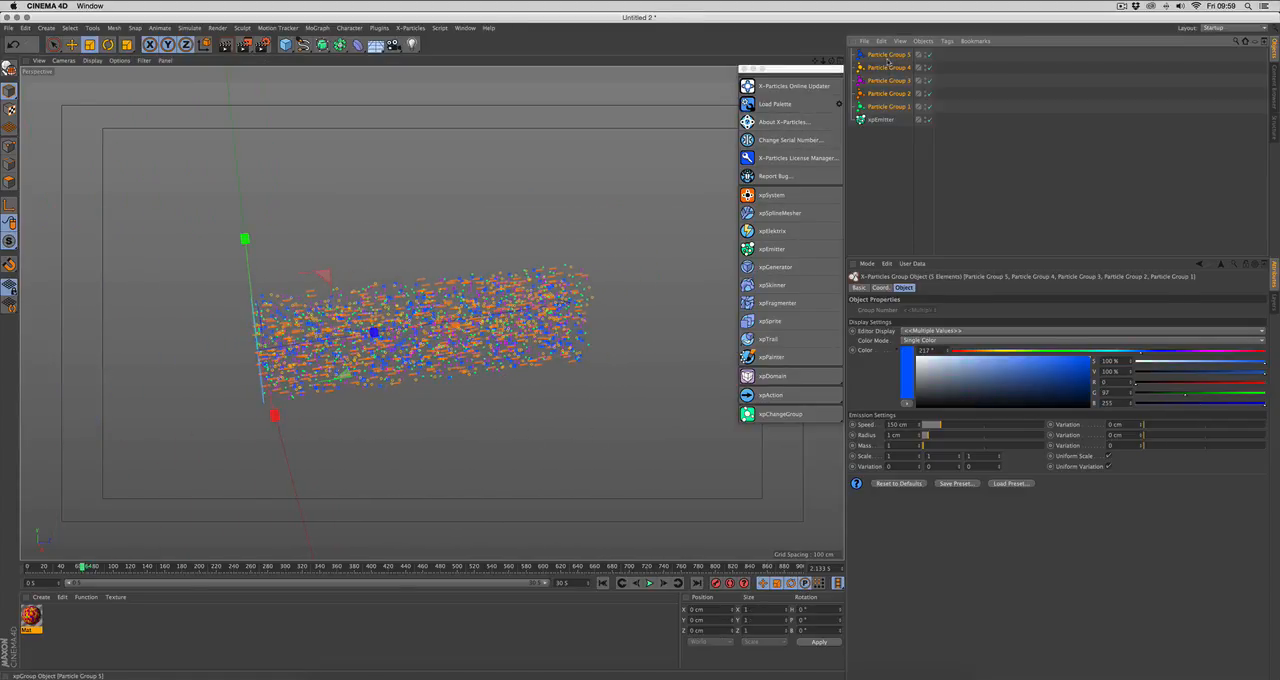
pyautogui.press('Delete')
# Step: Open the xpEmitter's Display settings and replay the ungrouped particle simulation from the first frame to about frame 46
pyautogui.click(878, 55)
pyautogui.click(998, 288)
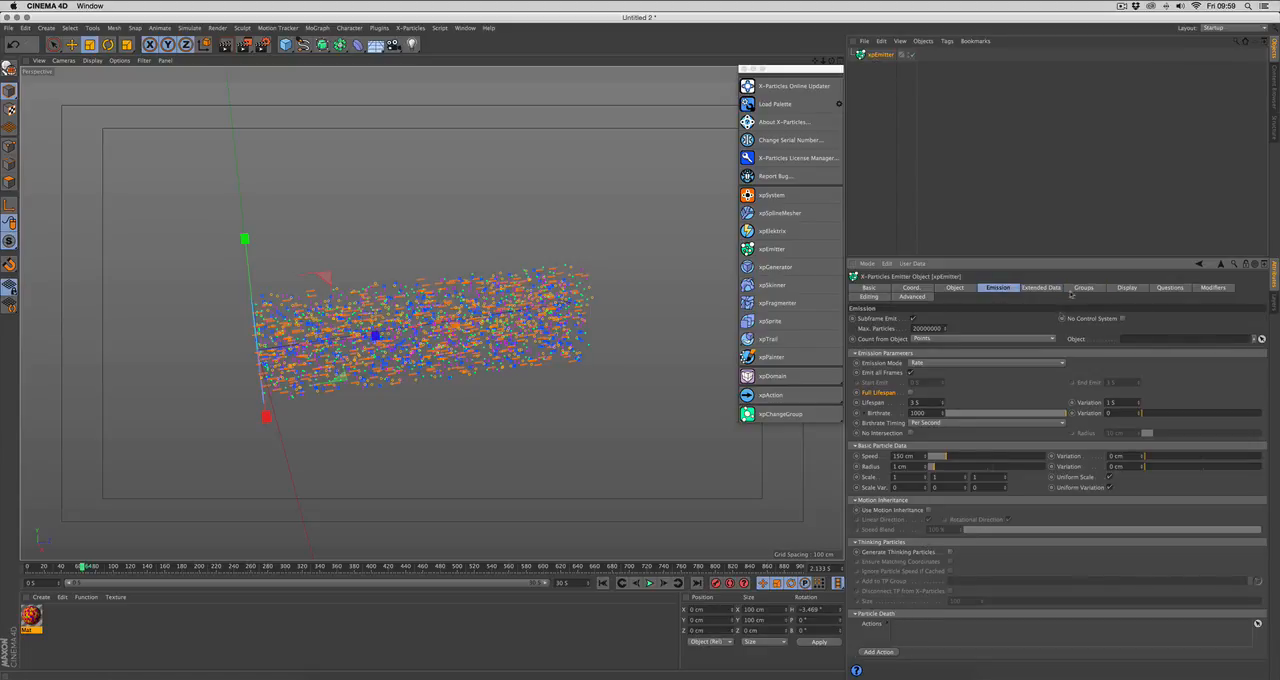
pyautogui.click(1042, 288)
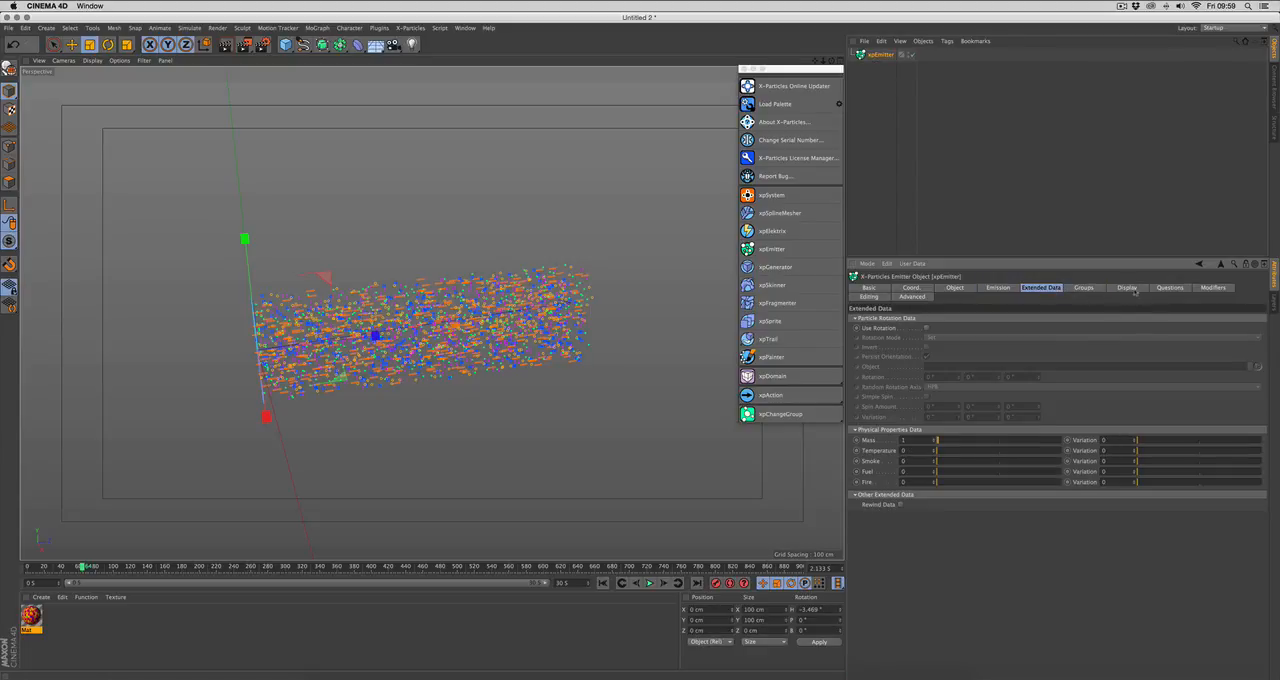
pyautogui.click(1128, 288)
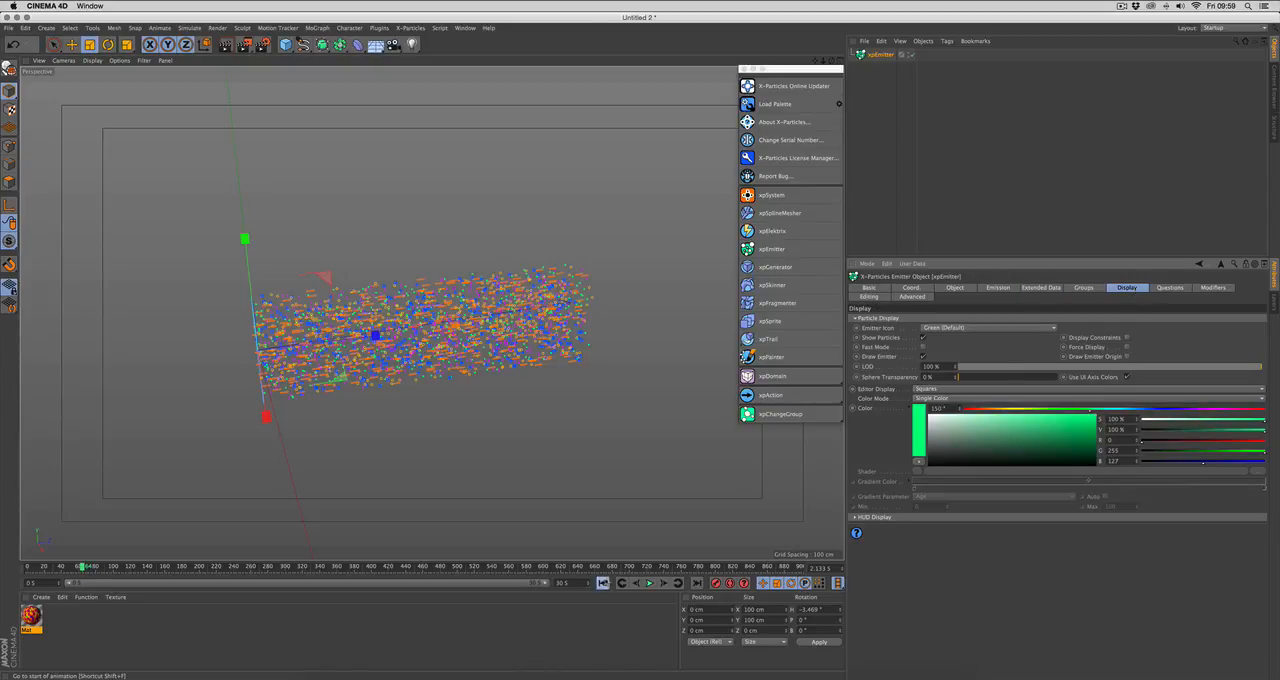
pyautogui.click(603, 583)
pyautogui.click(649, 583)
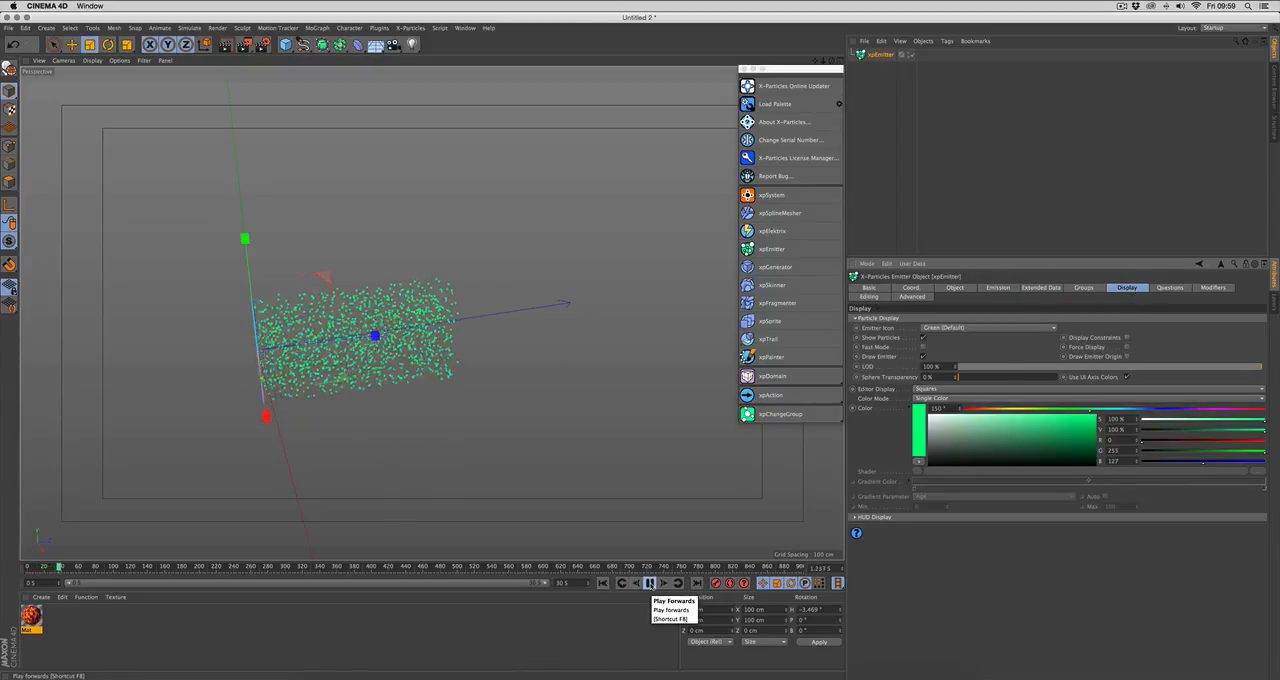
pyautogui.click(649, 583)
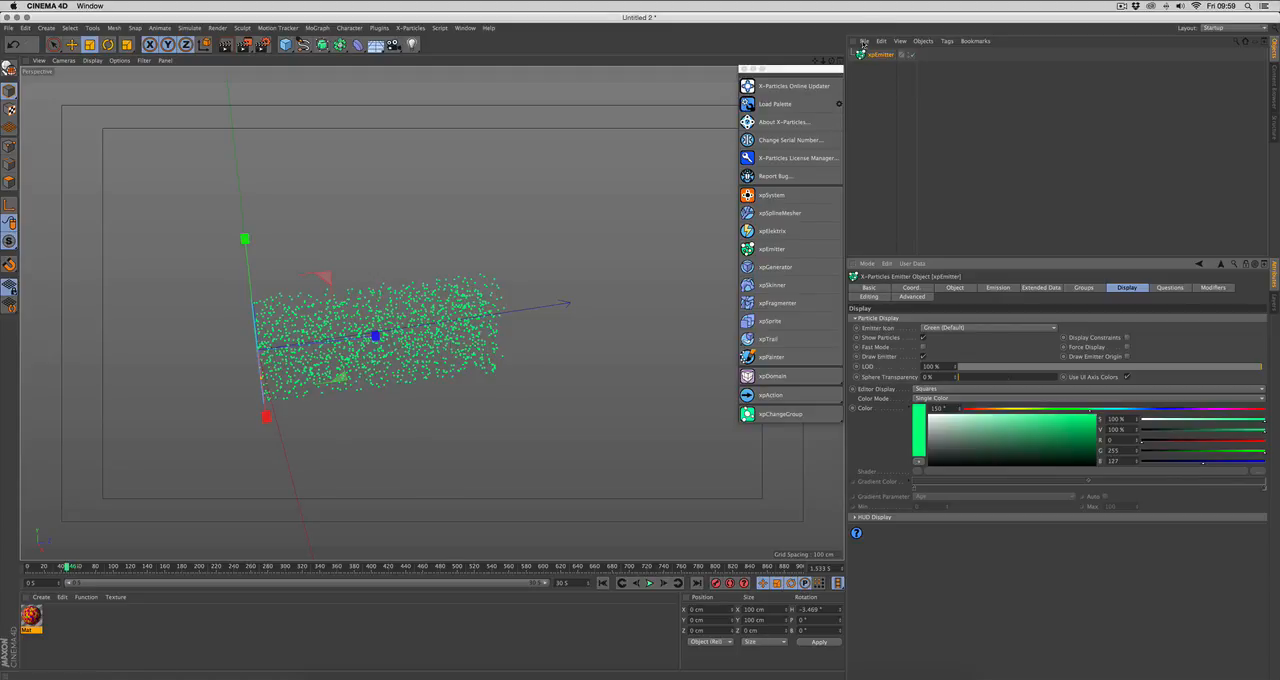
# Step: Try the Light Blue and Pink emitter icons for the xpEmitter, and restore the icon to Green (Default)
pyautogui.click(973, 327)
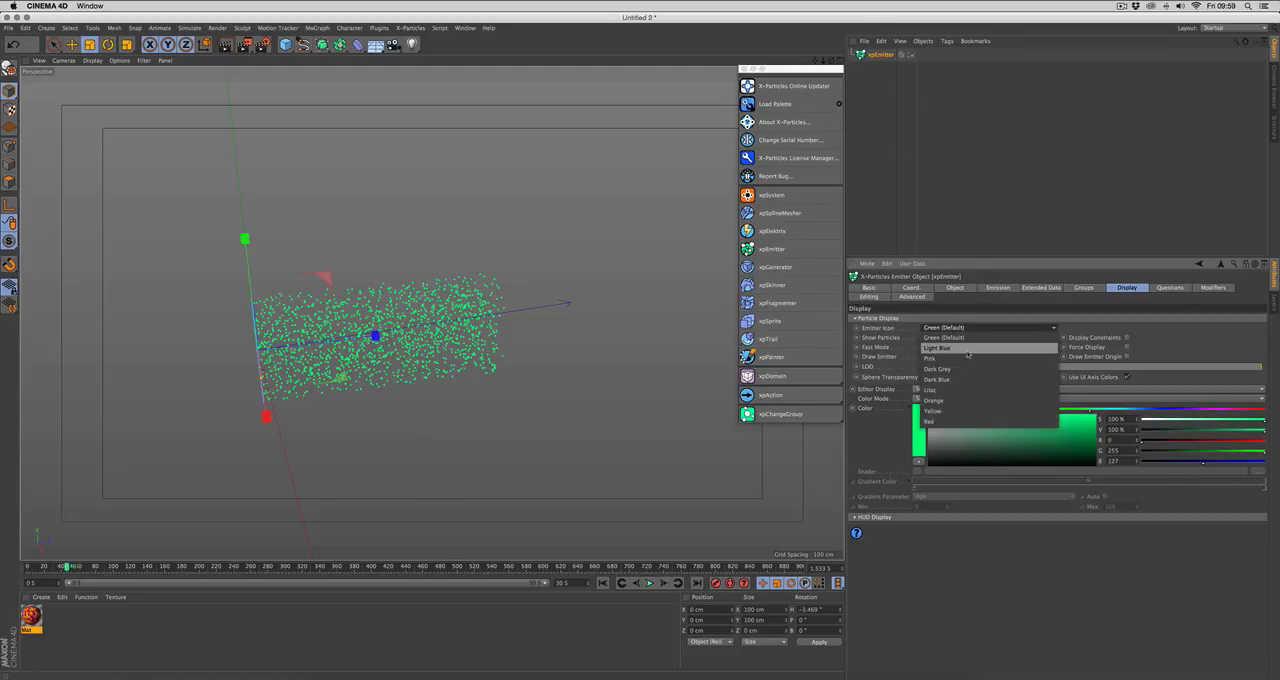
pyautogui.click(967, 350)
pyautogui.click(966, 331)
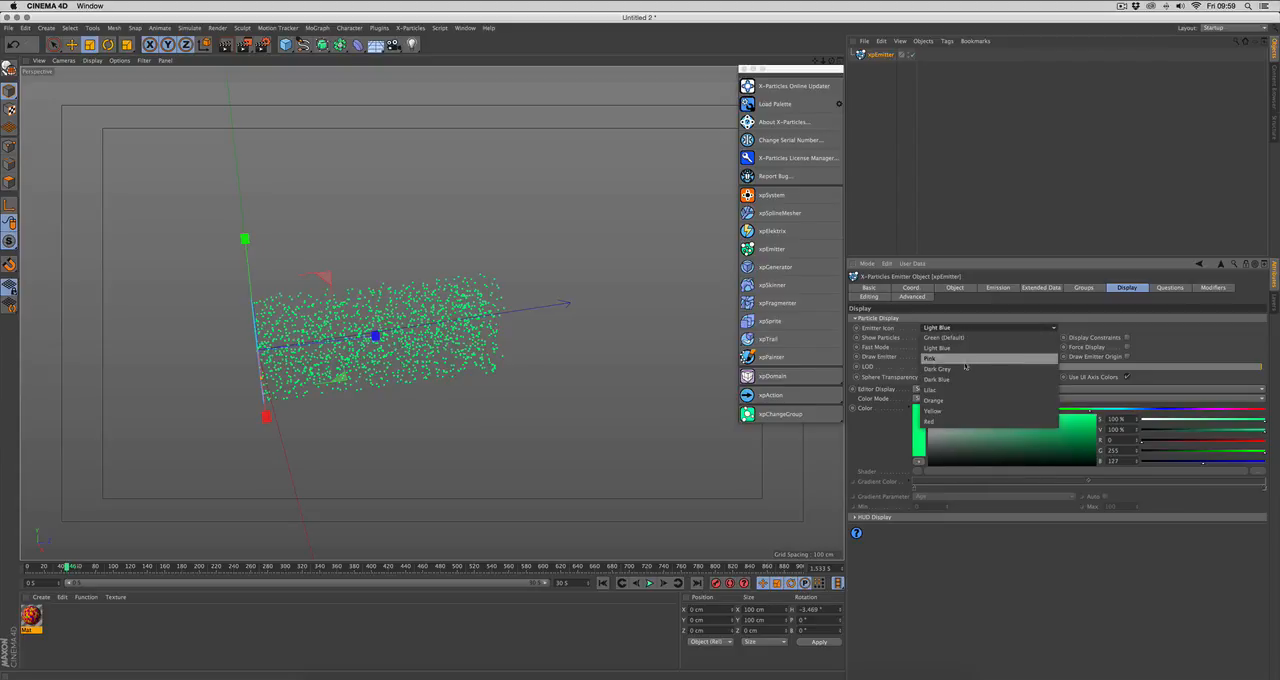
pyautogui.click(966, 341)
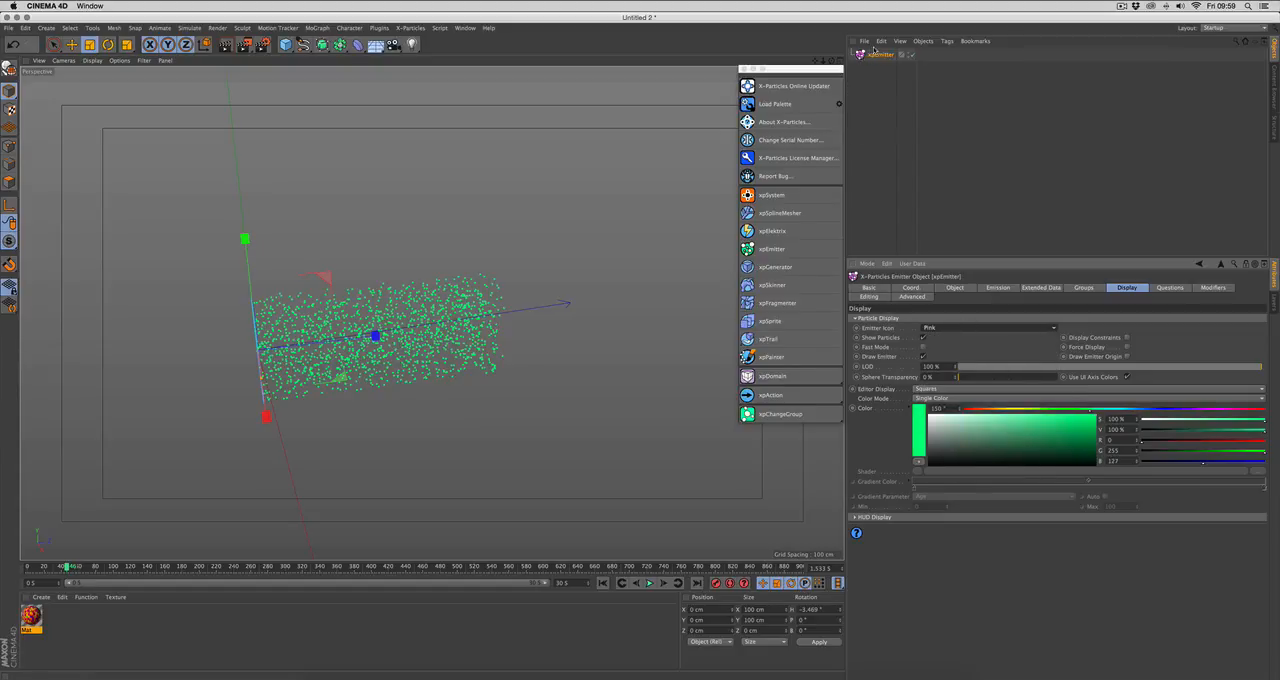
pyautogui.click(948, 329)
pyautogui.click(948, 338)
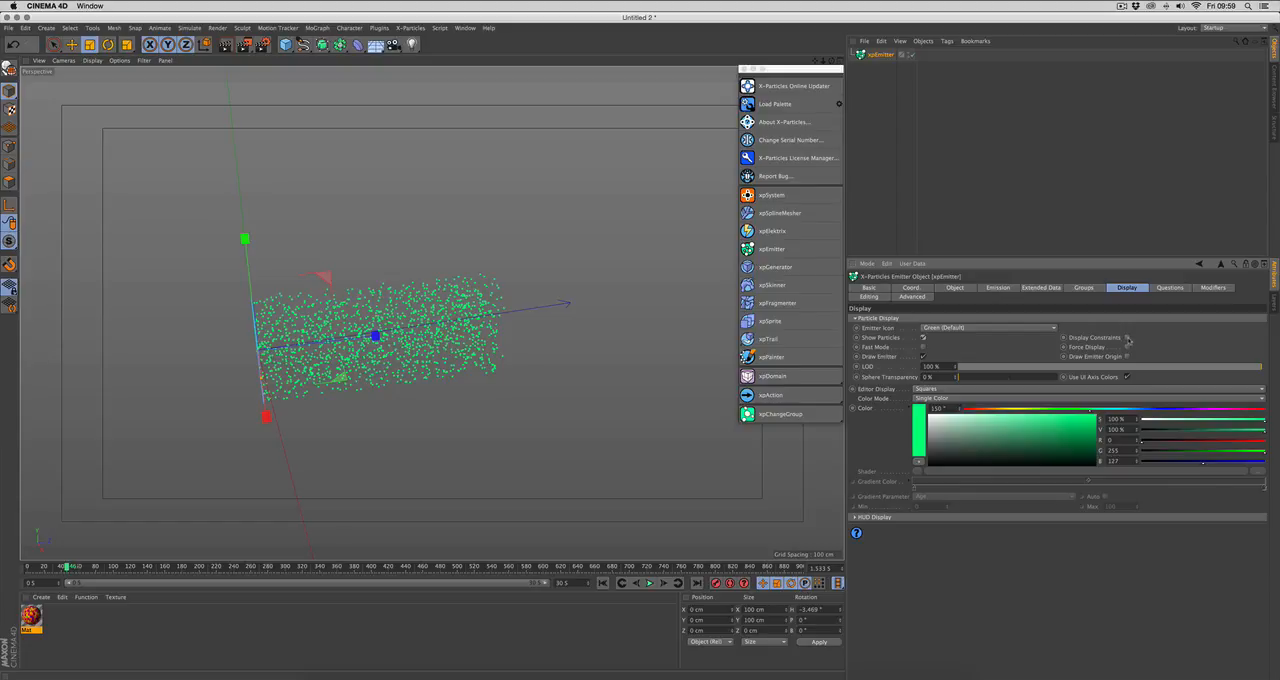
# Step: Switch the emitter's Fast Mode on and back off, and toggle Draw Emitter off and back on
pyautogui.click(923, 346)
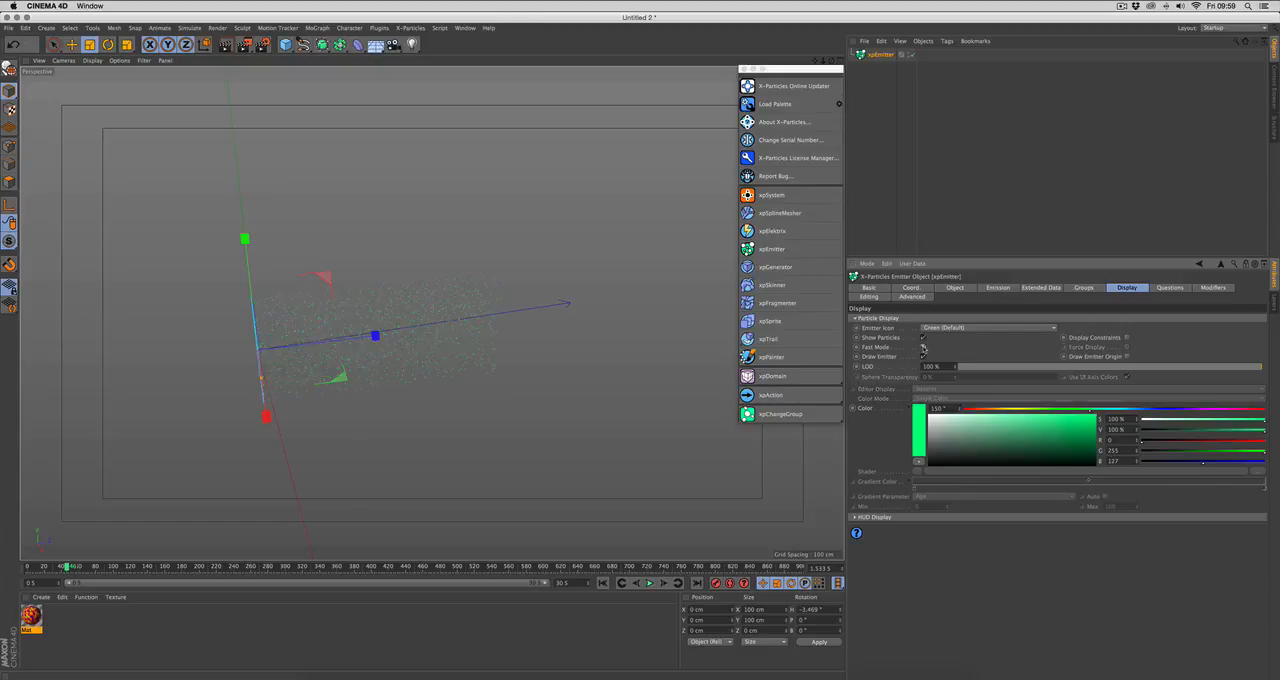
pyautogui.click(923, 347)
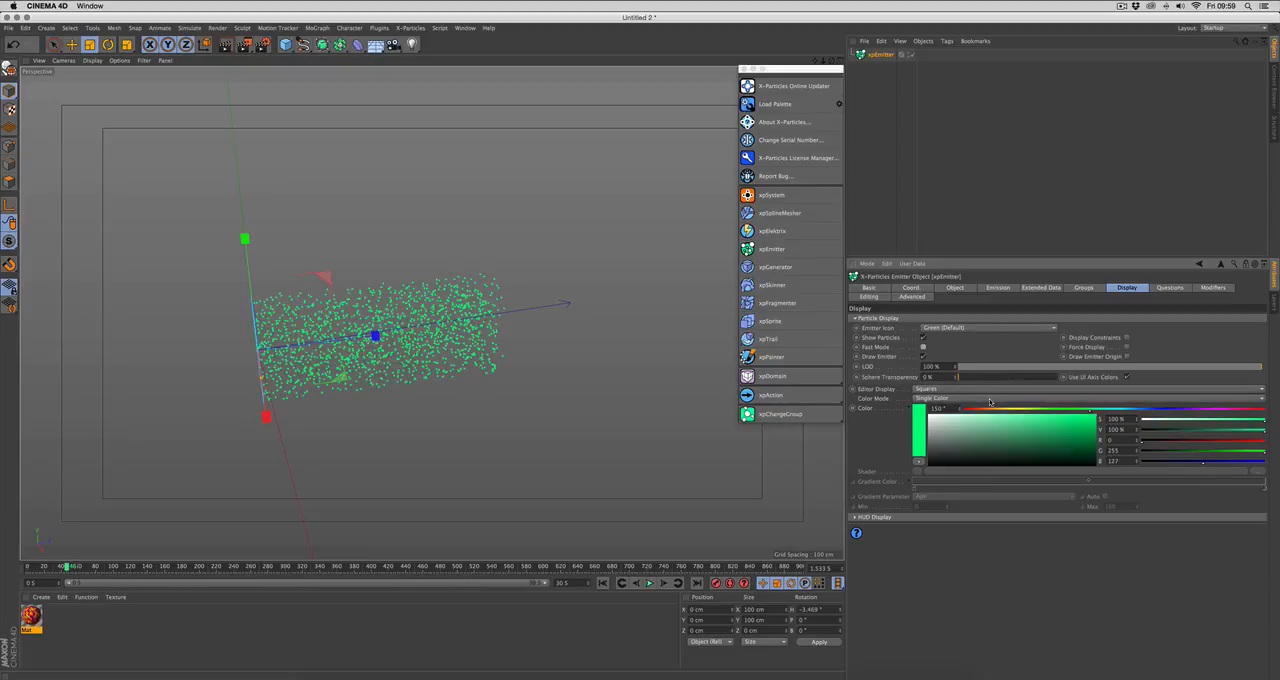
pyautogui.keyDown('alt'); pyautogui.moveTo(623, 352); pyautogui.dragTo(683, 358); pyautogui.keyUp('alt')
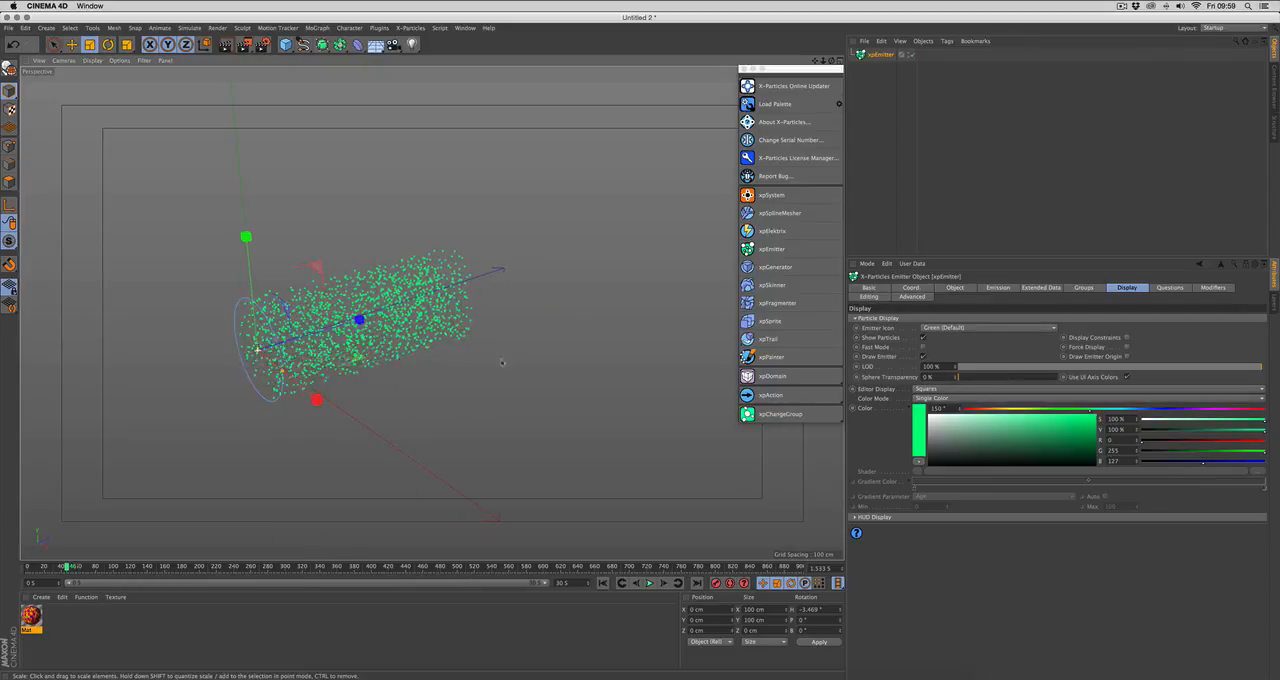
pyautogui.click(923, 357)
pyautogui.click(923, 357)
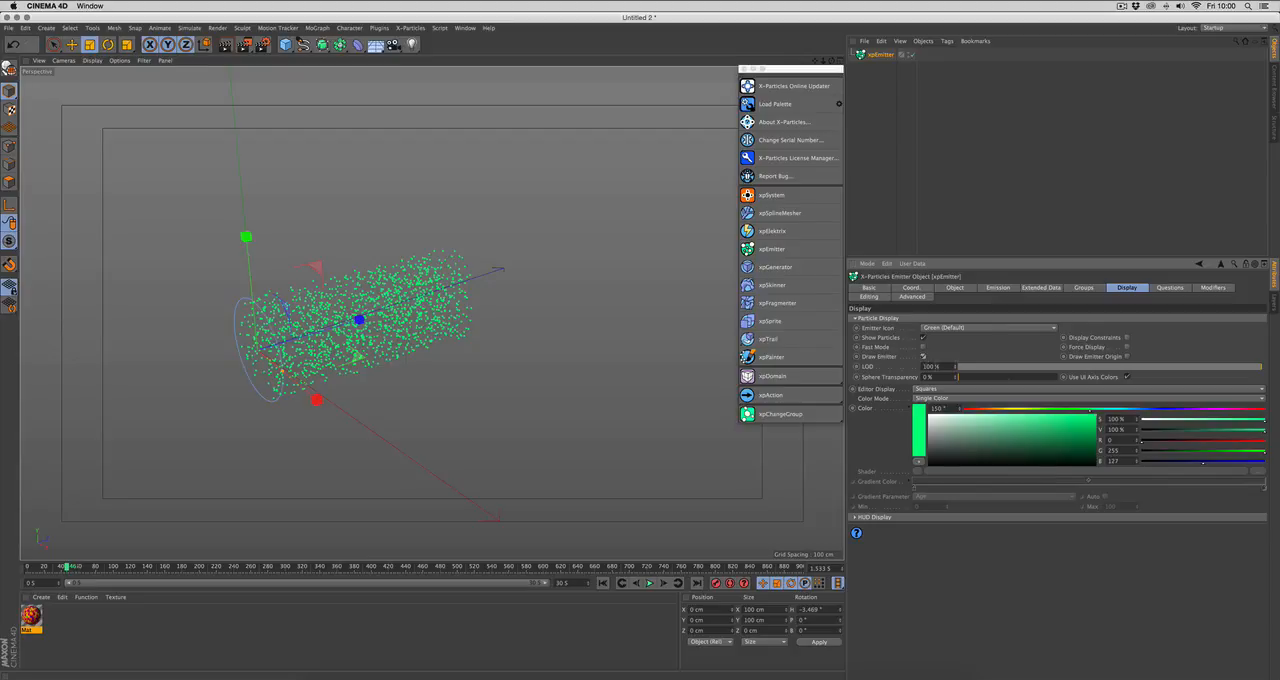
pyautogui.keyDown('alt'); pyautogui.moveTo(736, 411); pyautogui.dragTo(670, 411); pyautogui.keyUp('alt')
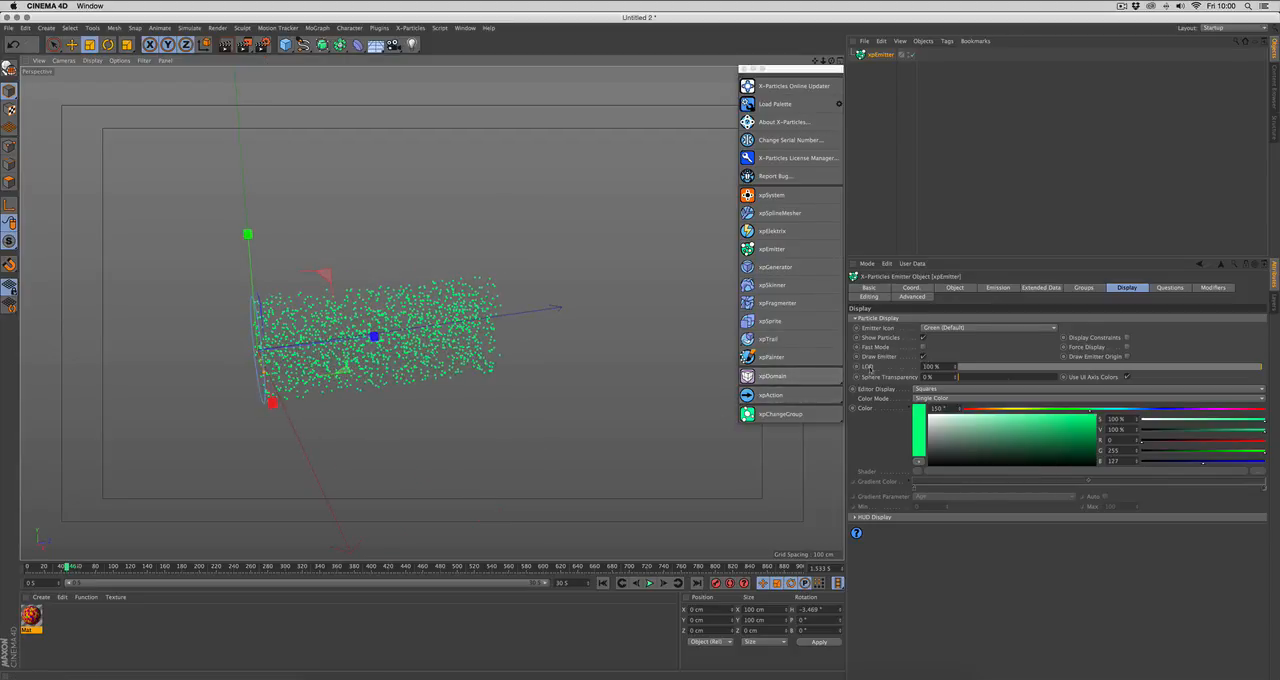
# Step: Test a display LOD of 17% by replaying the simulation to about frame 27, and restore the LOD to 100%
pyautogui.moveTo(1053, 368); pyautogui.dragTo(1010, 366)
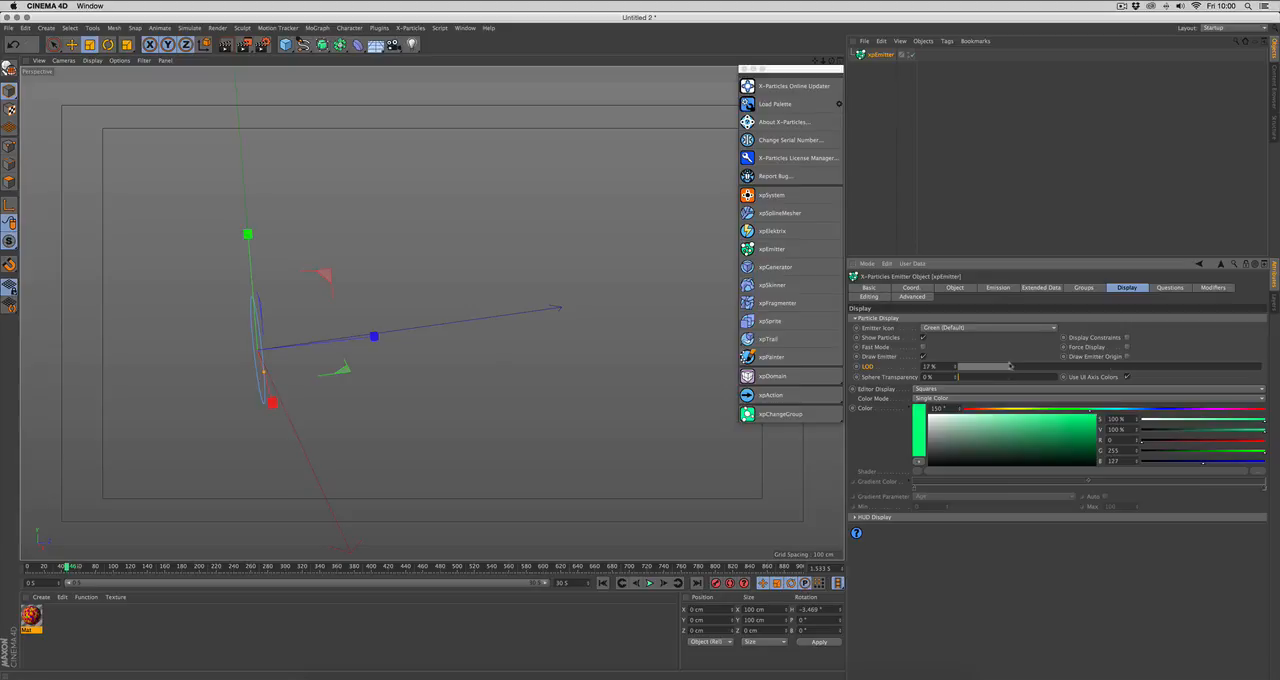
pyautogui.click(603, 583)
pyautogui.click(649, 583)
pyautogui.click(649, 584)
pyautogui.moveTo(1090, 369); pyautogui.dragTo(1279, 389)
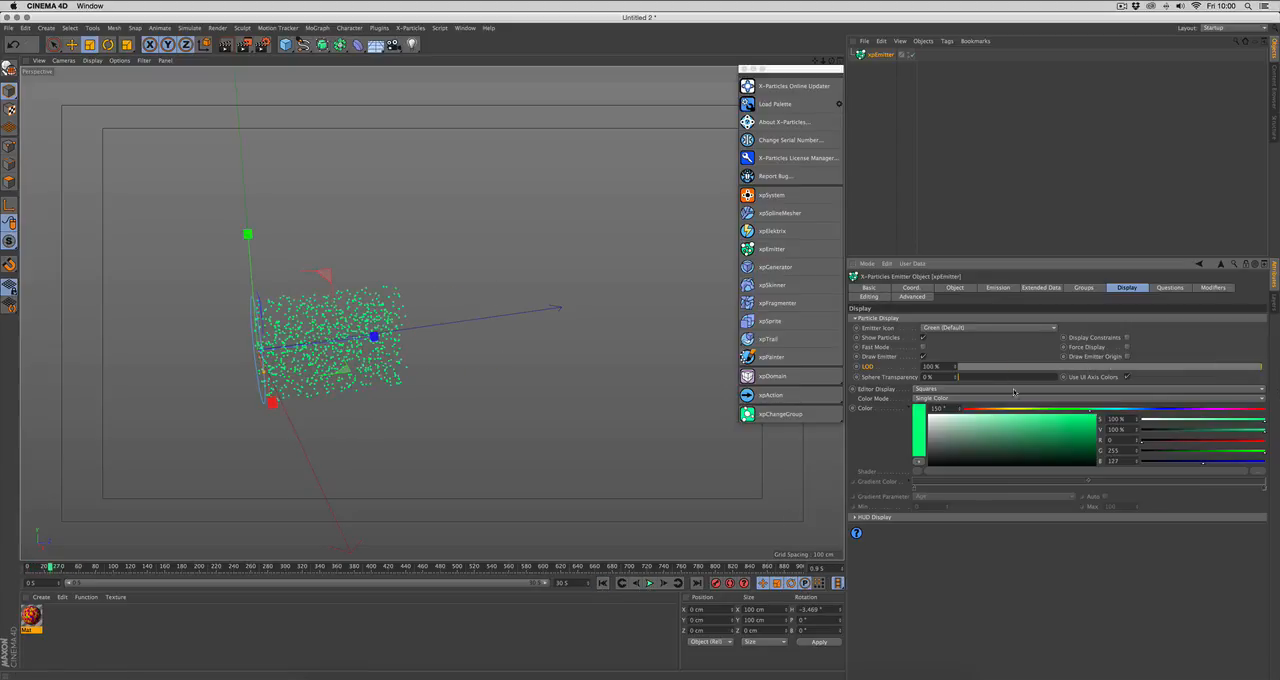
# Step: Preview the particles with Plane as the Editor Display by replaying the simulation, and set it back to Squares
pyautogui.click(941, 390)
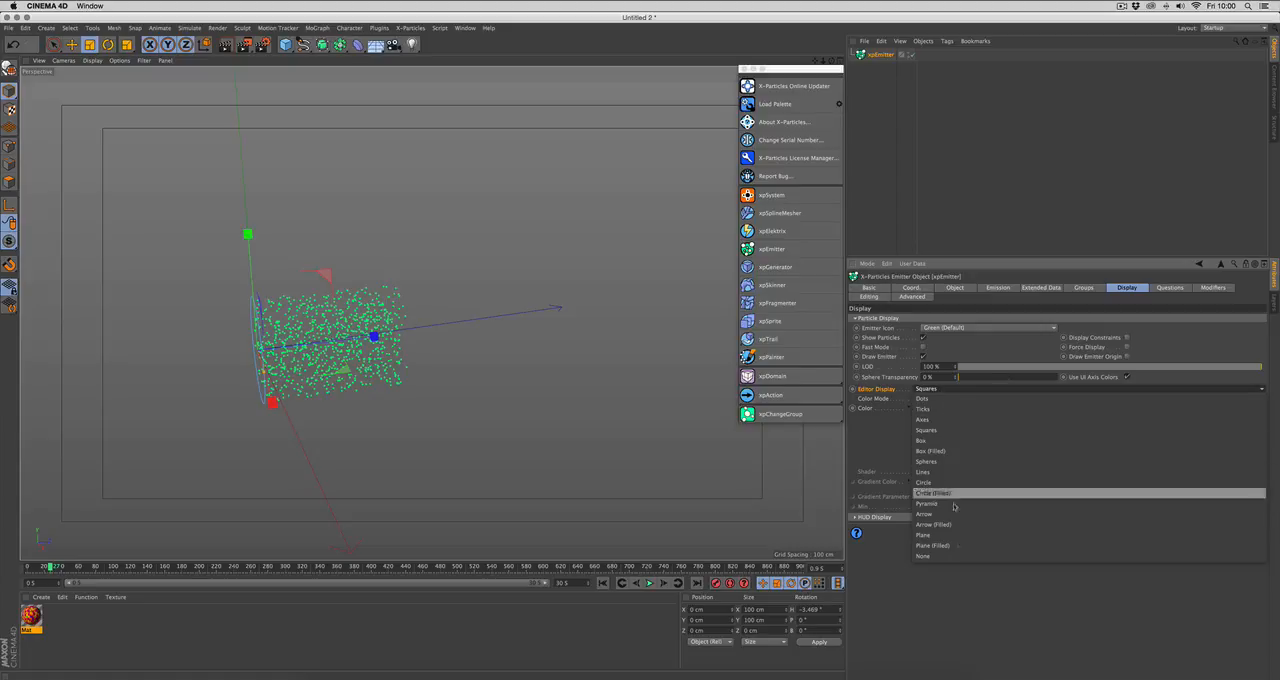
pyautogui.click(965, 537)
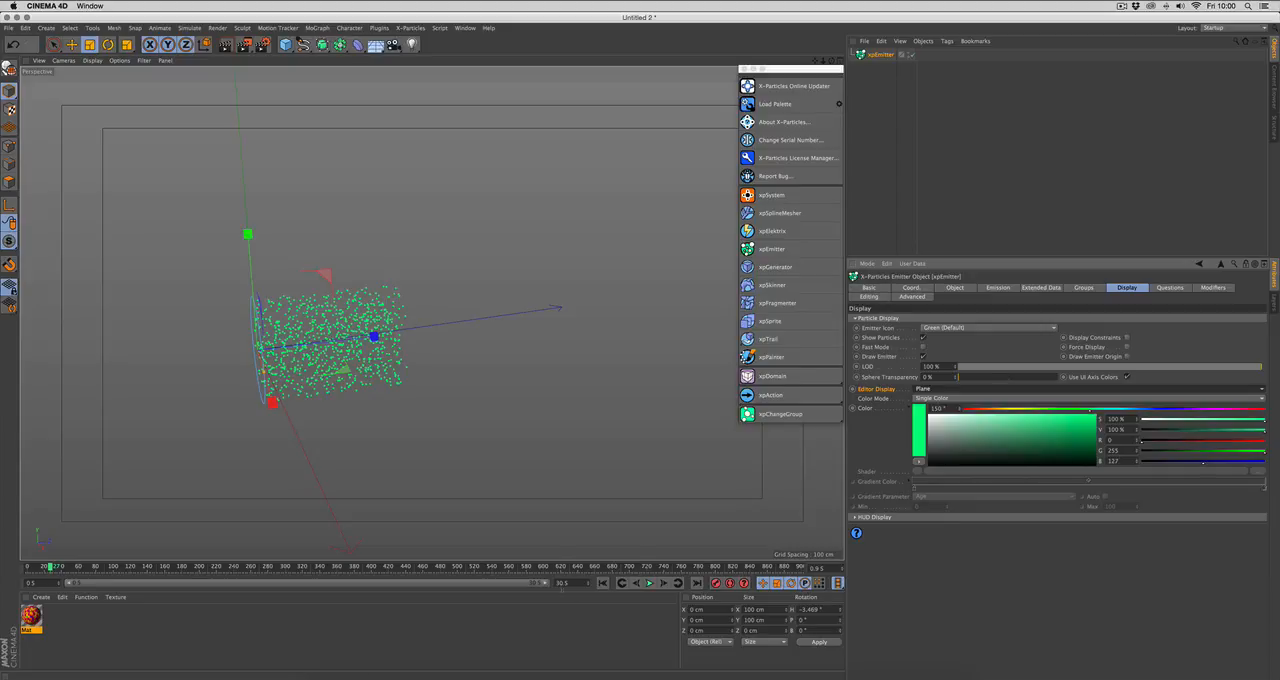
pyautogui.click(602, 583)
pyautogui.click(648, 584)
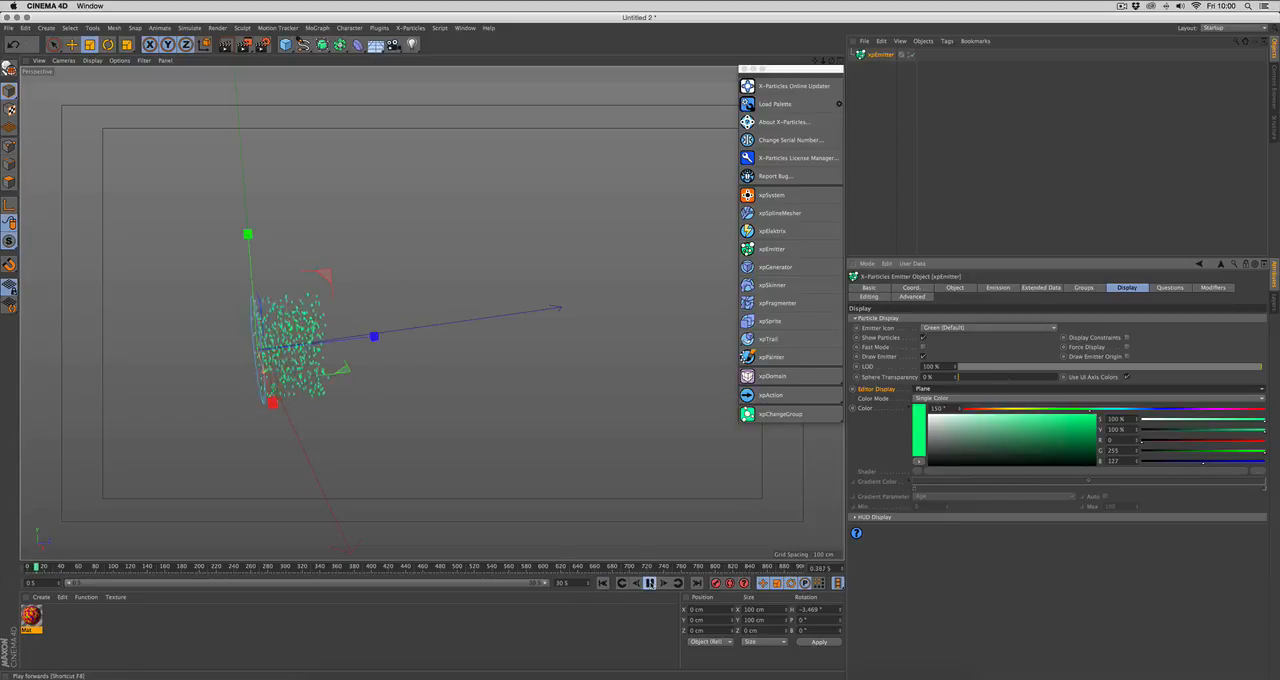
pyautogui.keyDown('alt'); pyautogui.moveTo(258, 349); pyautogui.dragTo(345, 340); pyautogui.keyUp('alt')
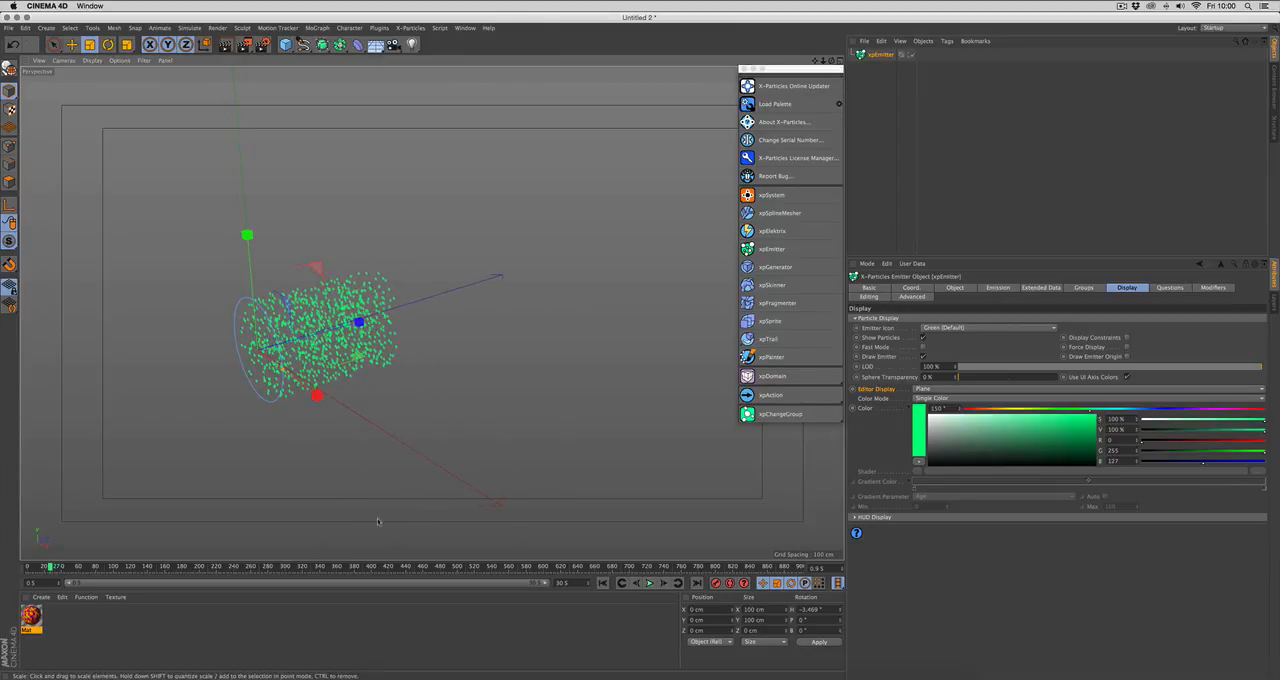
pyautogui.click(930, 388)
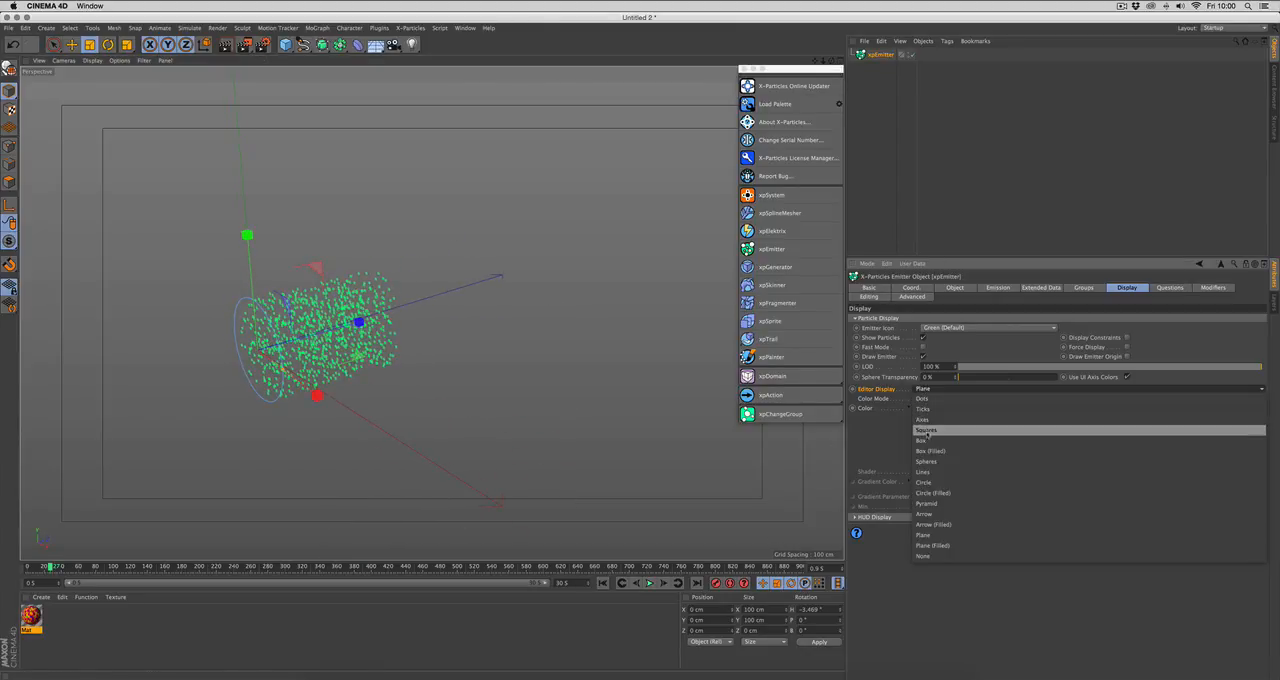
pyautogui.click(945, 428)
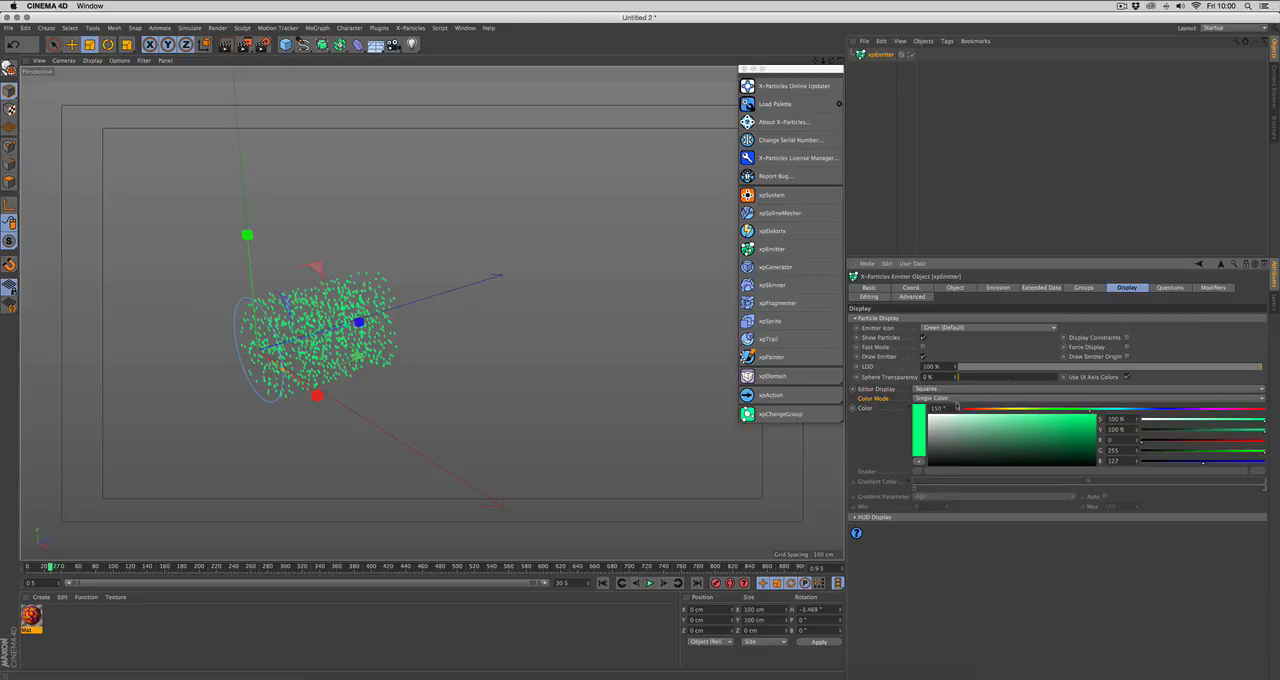
# Step: Set the emitter's Color Mode to Random Color and replay the simulation from the first frame to about frame 22
pyautogui.click(957, 399)
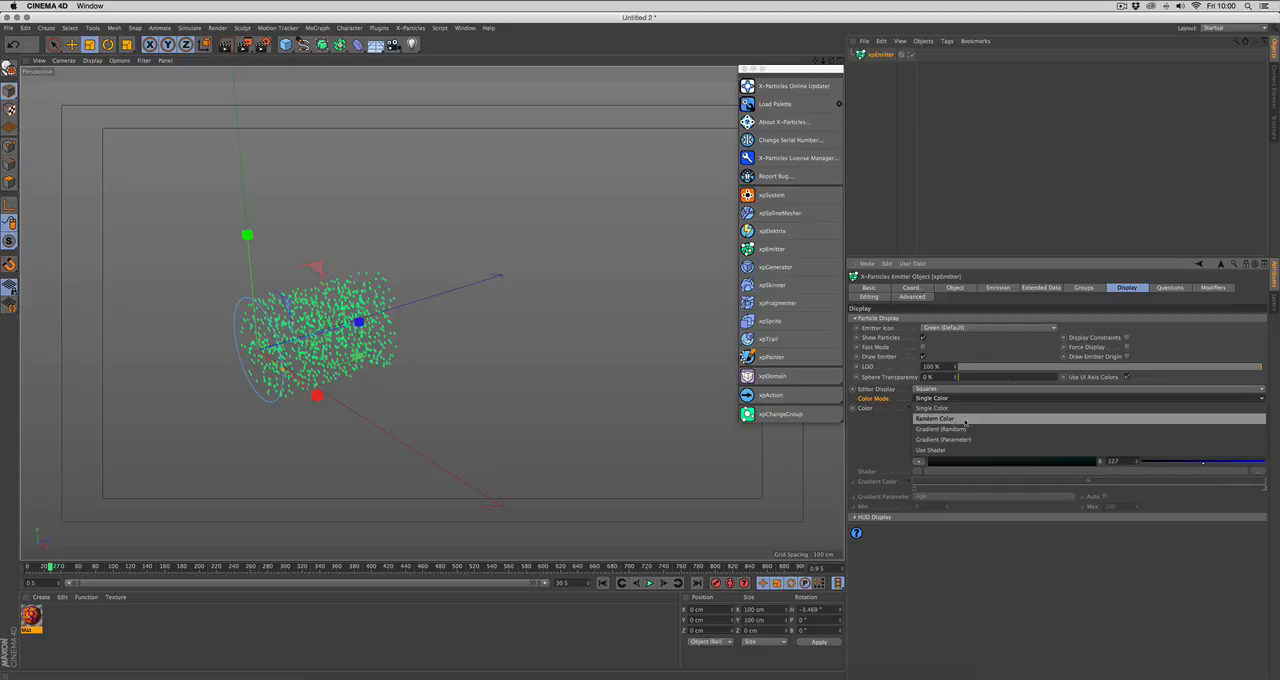
pyautogui.click(964, 421)
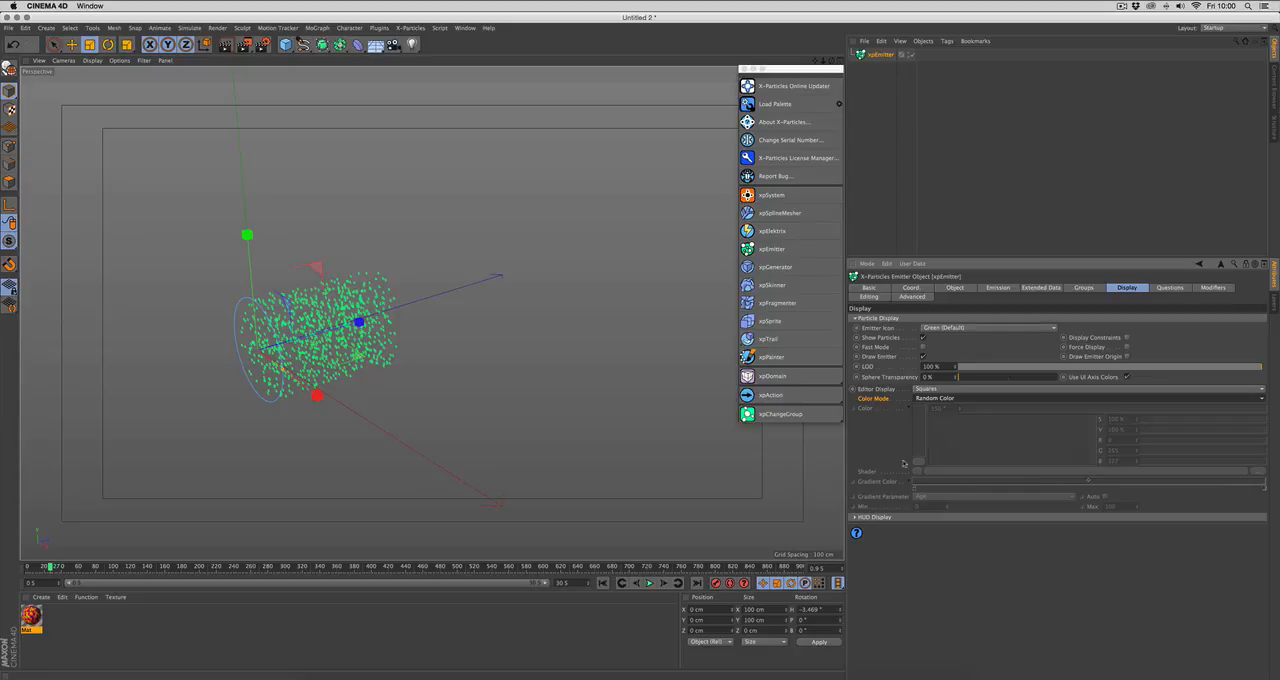
pyautogui.click(603, 583)
pyautogui.click(649, 583)
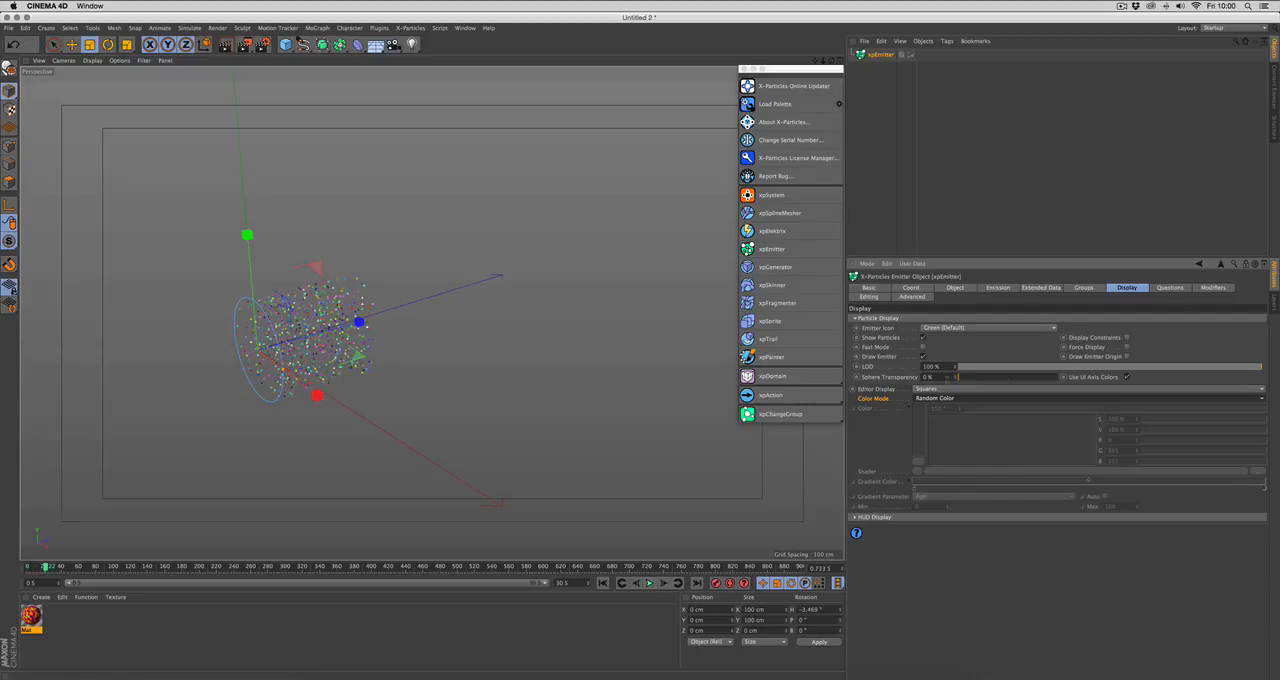
# Step: Set the emitter's Color Mode to Gradient (Random) and replay the simulation from the first frame to about frame 28
pyautogui.click(965, 398)
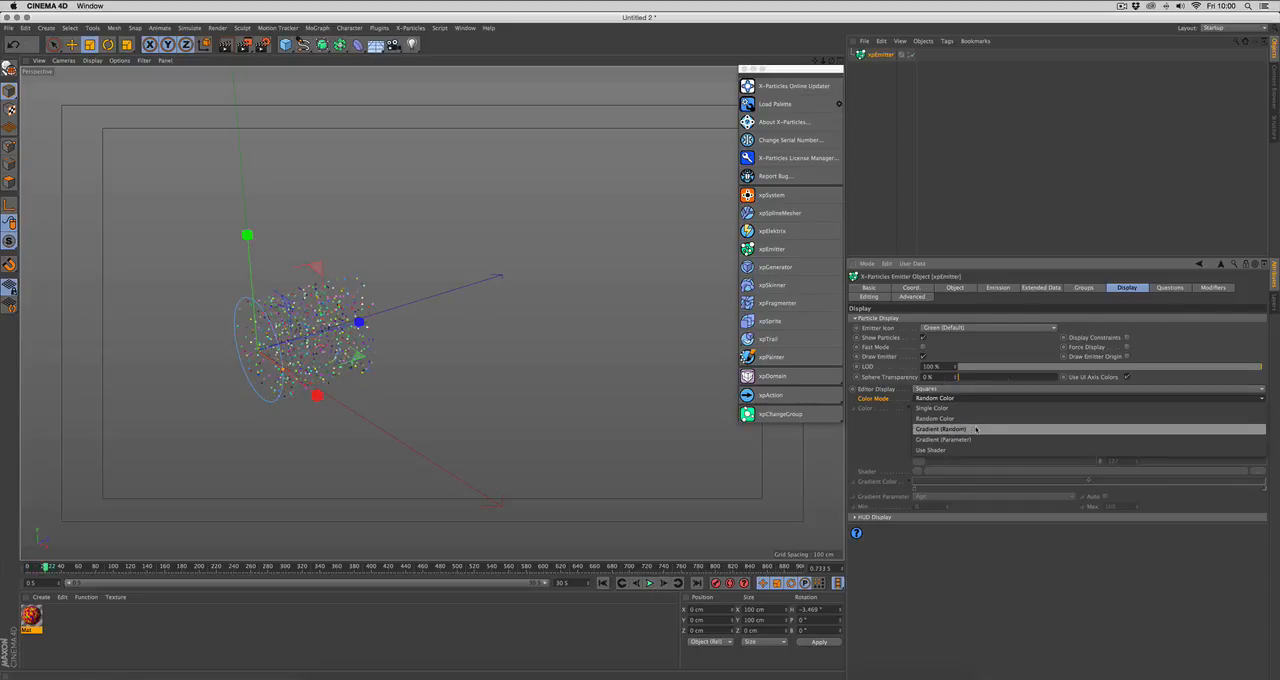
pyautogui.click(975, 429)
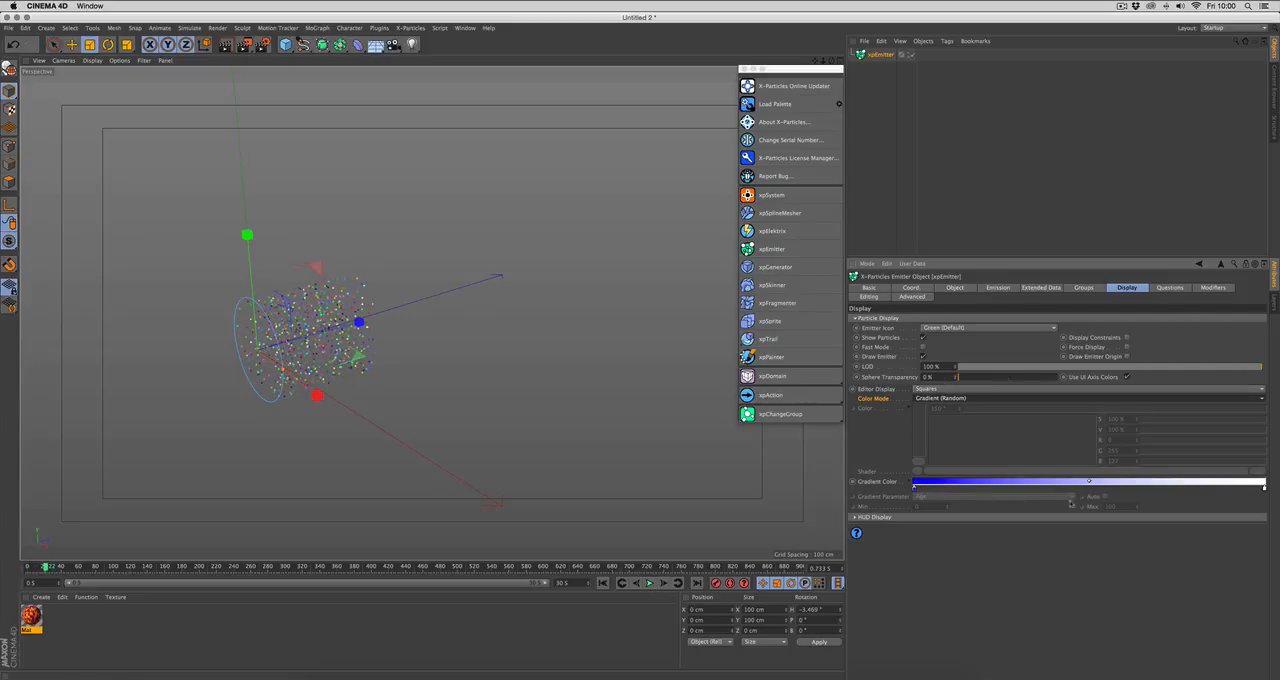
pyautogui.click(603, 583)
pyautogui.click(649, 583)
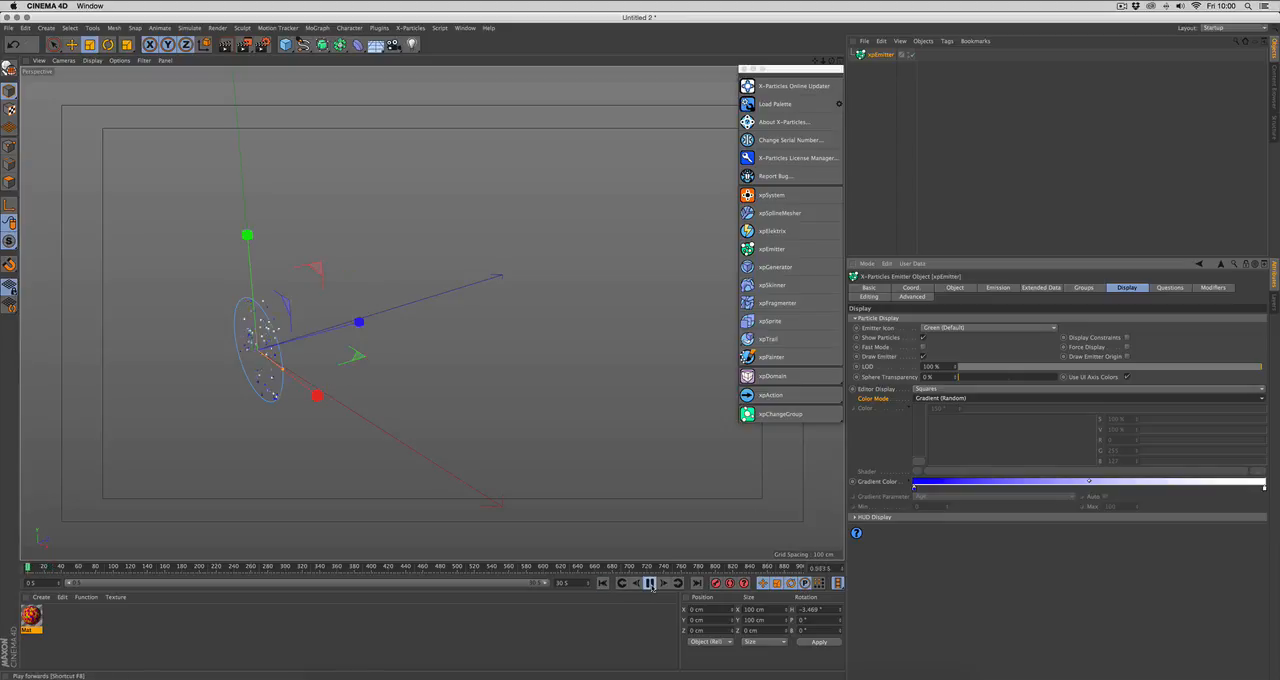
# Step: Set the emitter's Color Mode to Gradient (Parameter) and review the Gradient Parameter options, keeping Age
pyautogui.click(937, 398)
pyautogui.click(968, 443)
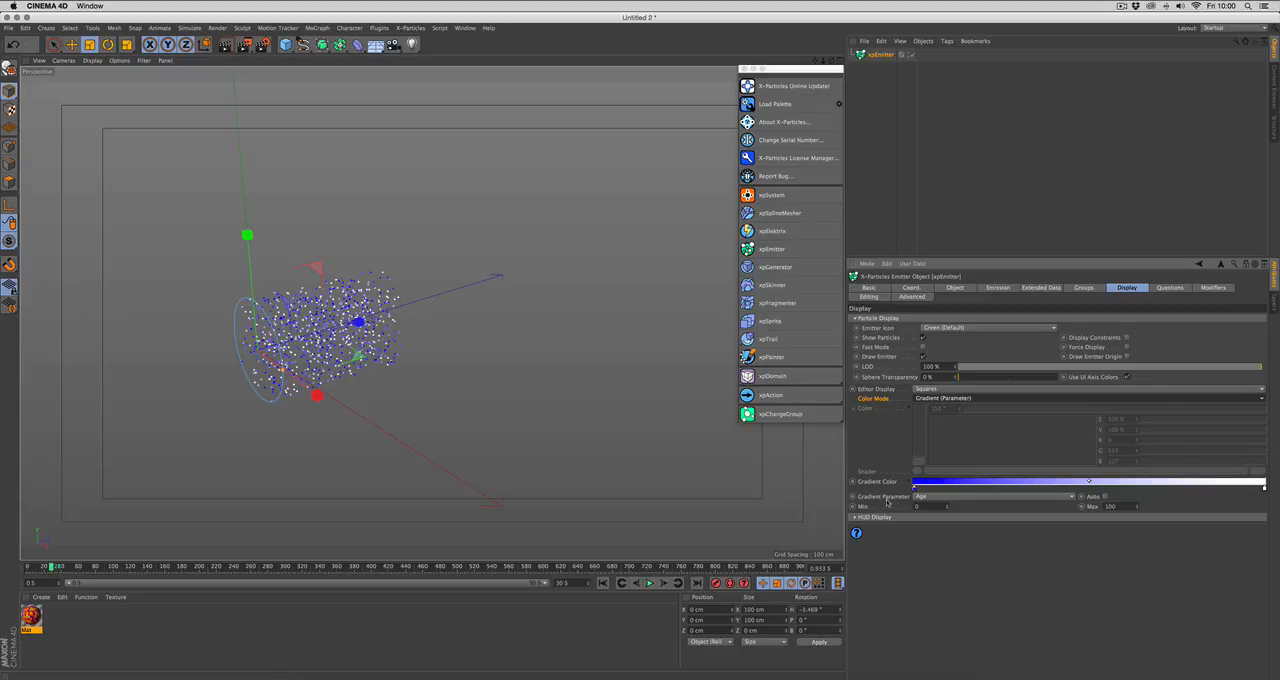
pyautogui.click(922, 496)
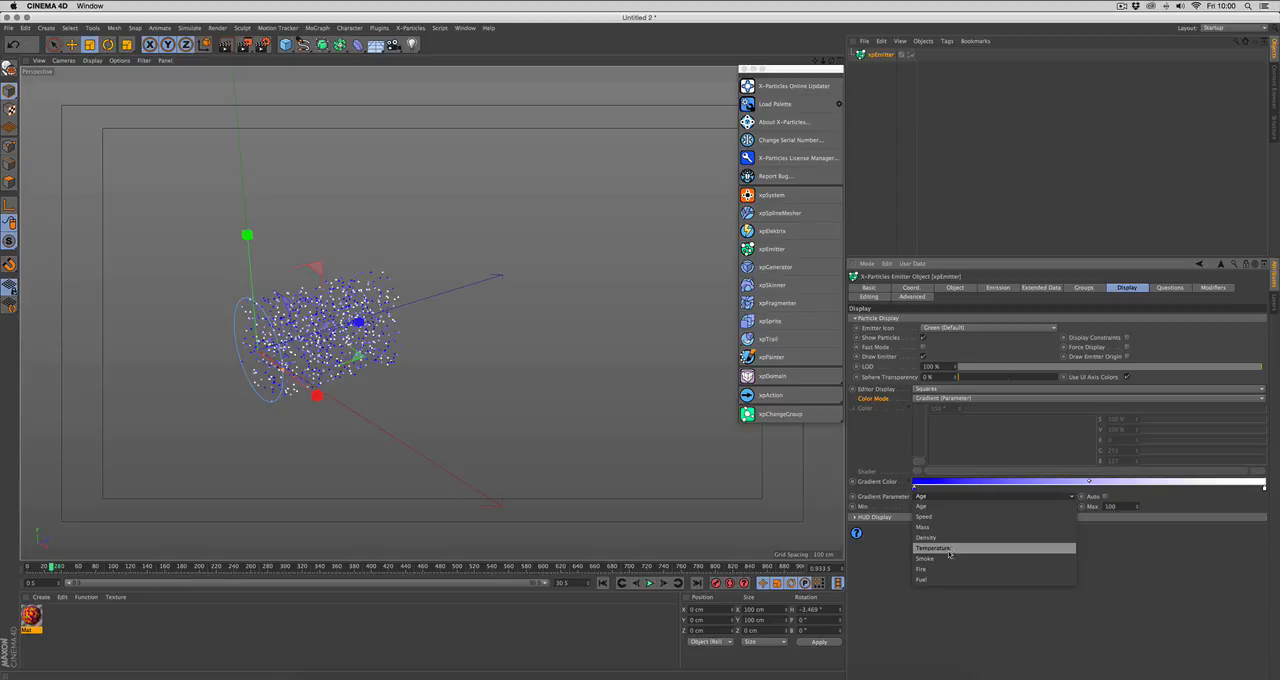
pyautogui.click(908, 545)
# Step: Expand the emitter's HUD Display settings and switch Show HUD on and back off
pyautogui.click(907, 518)
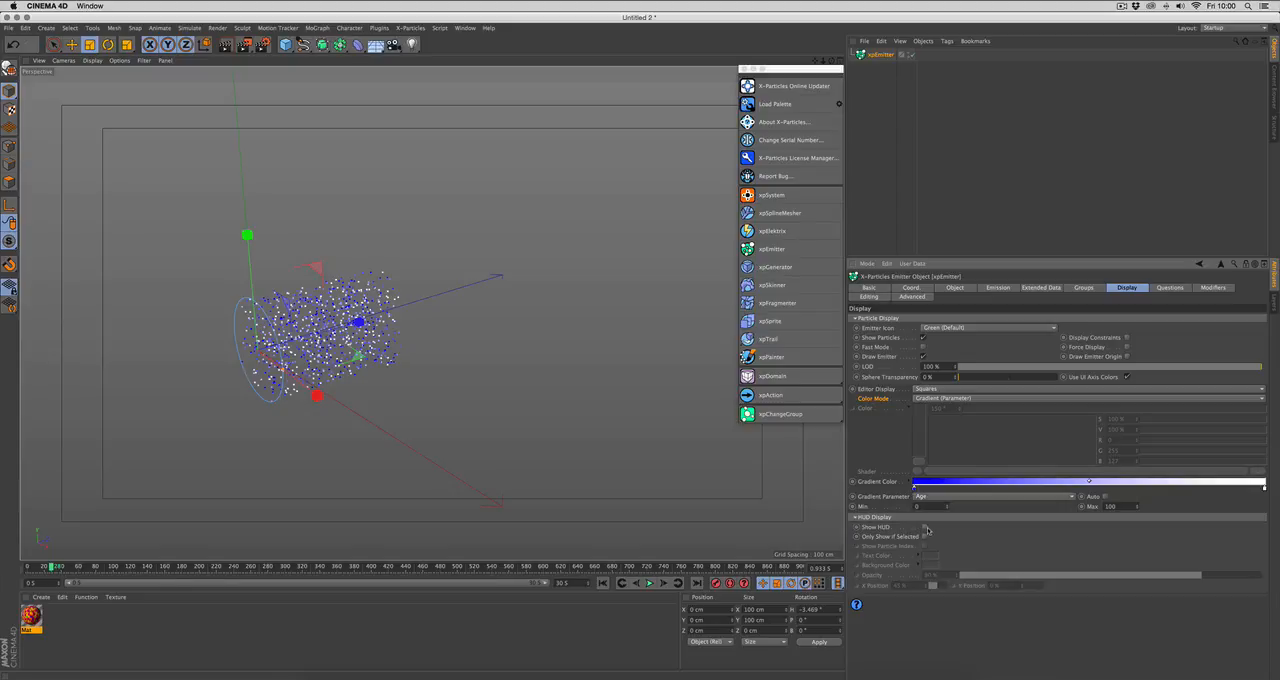
pyautogui.click(924, 528)
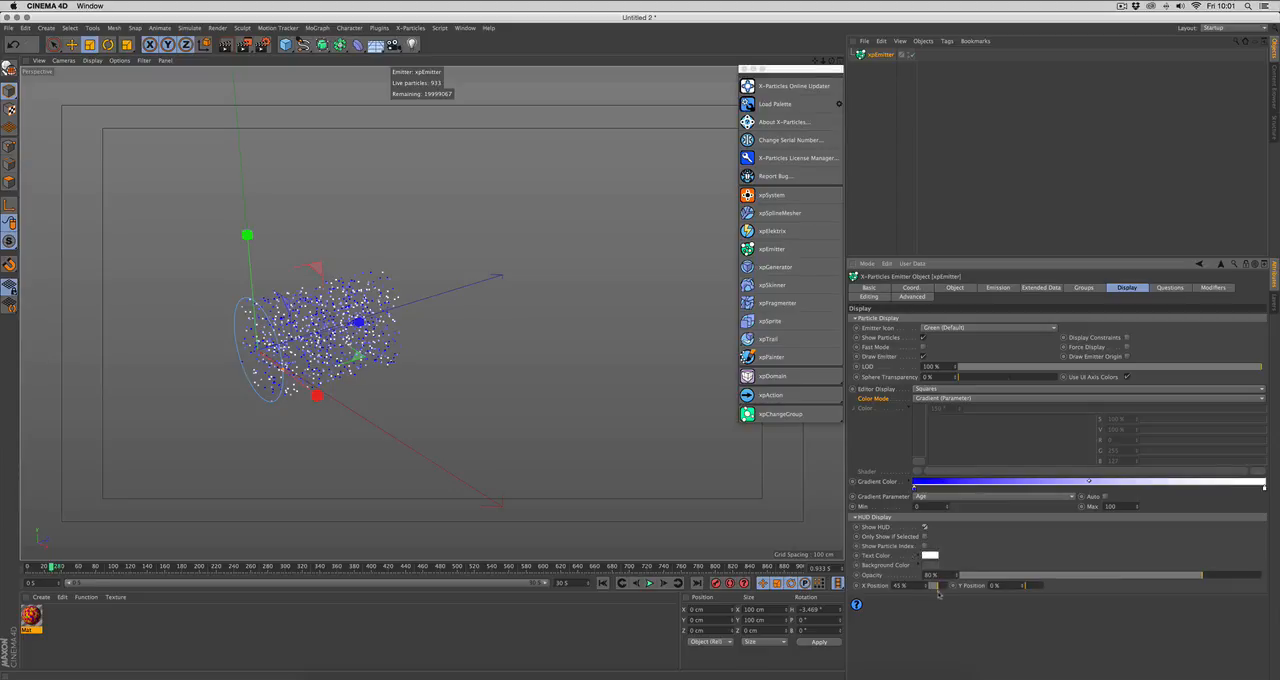
pyautogui.click(925, 527)
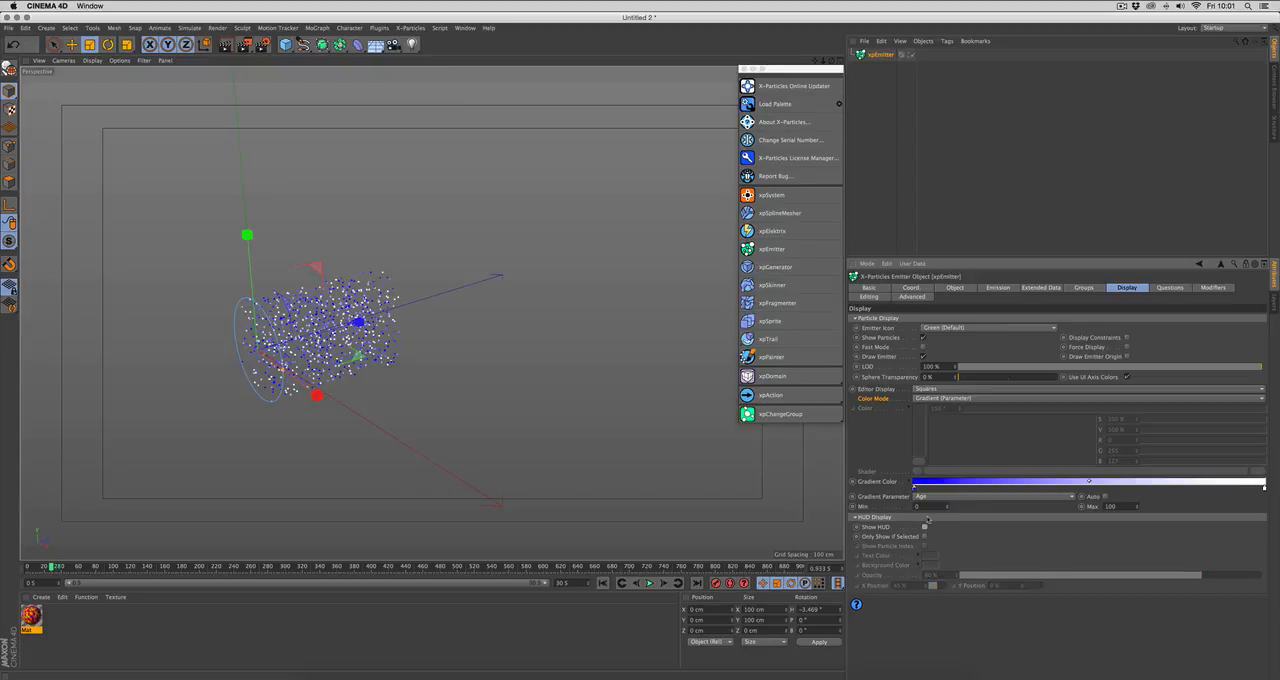
# Step: Add a question to the emitter, check its entry in the emitter's Questions list, and delete it again
pyautogui.click(860, 516)
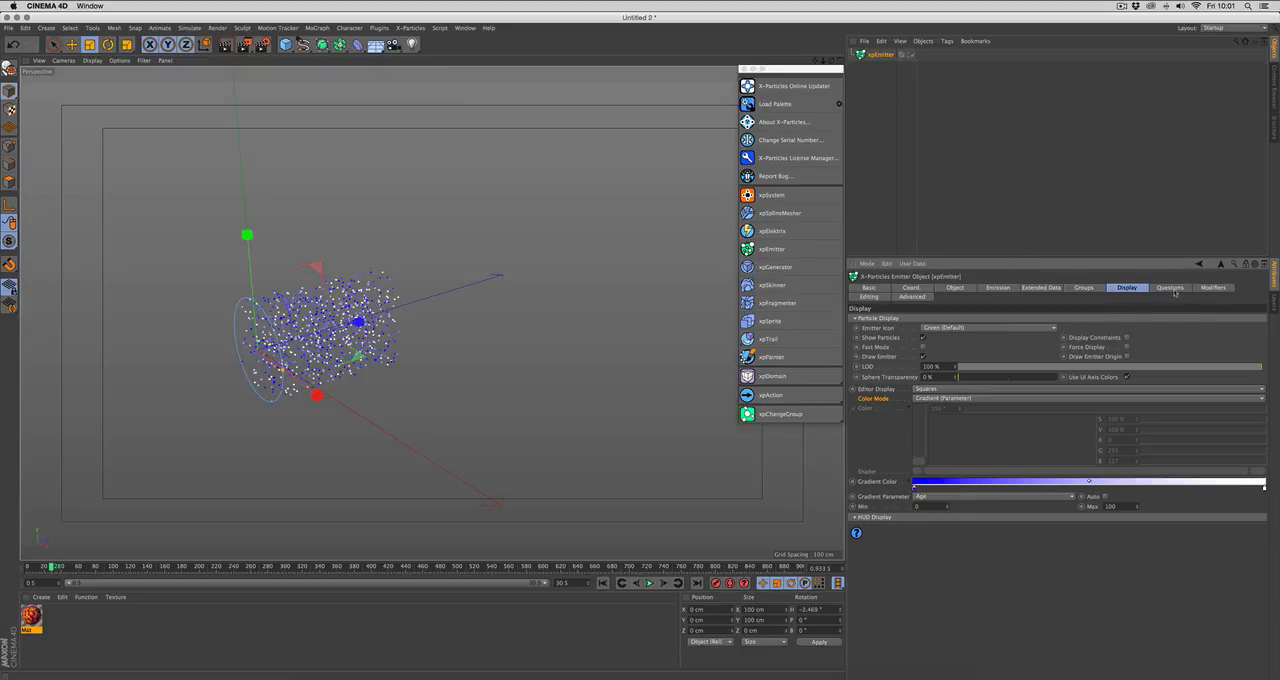
pyautogui.click(1171, 288)
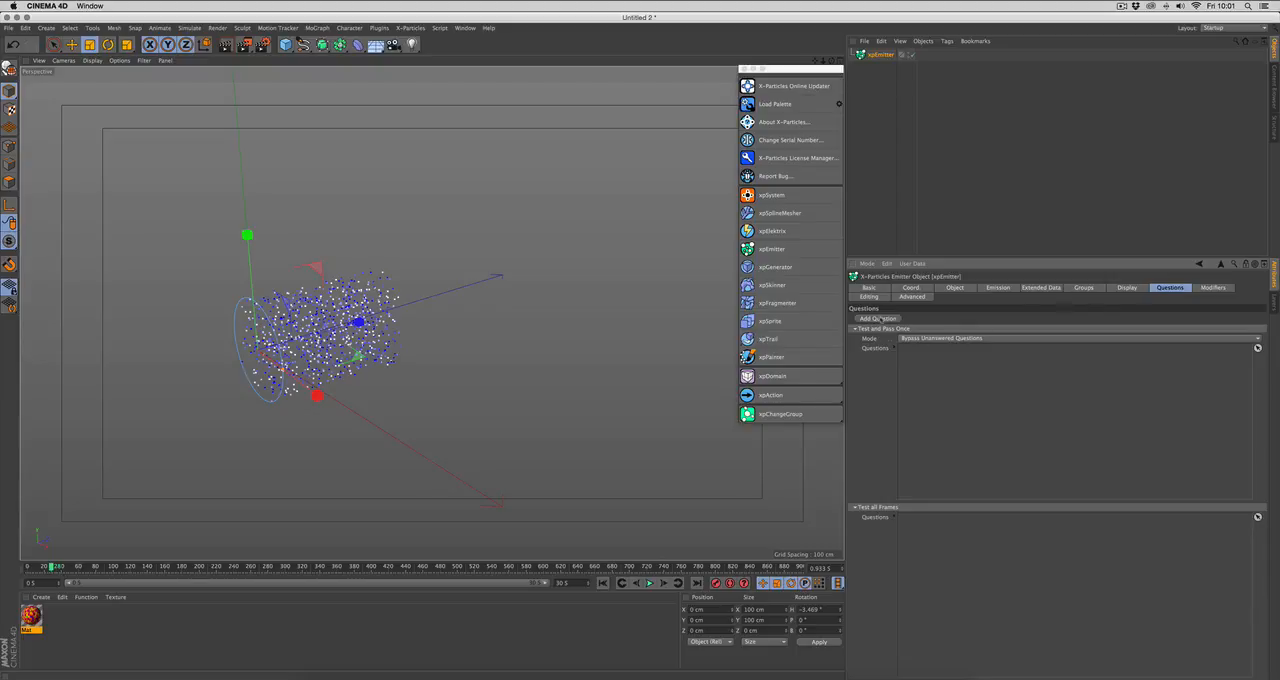
pyautogui.click(884, 320)
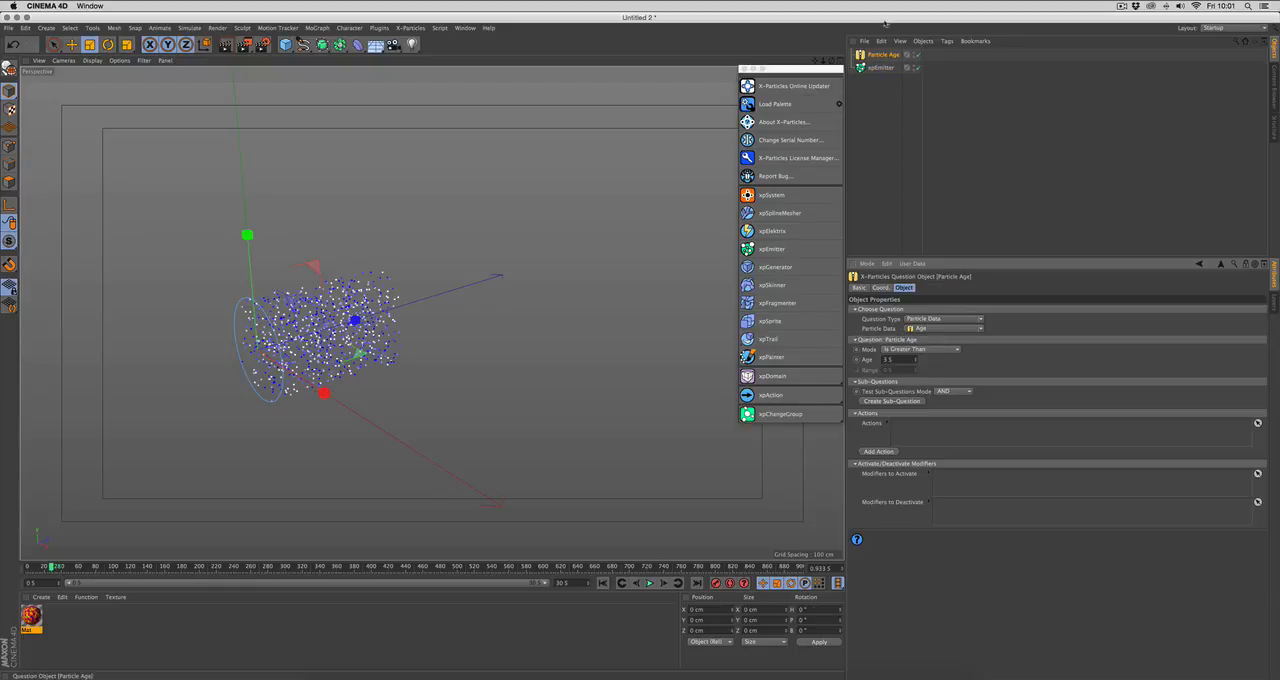
pyautogui.click(877, 68)
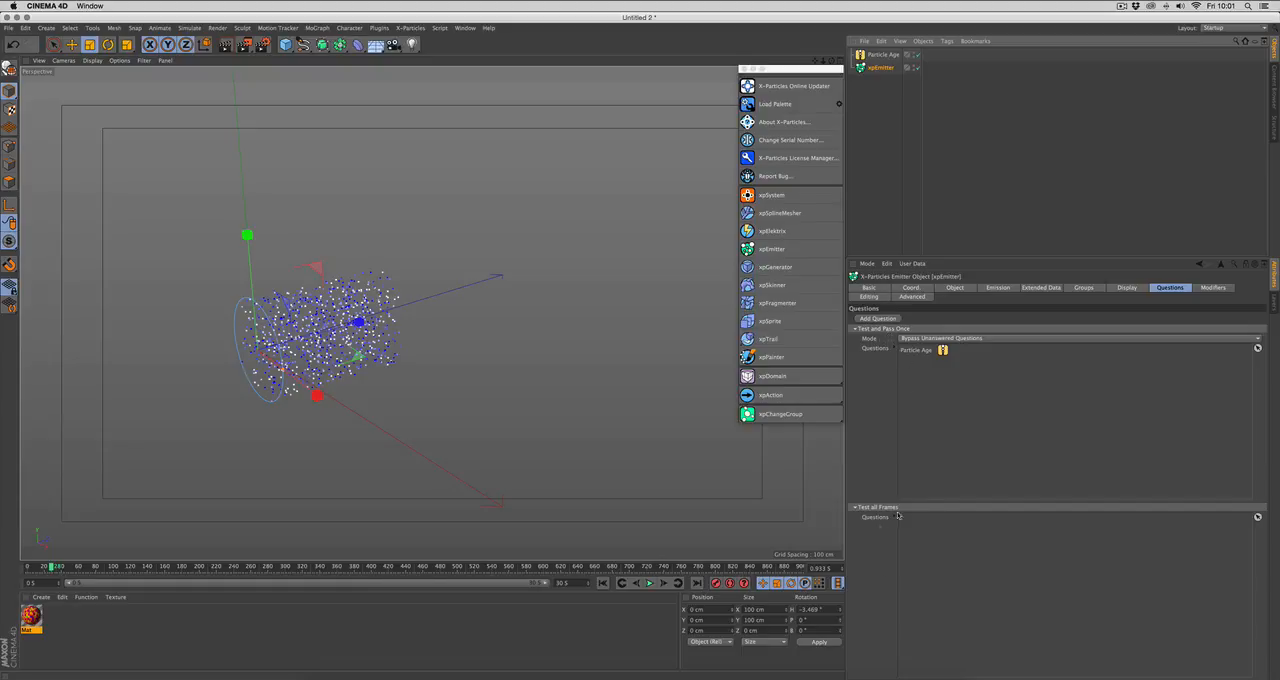
pyautogui.click(874, 56)
pyautogui.press('Delete')
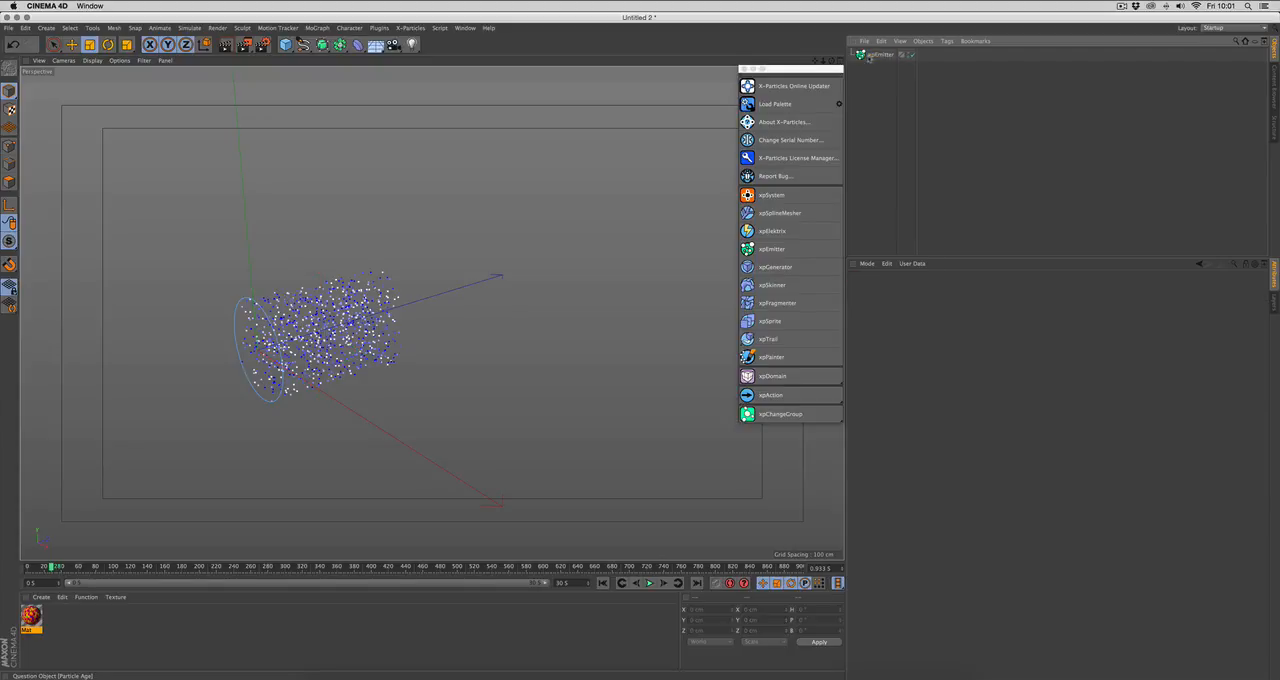
# Step: Reselect the emitter and review its Modifiers and Editing settings
pyautogui.click(878, 55)
pyautogui.click(1213, 287)
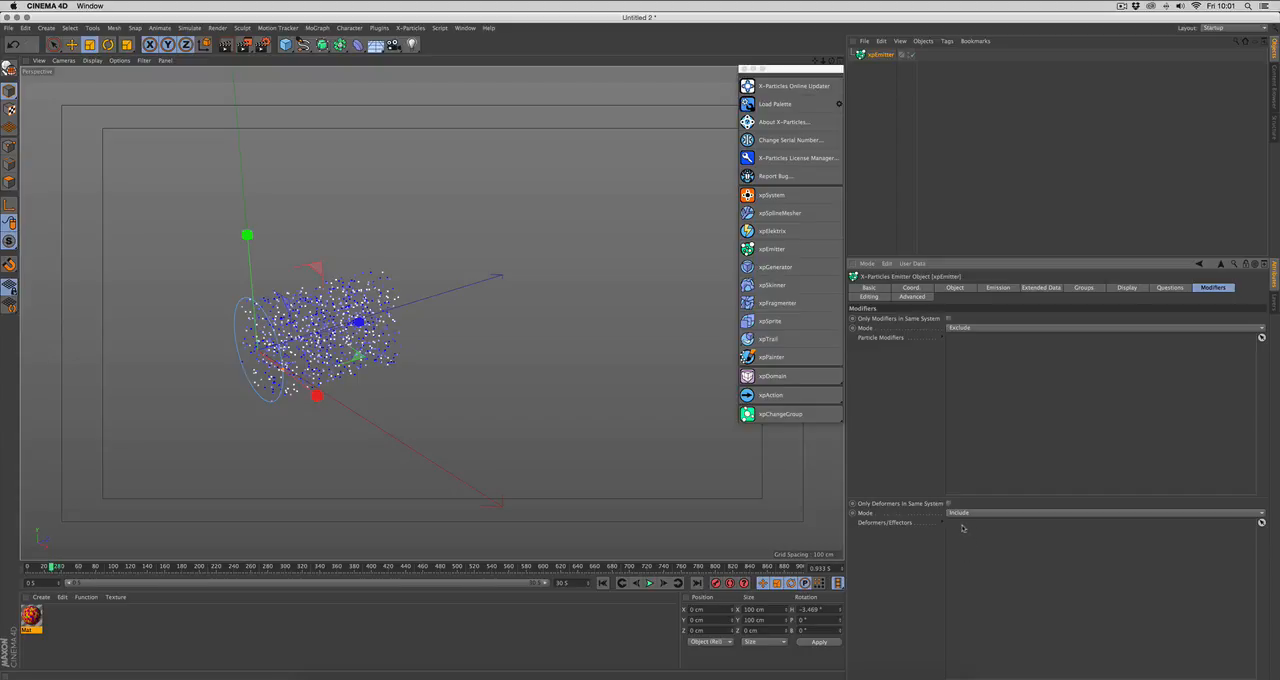
pyautogui.click(867, 297)
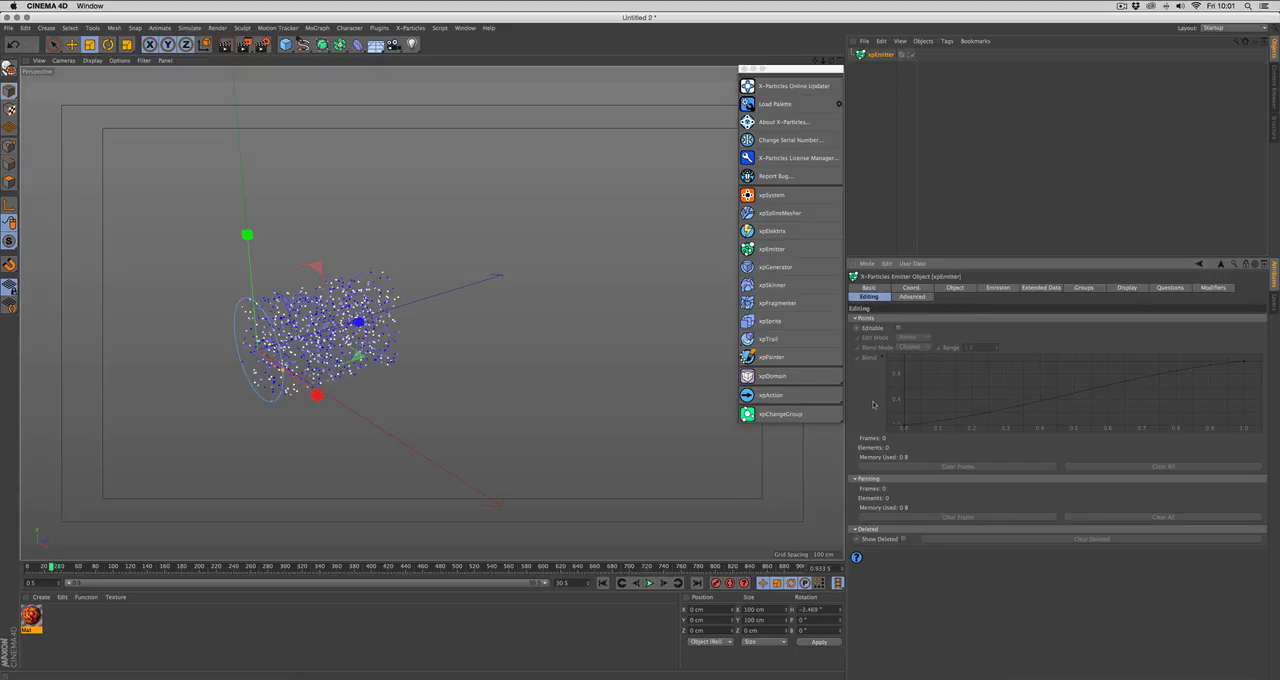
# Step: Replay the simulation from the first frame to about frame 78 and make the emitter's particles editable
pyautogui.click(603, 583)
pyautogui.click(649, 582)
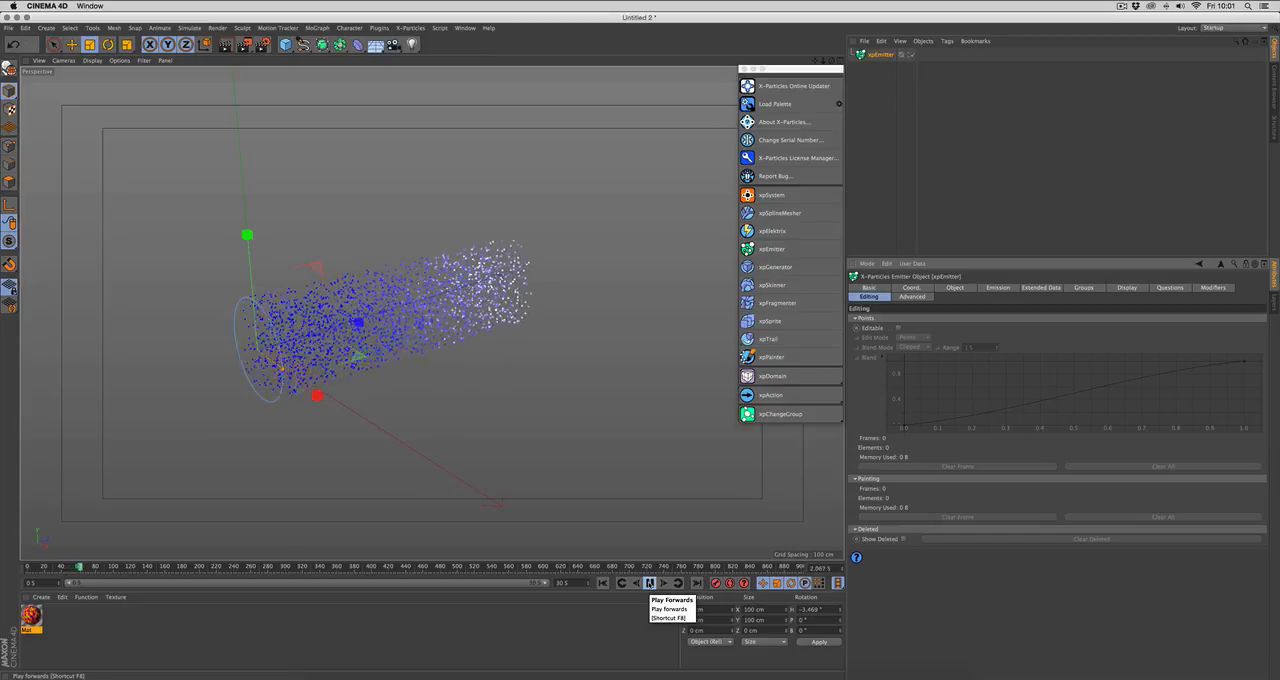
pyautogui.click(649, 582)
pyautogui.click(898, 328)
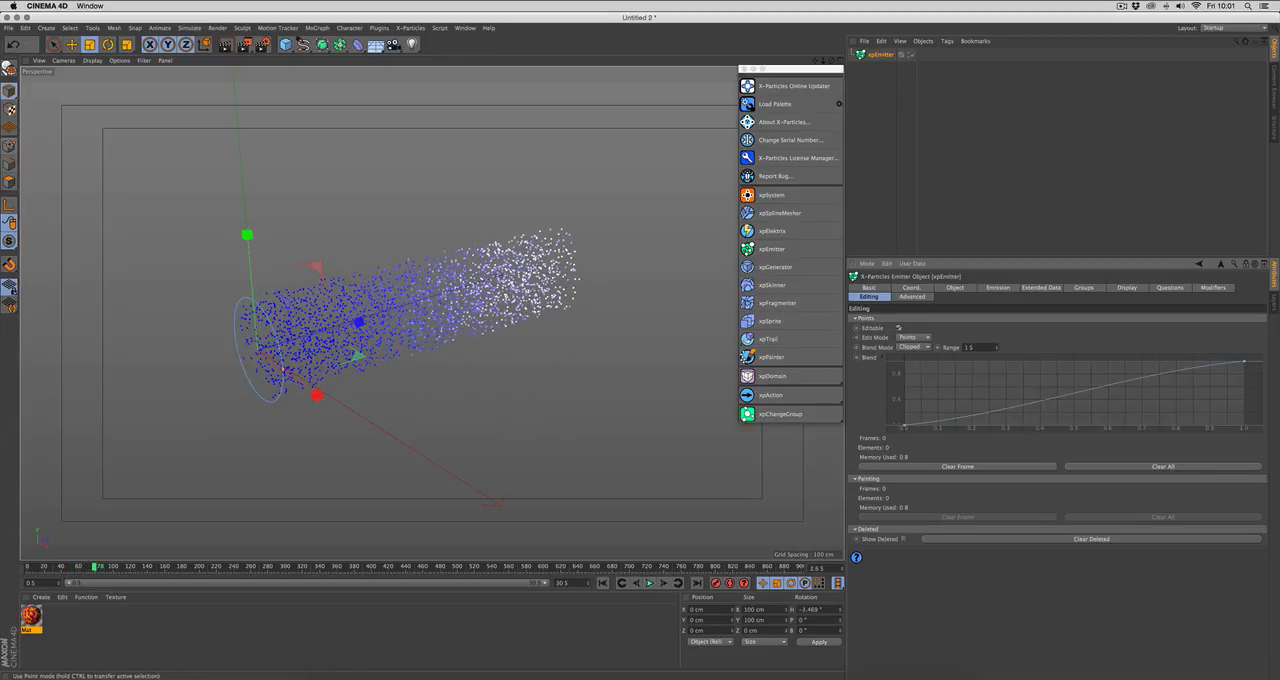
# Step: In point mode, select a rectangular block of particles in the upper middle of the stream with Rectangle Selection and delete them
pyautogui.click(9, 146)
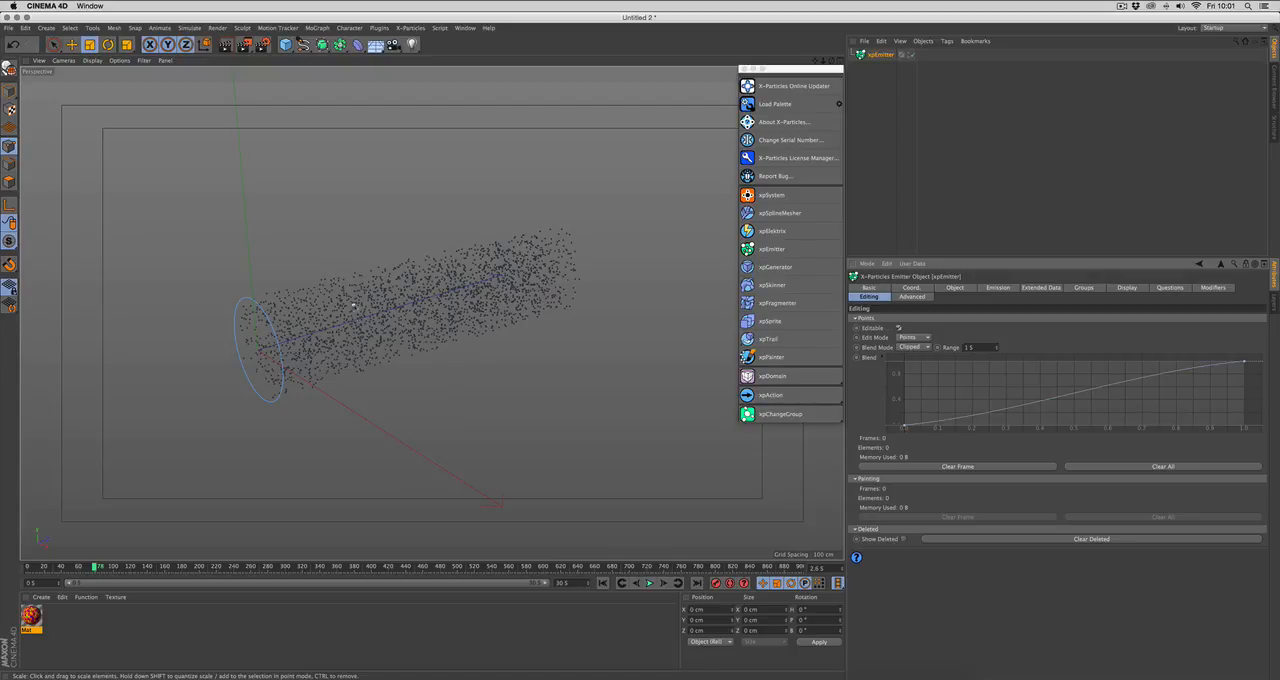
pyautogui.moveTo(54, 44); pyautogui.dragTo(100, 68)
pyautogui.moveTo(330, 224); pyautogui.dragTo(456, 352)
pyautogui.press('Delete')
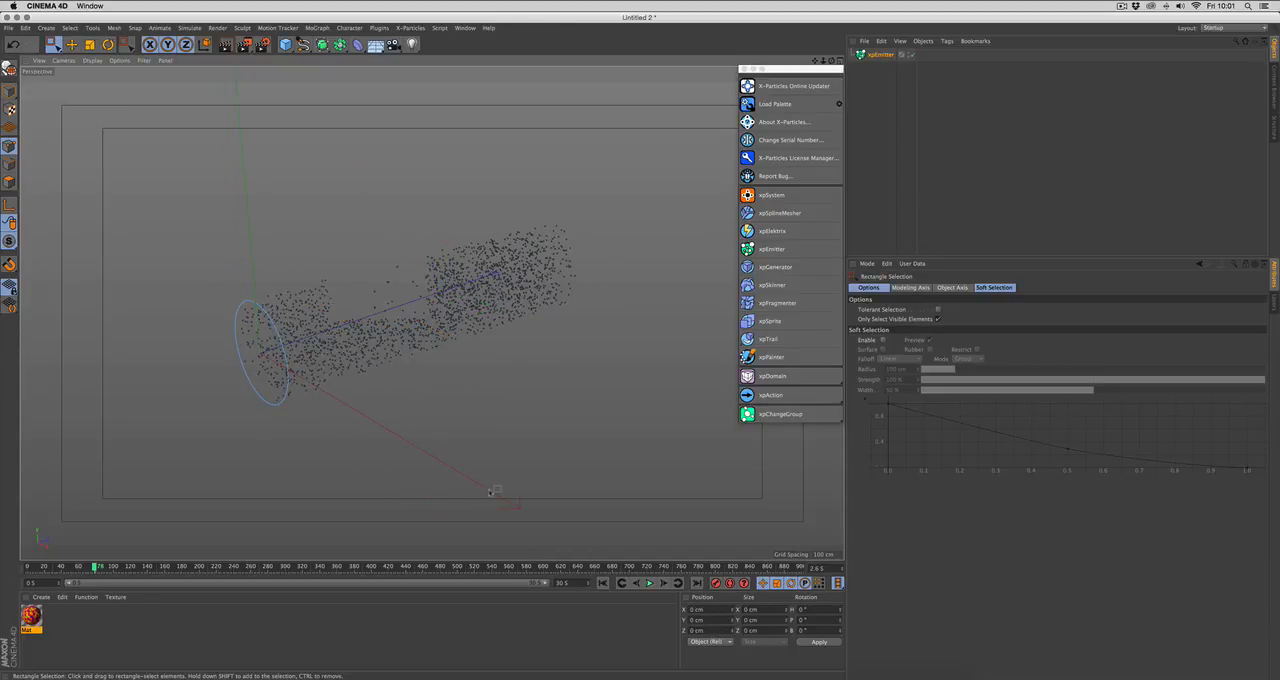
# Step: Replay the edited simulation from the first frame to about frame 81 and inspect the gap in the particle stream
pyautogui.click(604, 583)
pyautogui.click(649, 583)
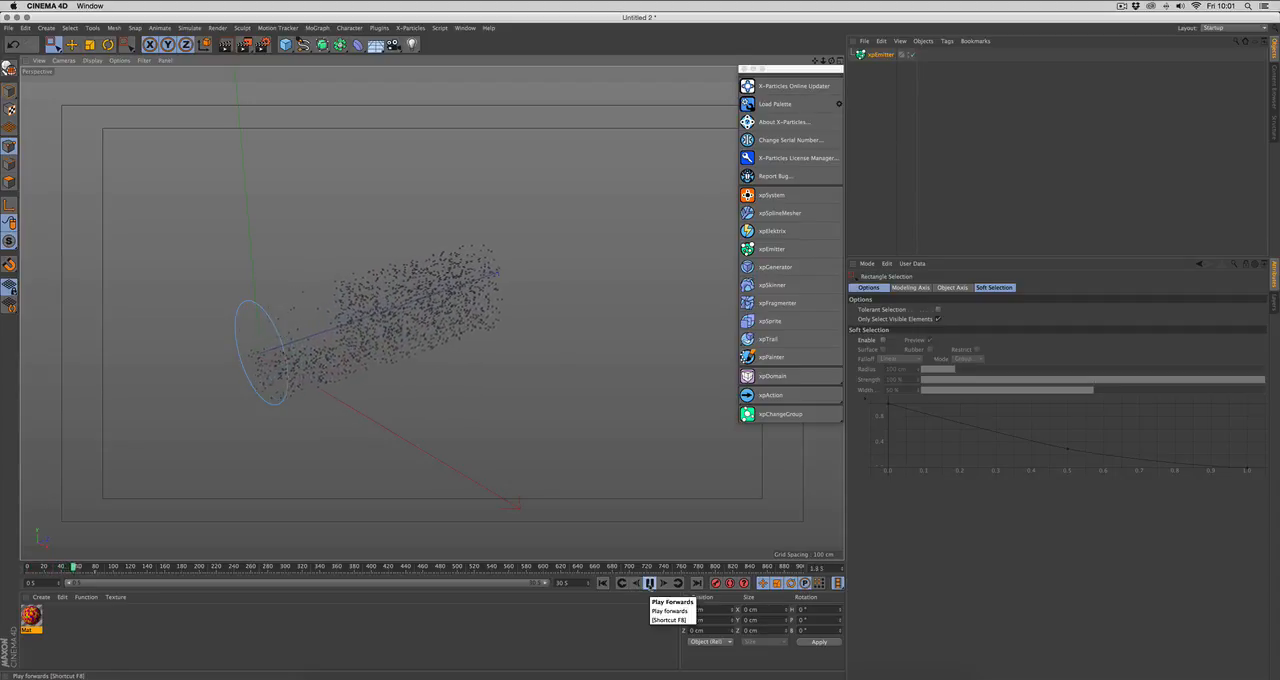
pyautogui.click(649, 583)
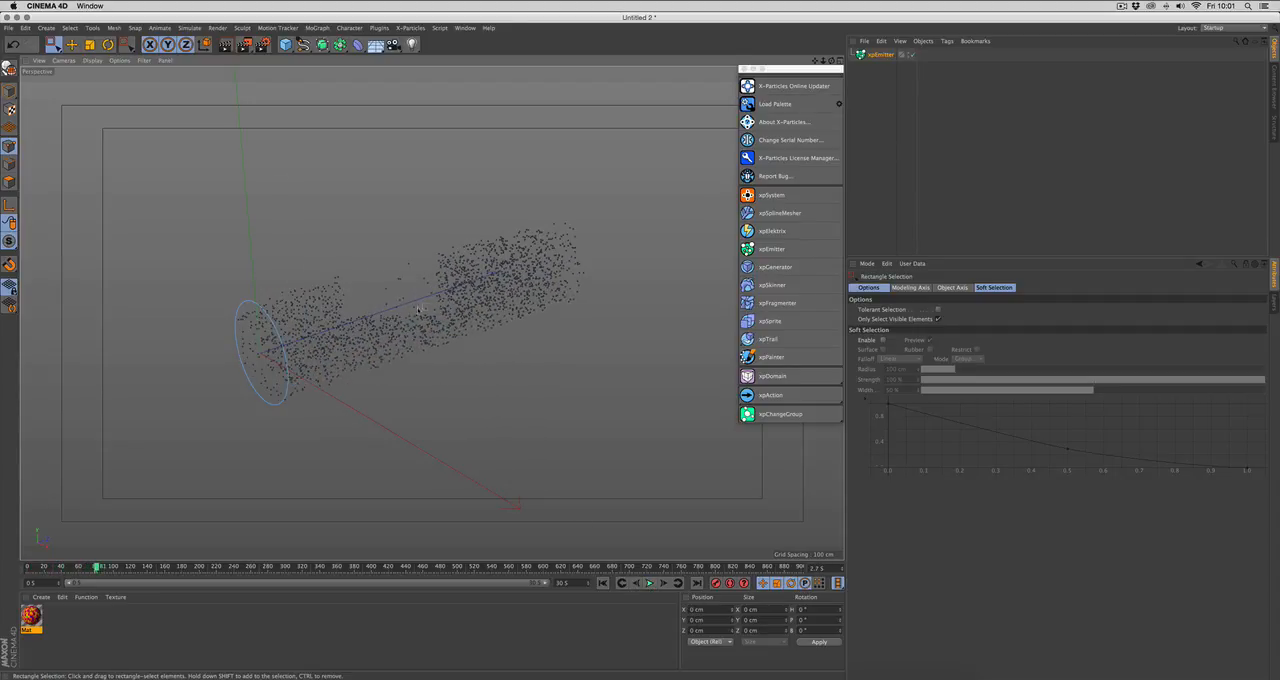
pyautogui.keyDown('alt'); pyautogui.moveTo(437, 347); pyautogui.dragTo(665, 351); pyautogui.keyUp('alt')
# Step: Review the emitter's Edit Mode options, keeping Points, and open its Advanced settings
pyautogui.click(881, 55)
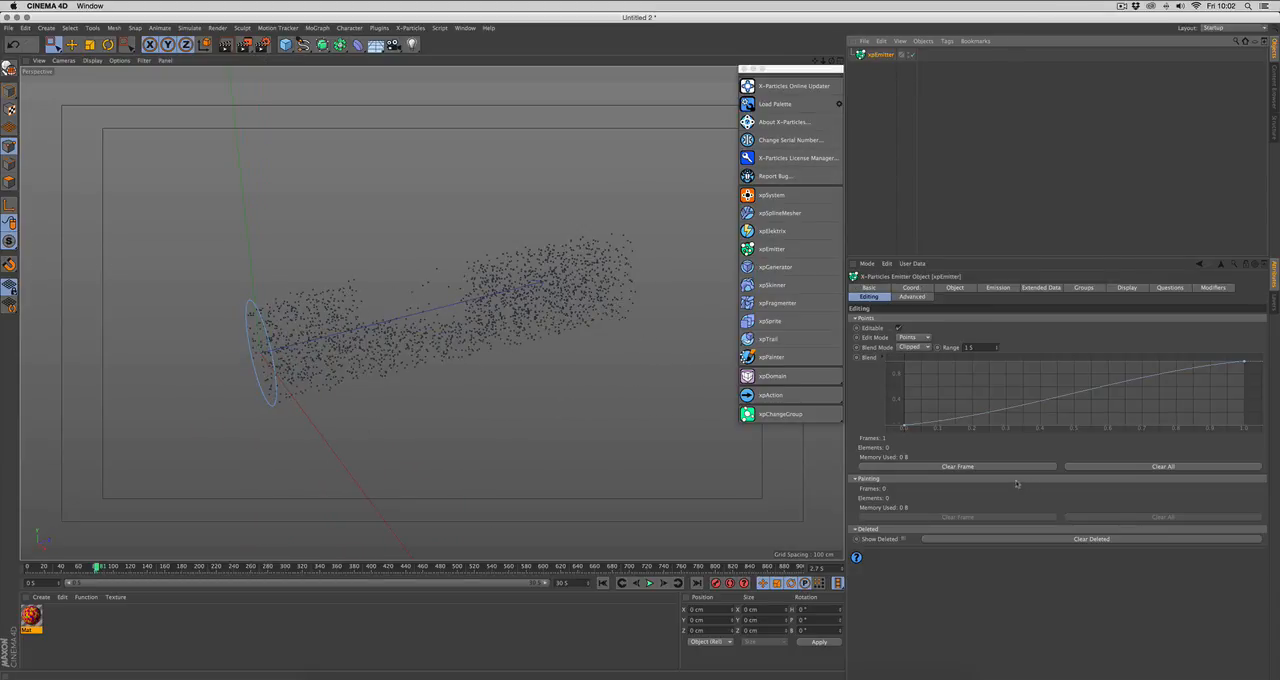
pyautogui.click(913, 338)
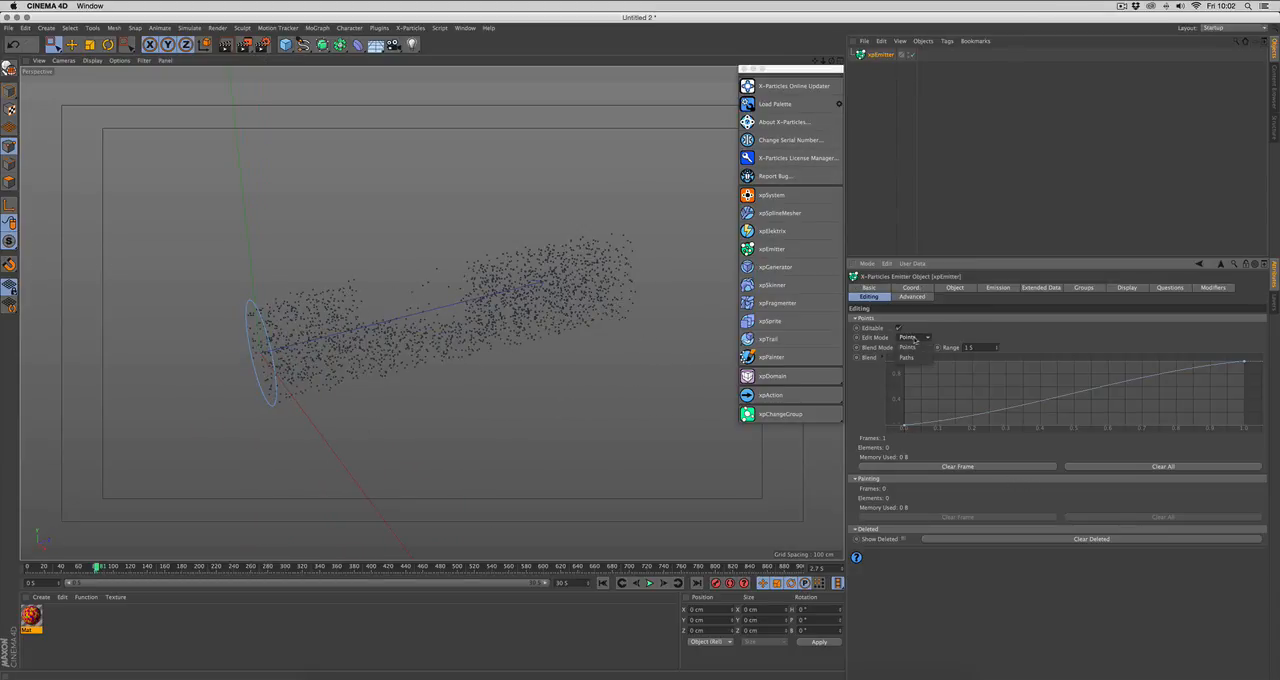
pyautogui.click(916, 331)
pyautogui.click(910, 297)
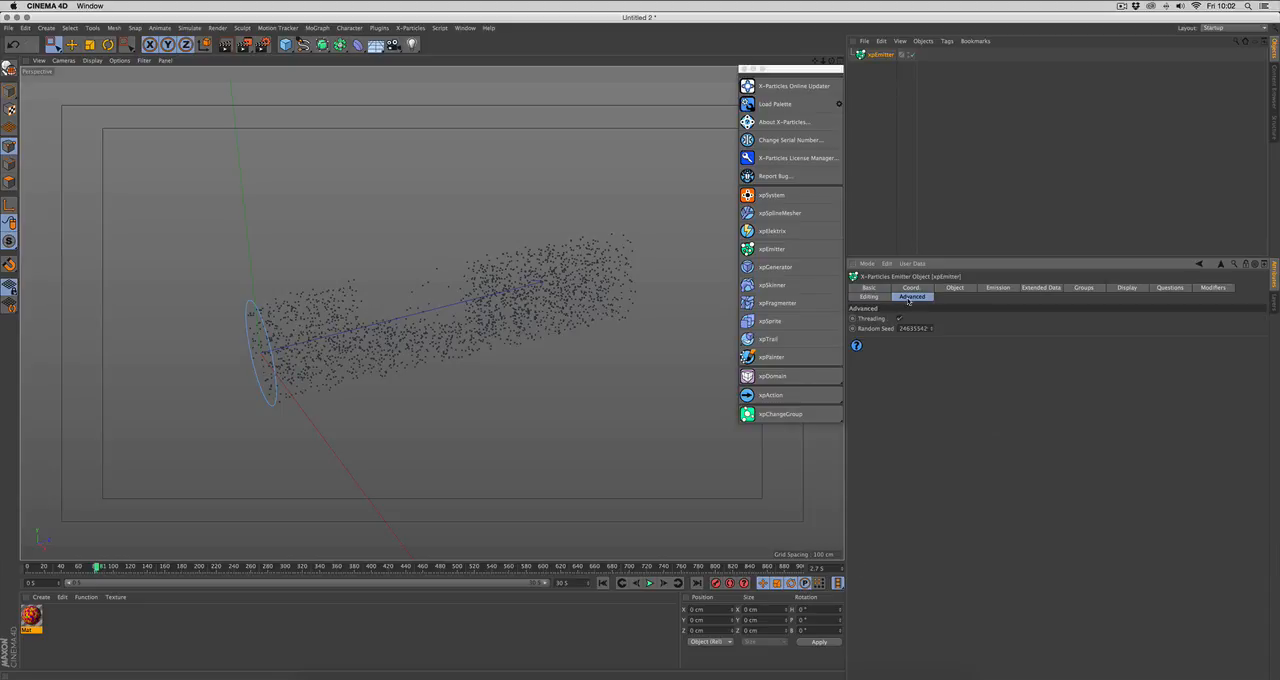